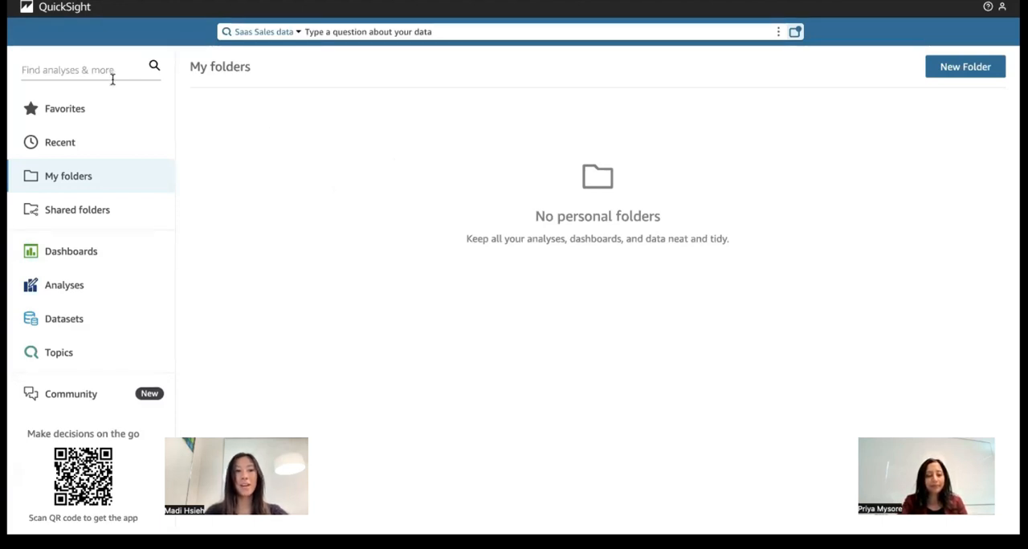
- Find the Marketing Spend Data dataset by searching "marketing spend" and create an analysis from it with a tiled interactive sheet optimized for 1600px
text(mar)
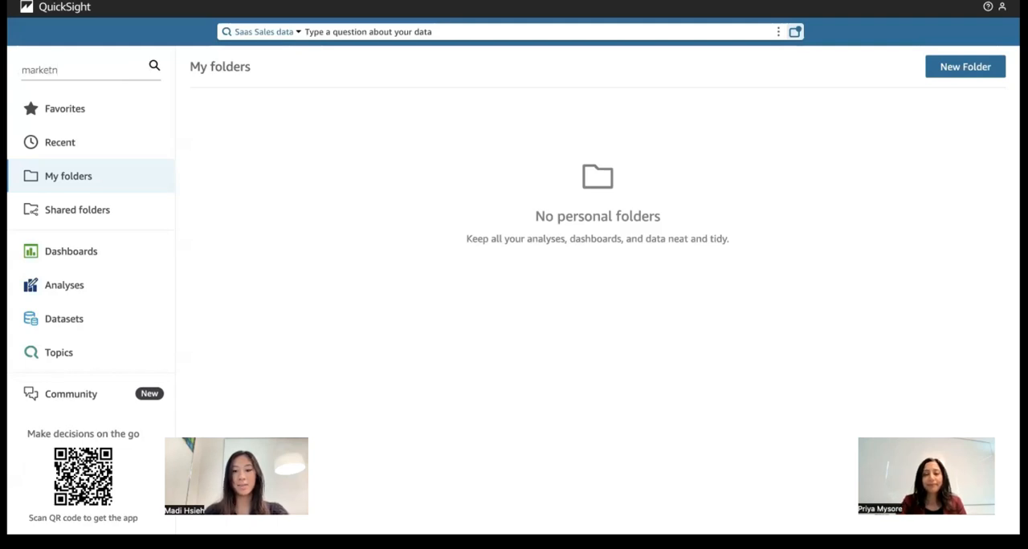
text(keting spend)
key(Return)
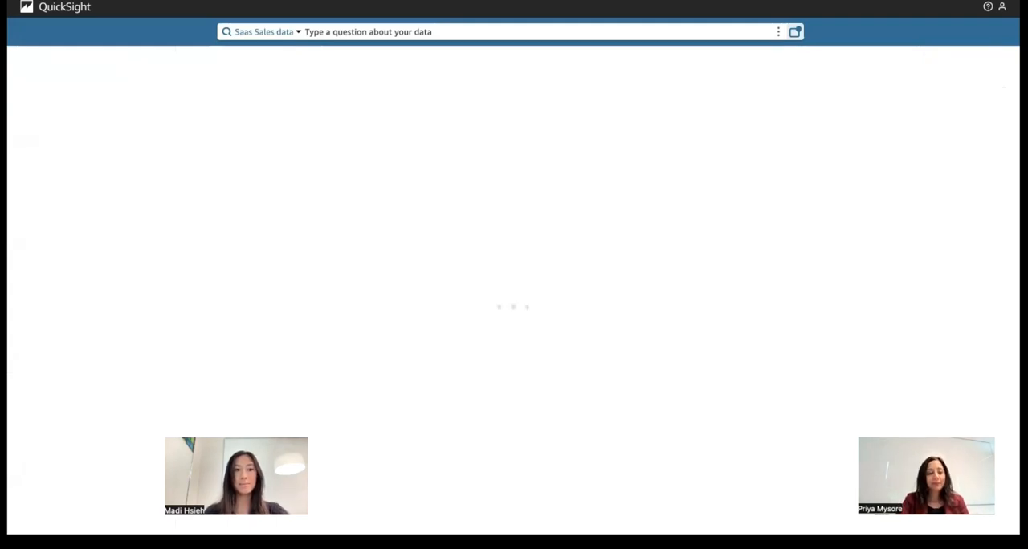
click(305, 189)
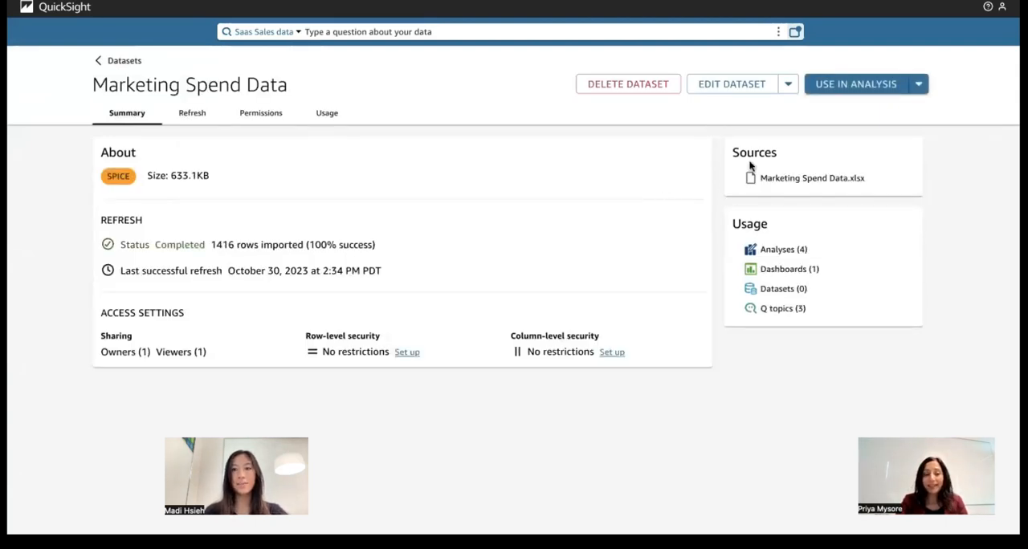
click(840, 95)
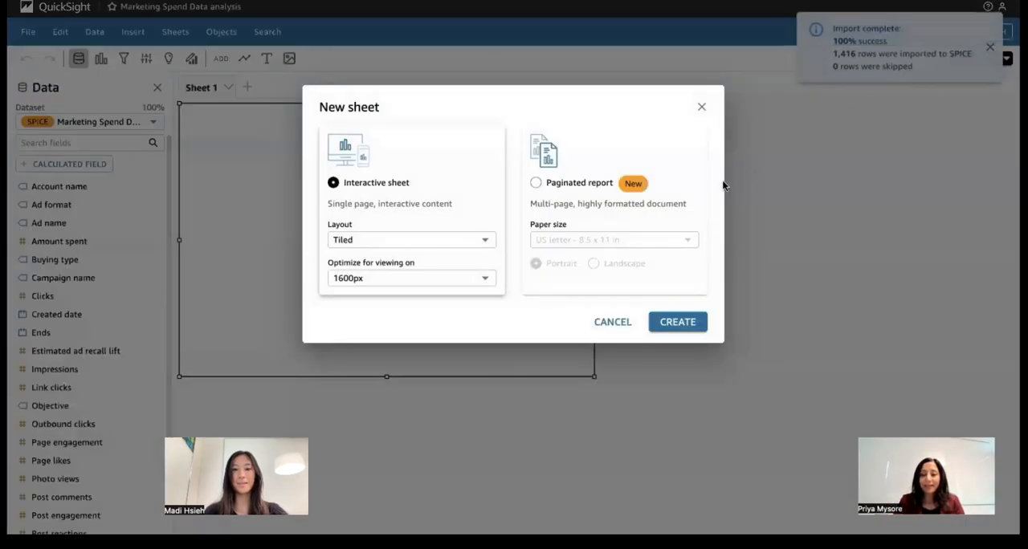
click(681, 321)
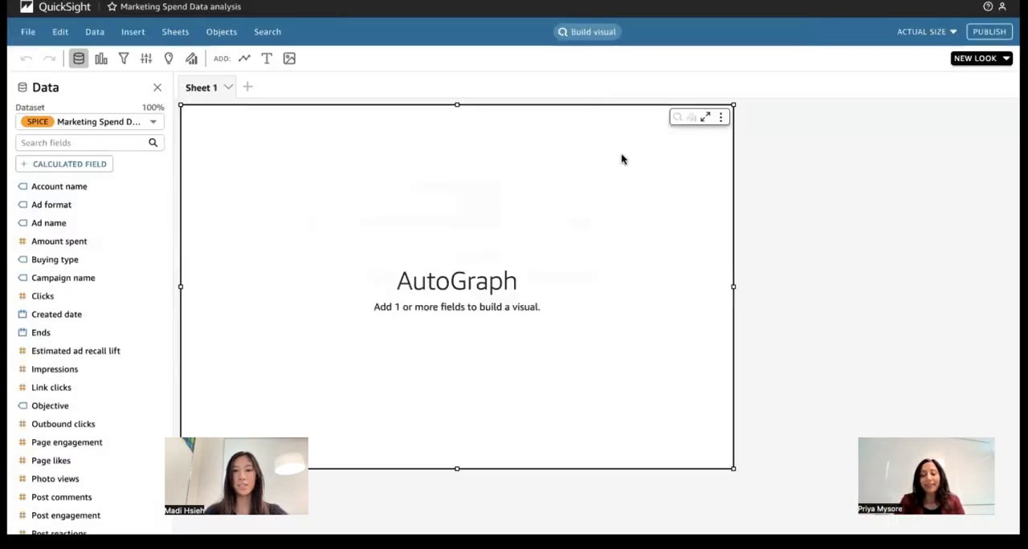
- Delete the empty AutoGraph visual from Sheet 1 and set the sheet view to Fit to width
click(719, 118)
click(658, 186)
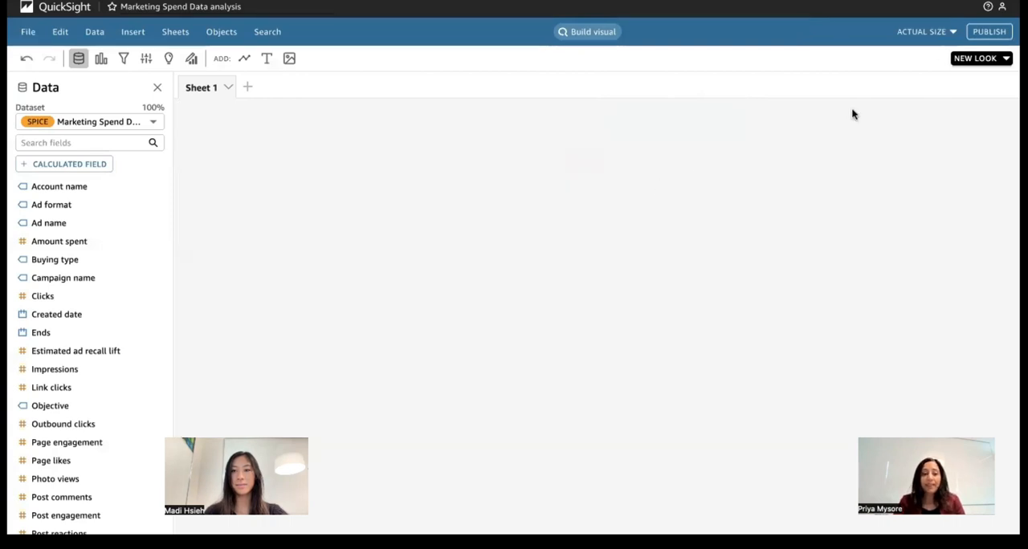
click(933, 34)
click(909, 46)
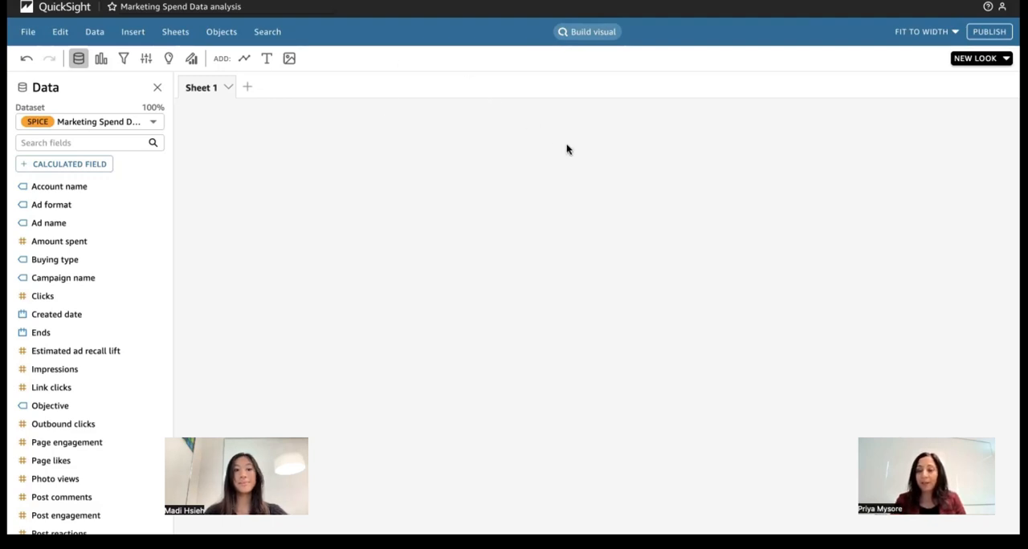
- Link the existing topic Marketing Spend to the analysis and dismiss the notification
click(584, 34)
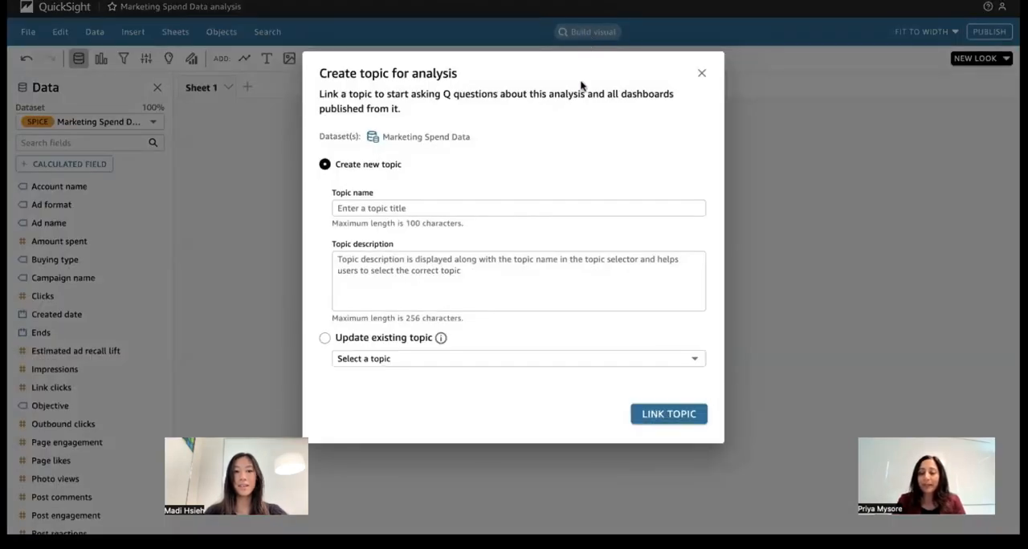
click(326, 338)
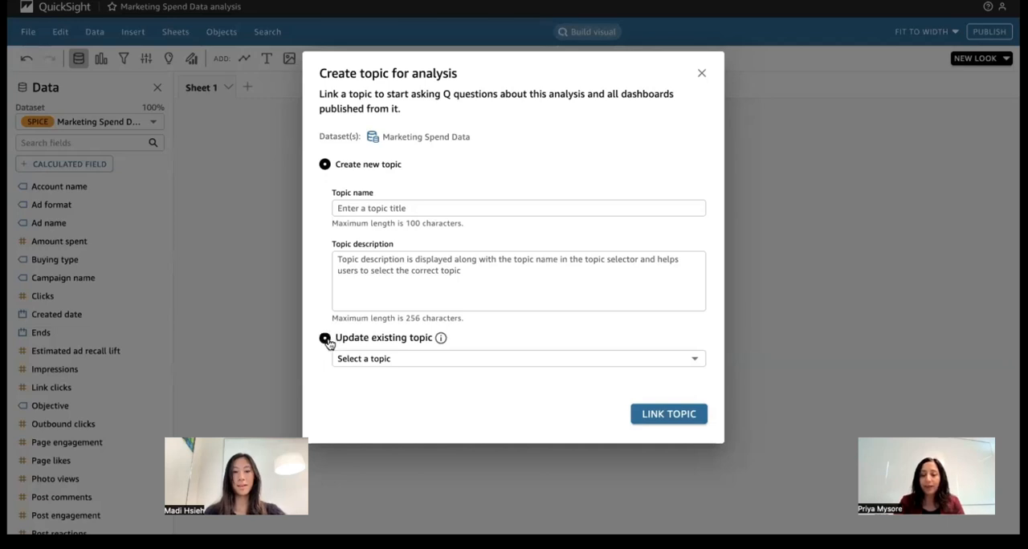
click(447, 362)
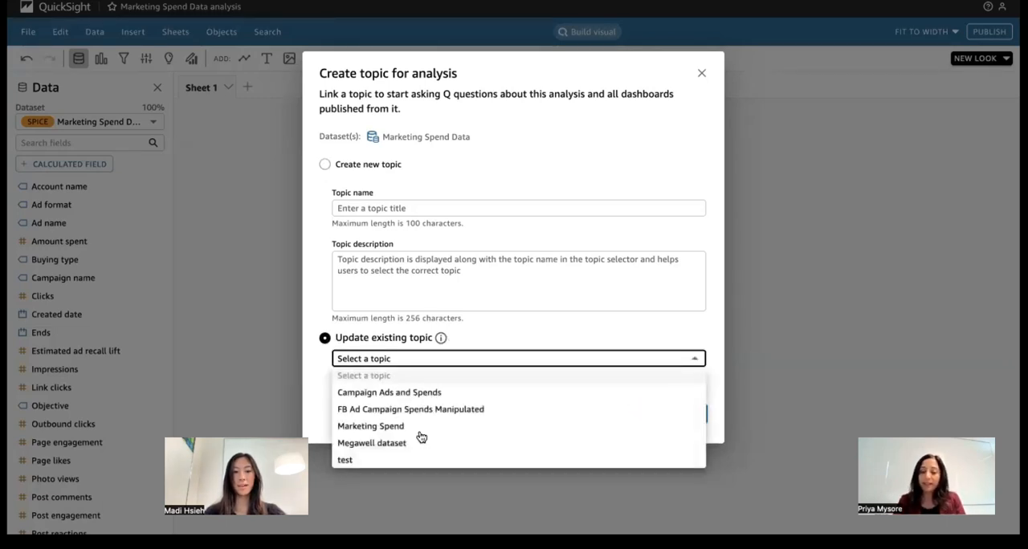
click(393, 426)
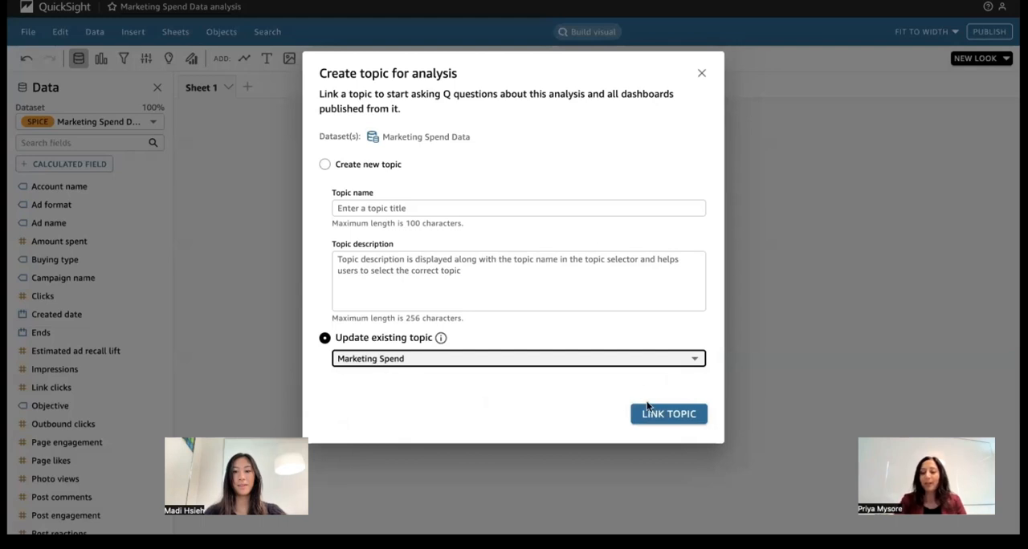
click(668, 416)
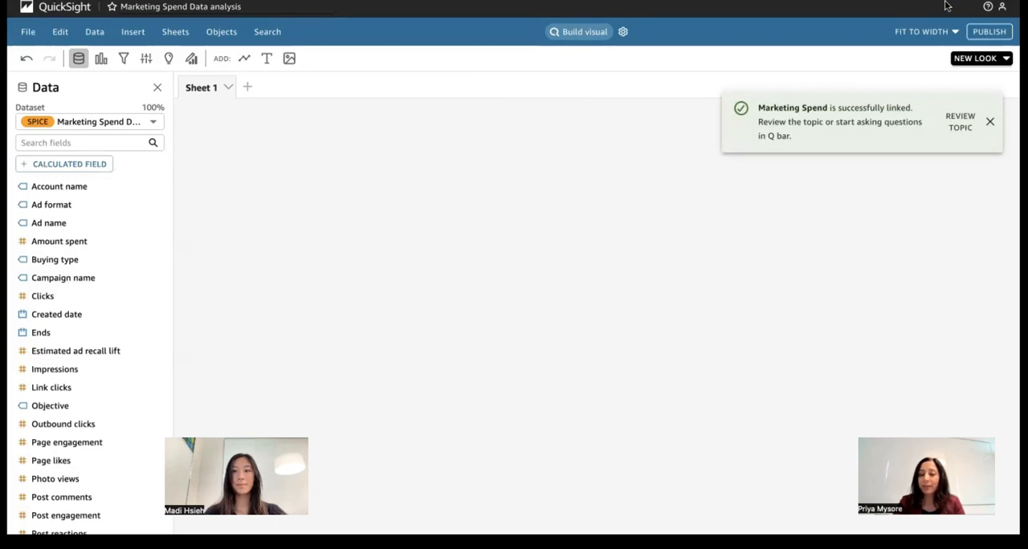
click(990, 123)
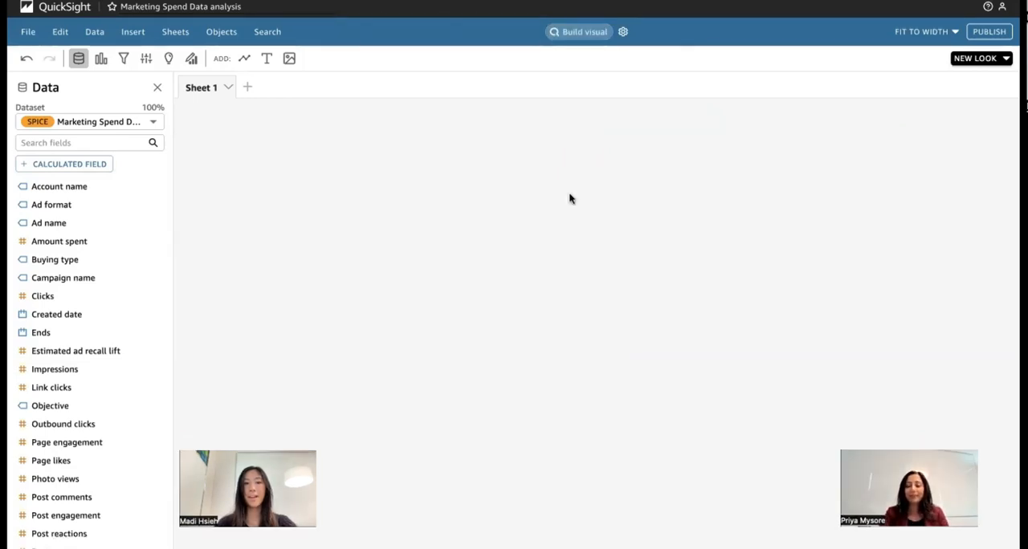
- Open the visual builder and look through its list of suggested questions
click(575, 31)
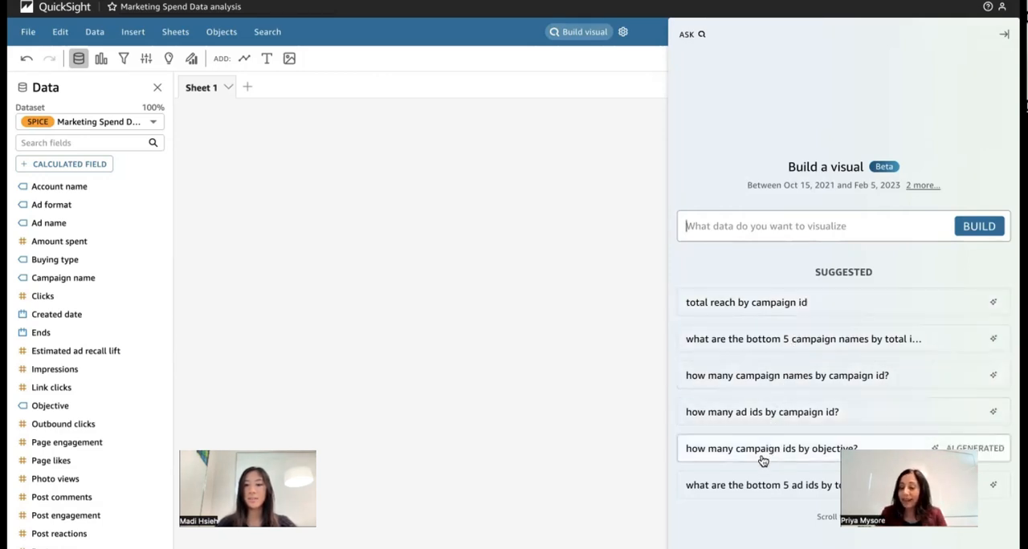
scroll(763, 458, down, 2)
scroll(763, 461, down, 2)
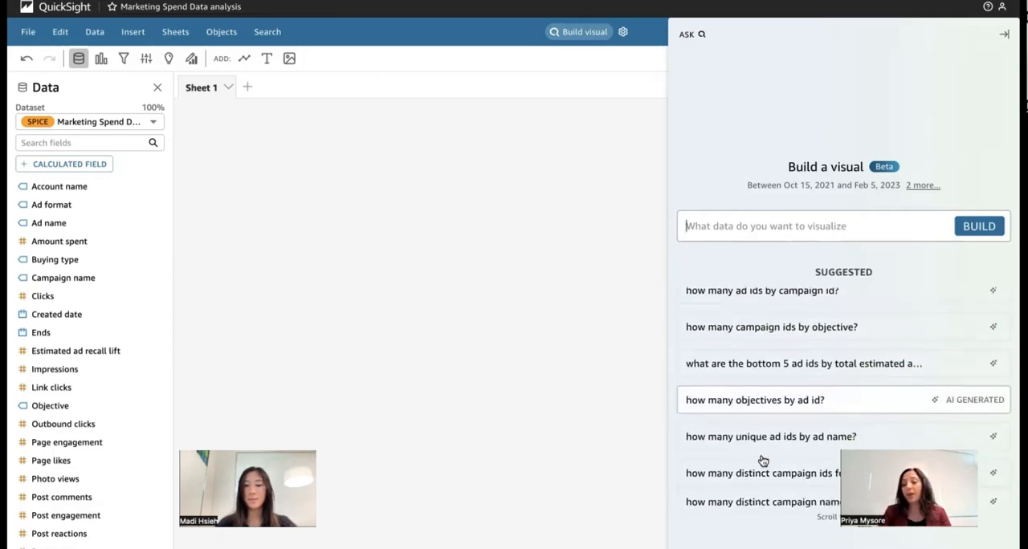
scroll(763, 460, down, 3)
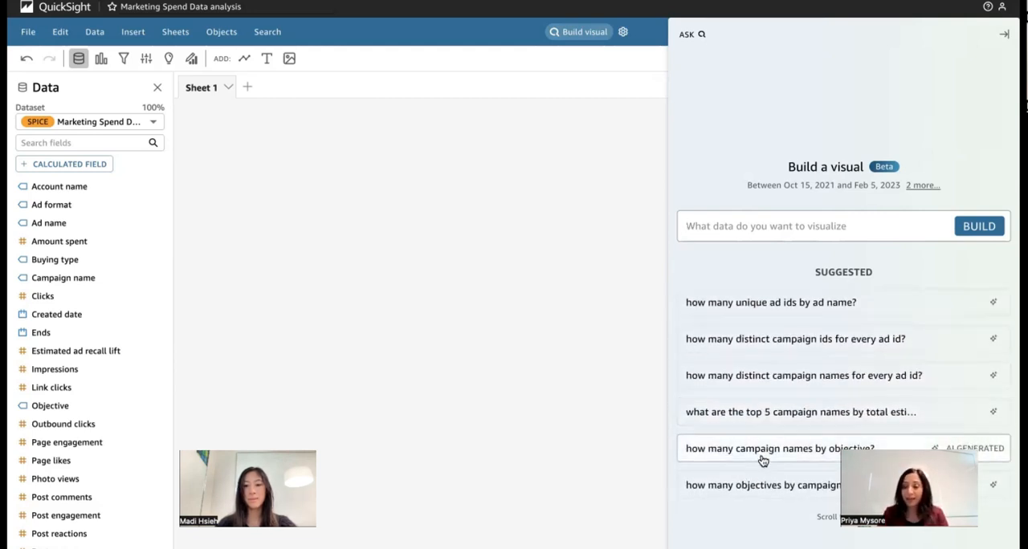
scroll(762, 460, down, 2)
scroll(763, 461, up, 5)
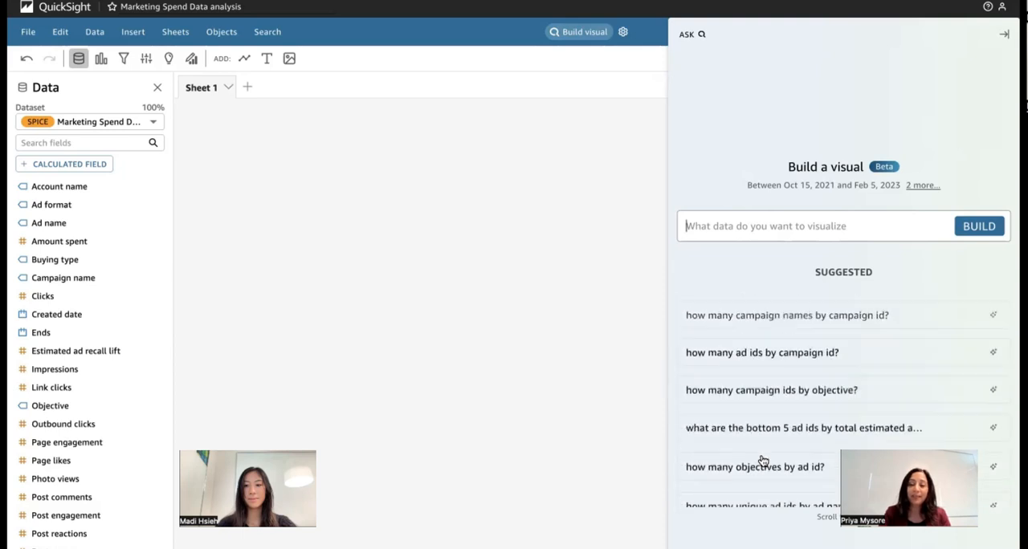
- Build a visual from the question "how much did we spend in each account on ads last year"
click(770, 237)
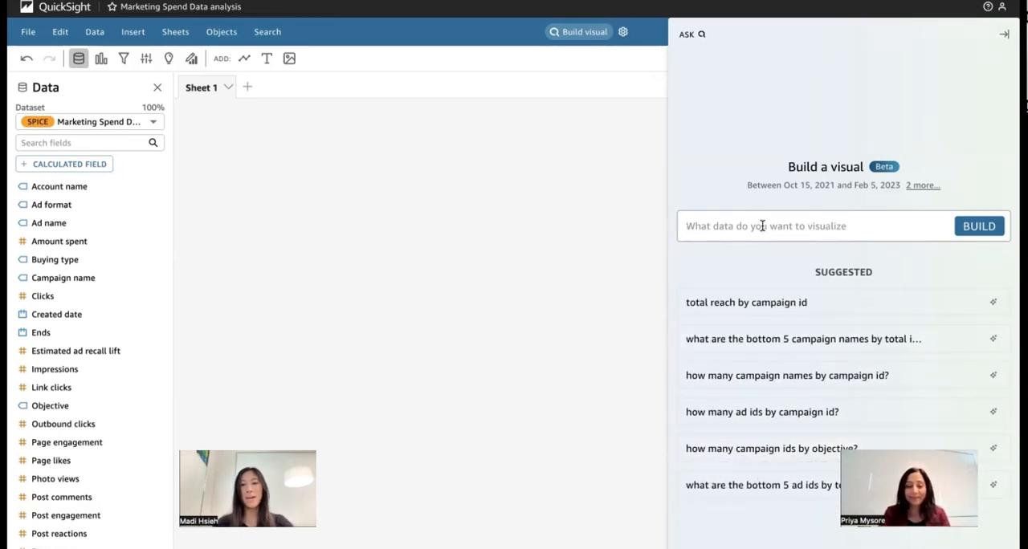
text(how )
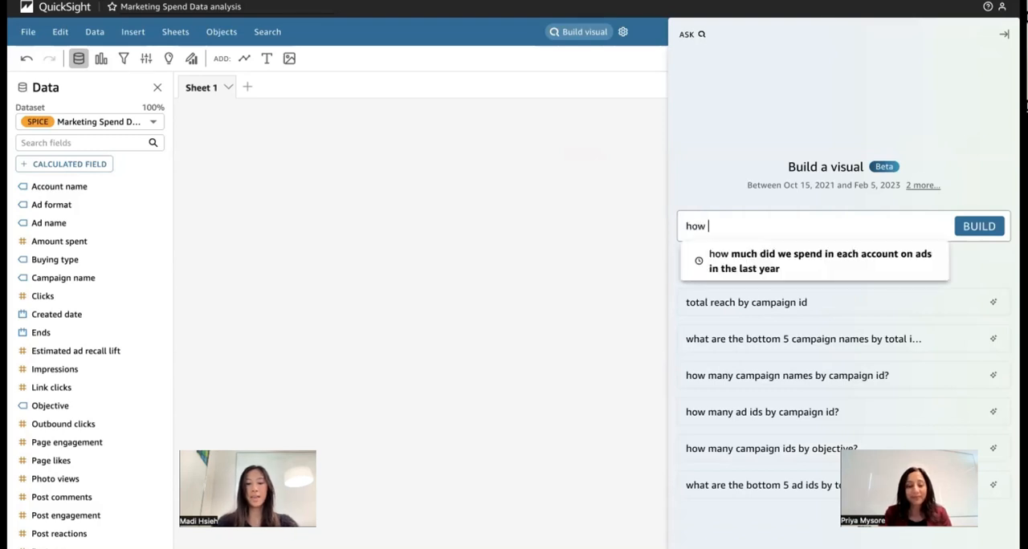
text(much did we sp)
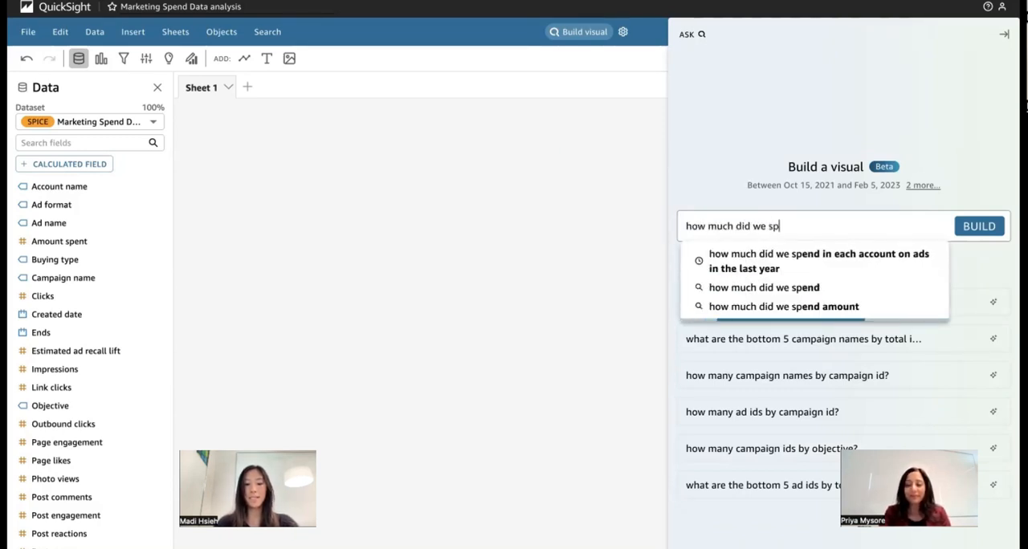
text(end ine ahc accou)
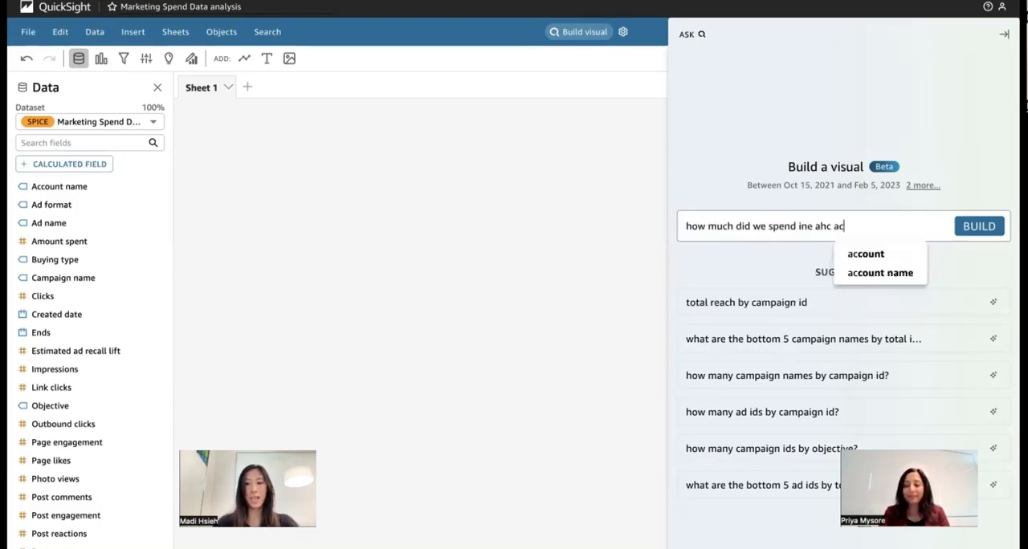
key(BackSpace)
key(BackSpace)
key(BackSpace)
key(BackSpace)
key(BackSpace)
key(BackSpace)
key(BackSpace)
key(BackSpace)
key(BackSpace)
key(BackSpace)
key(BackSpace)
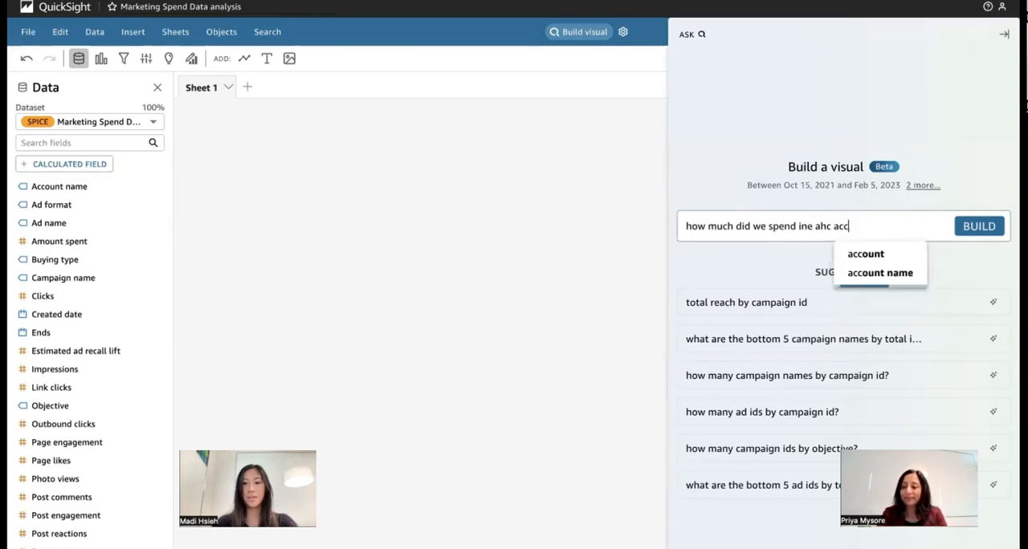
text(each a)
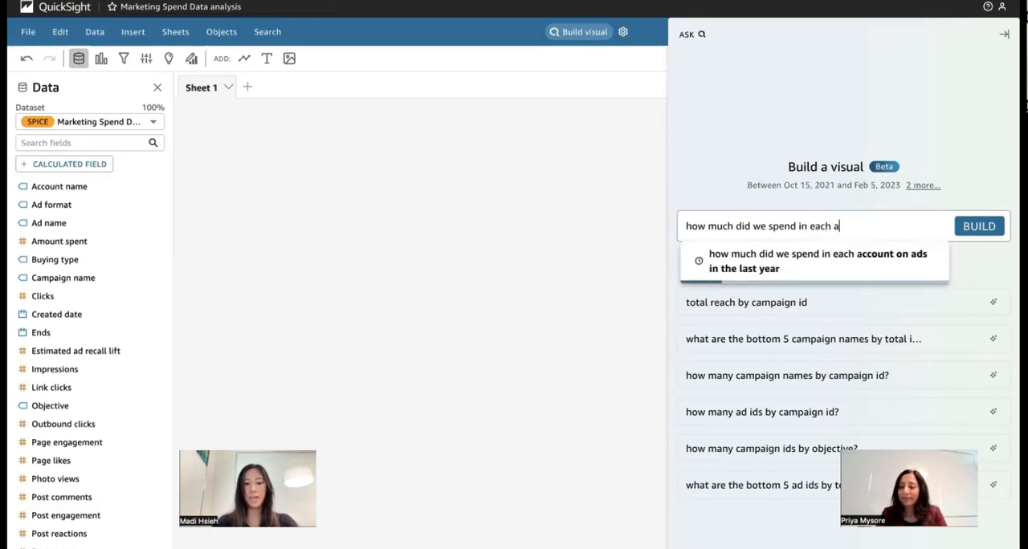
text(ccount on ads last year)
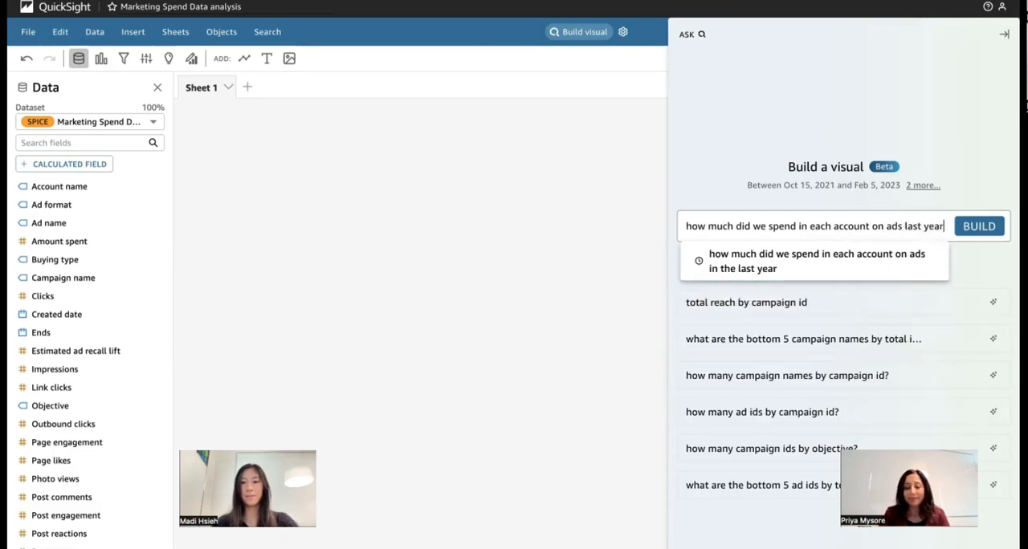
key(Return)
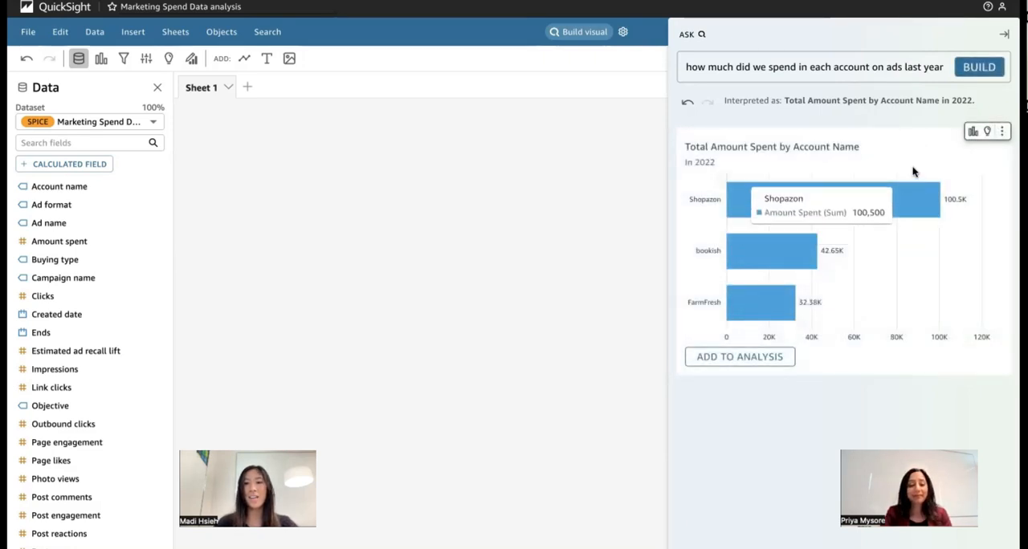
- Add the generated bar chart of total amount spent by account name to the analysis, and close the visual builder
mouse_move(820, 196)
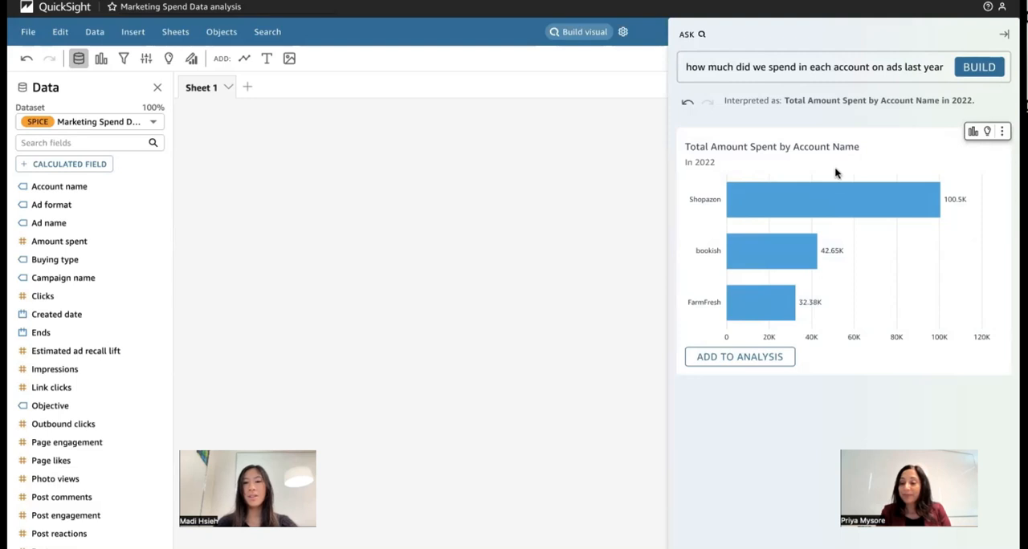
mouse_move(786, 245)
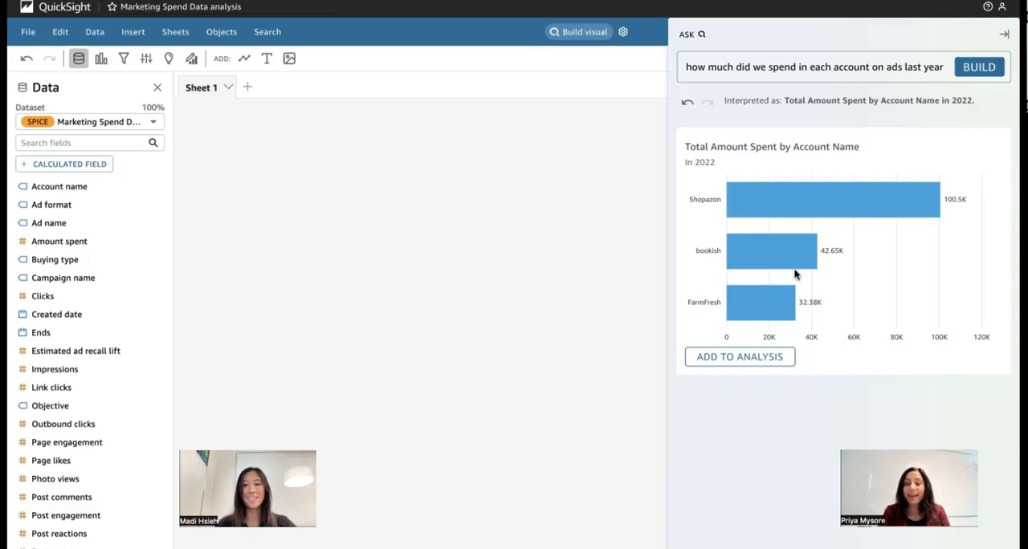
click(745, 360)
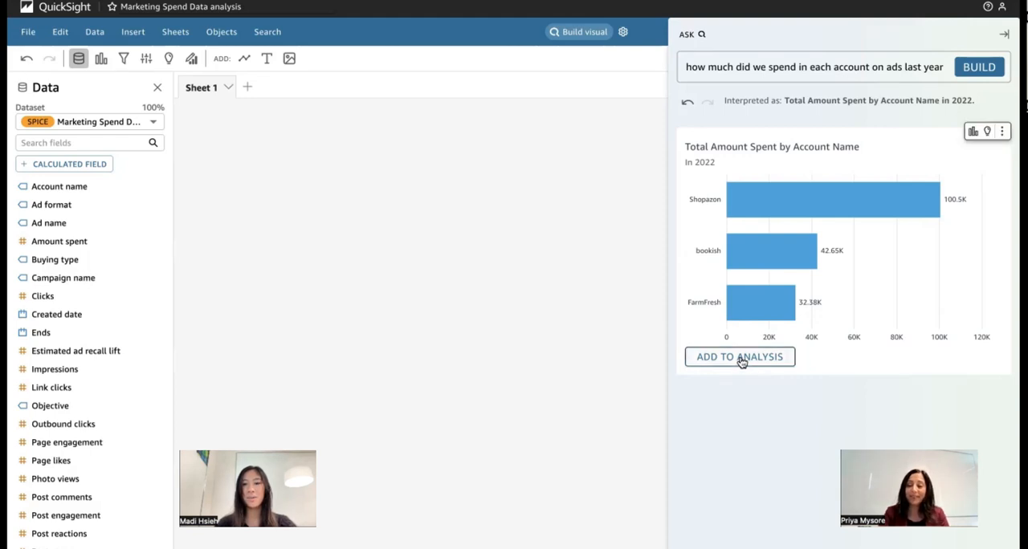
click(990, 30)
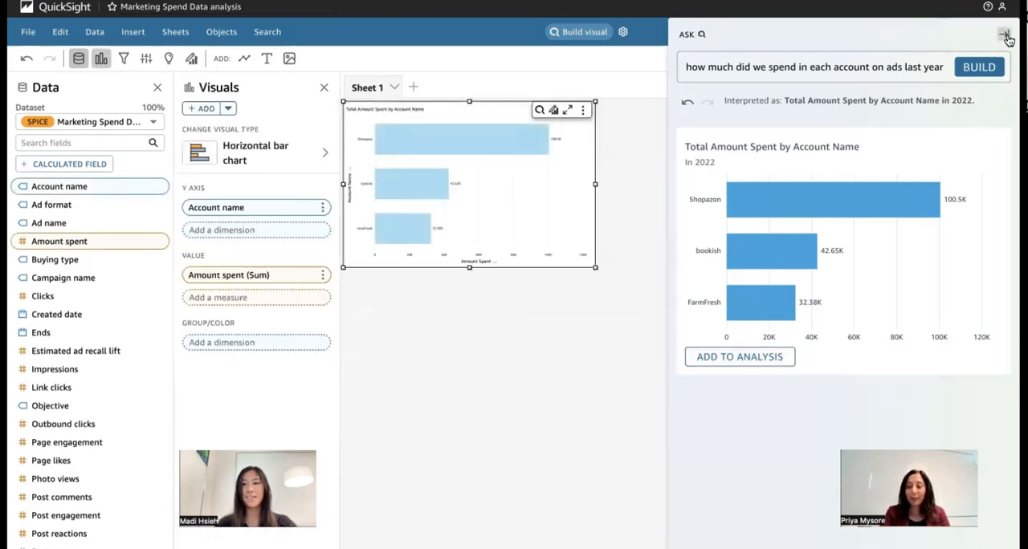
click(1003, 34)
click(1004, 89)
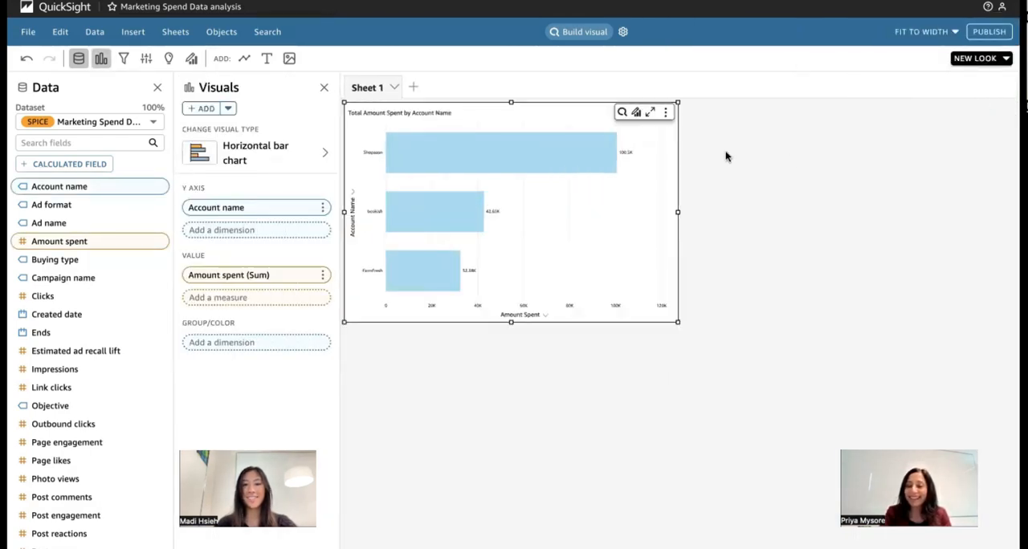
click(725, 218)
click(636, 291)
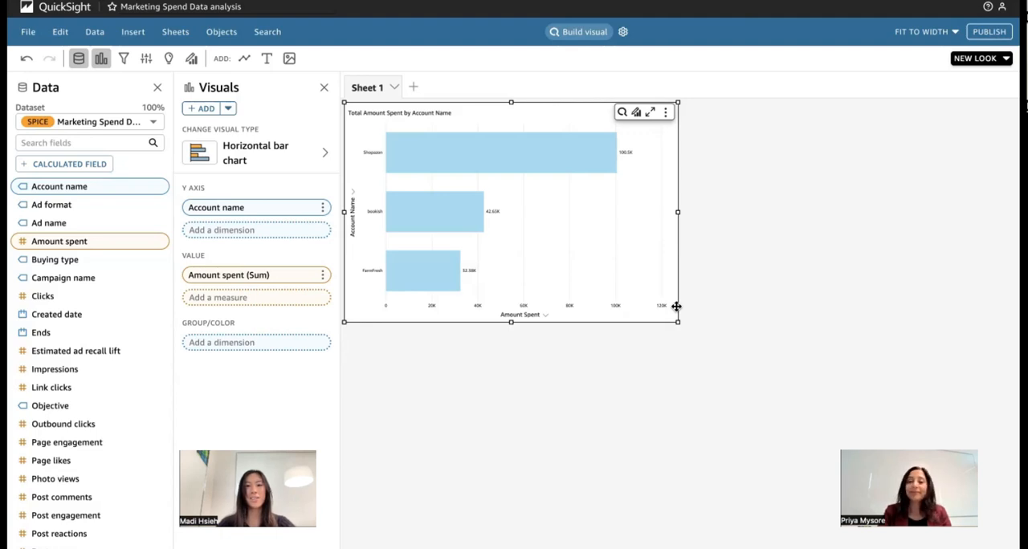
click(744, 277)
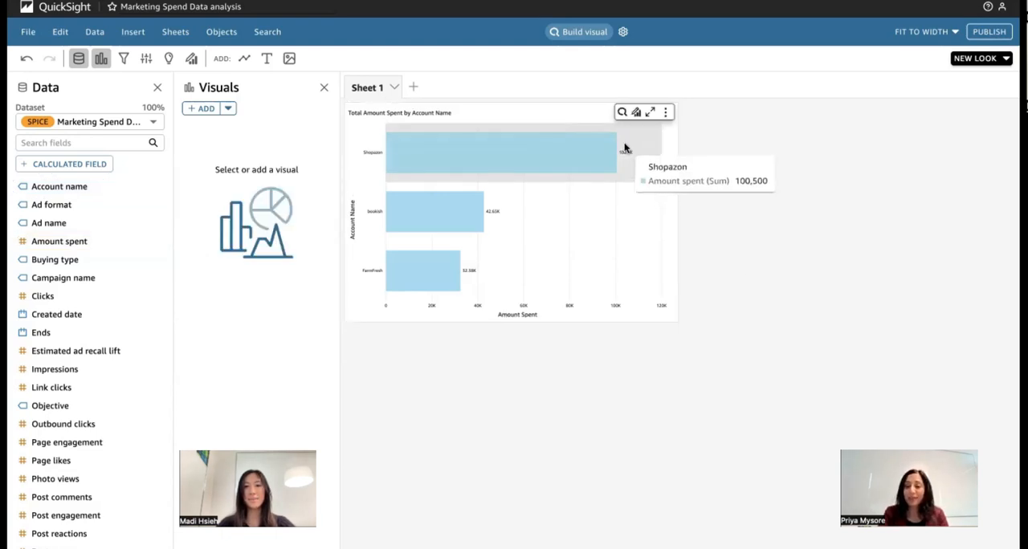
- Reopen the visual builder and build a visual from the question "total amount spent by objective and ads"
click(584, 32)
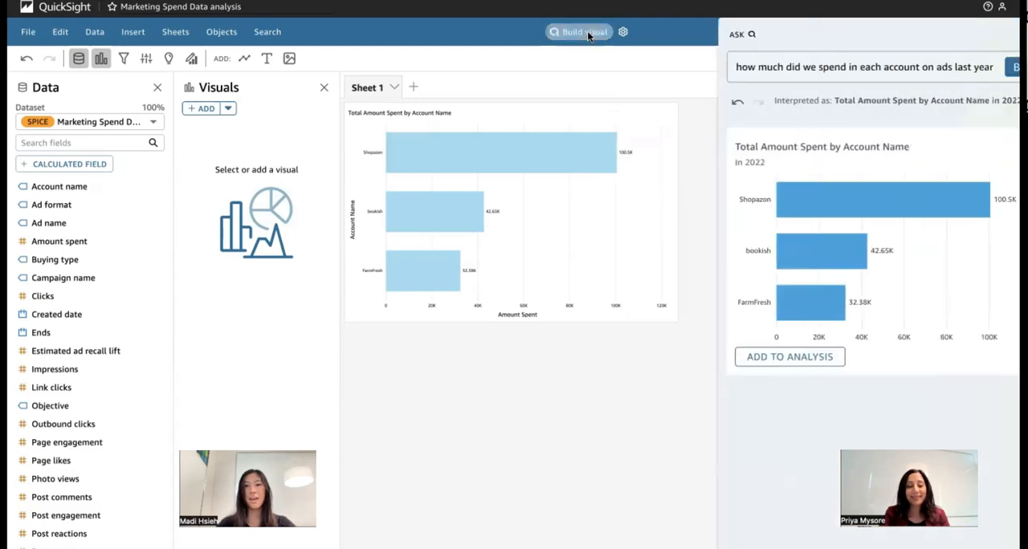
triple_click(876, 66)
key(BackSpace)
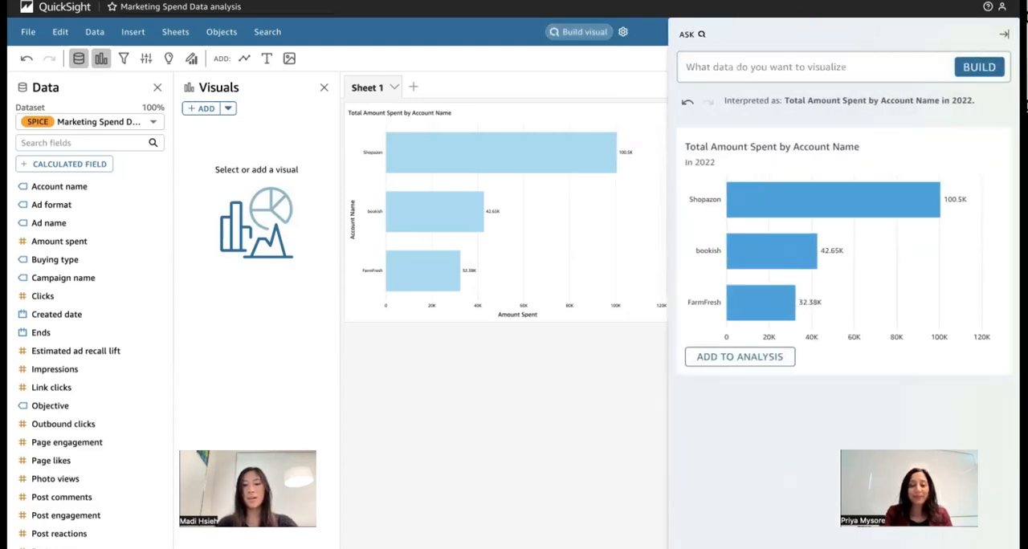
text(total)
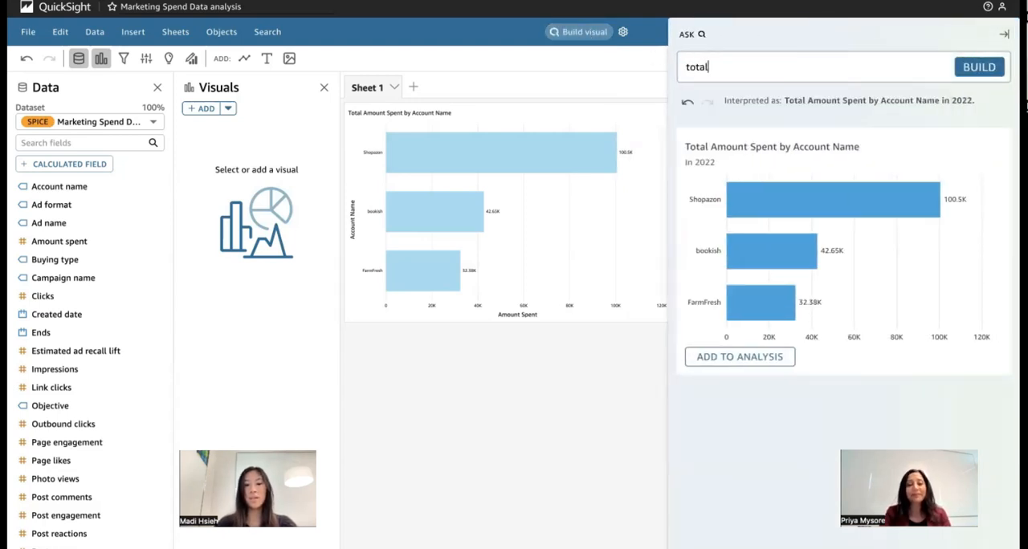
text( amount spent by)
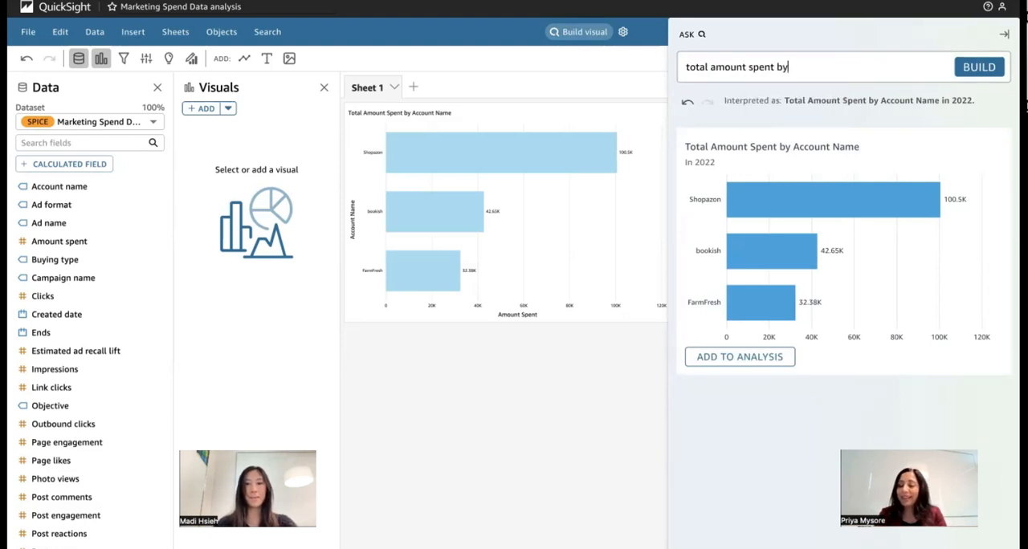
text( ob)
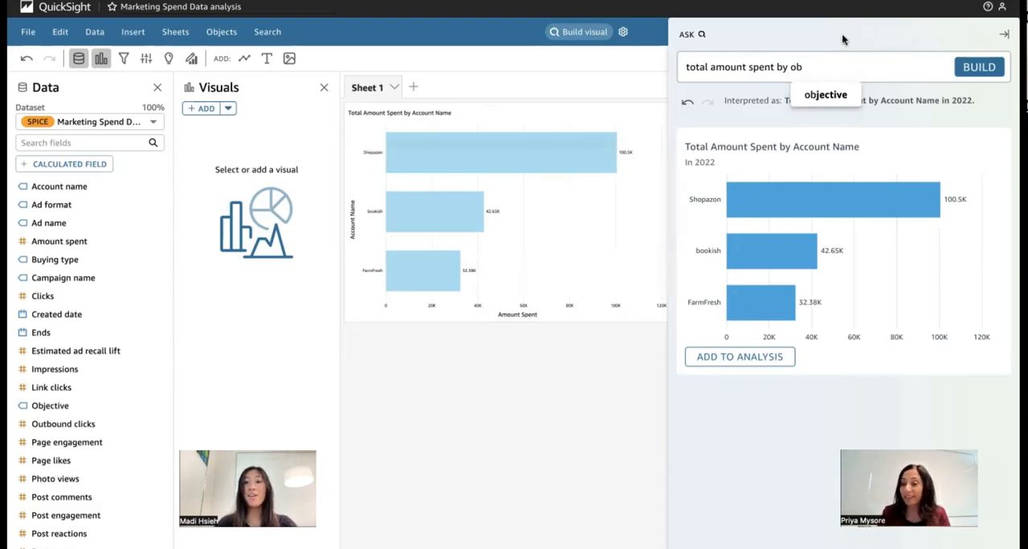
click(825, 96)
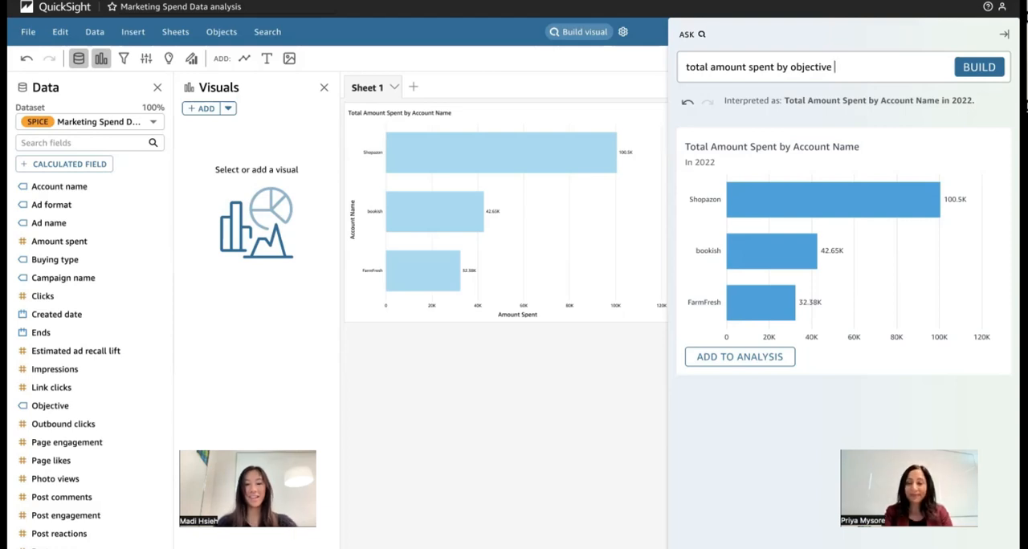
text(and ad)
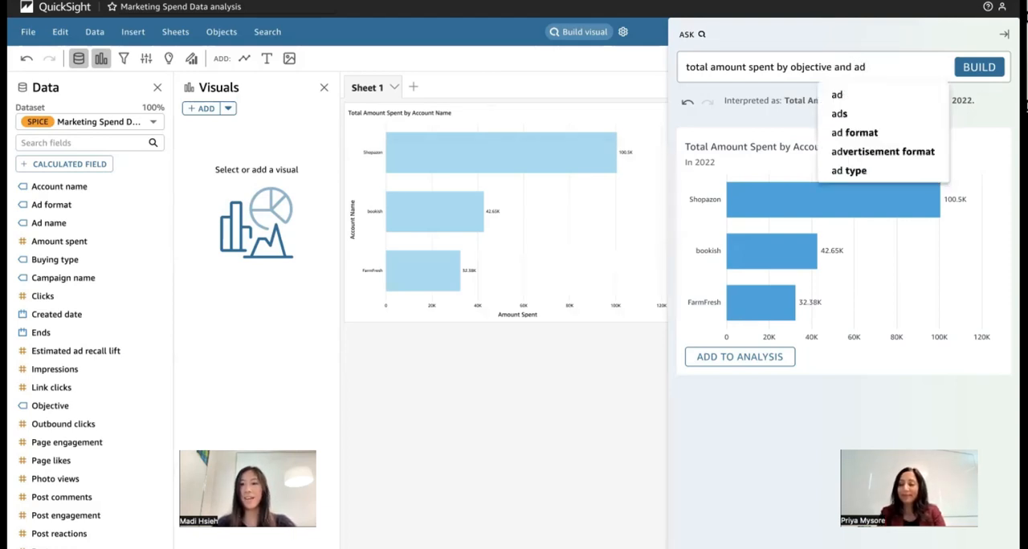
click(844, 113)
key(Return)
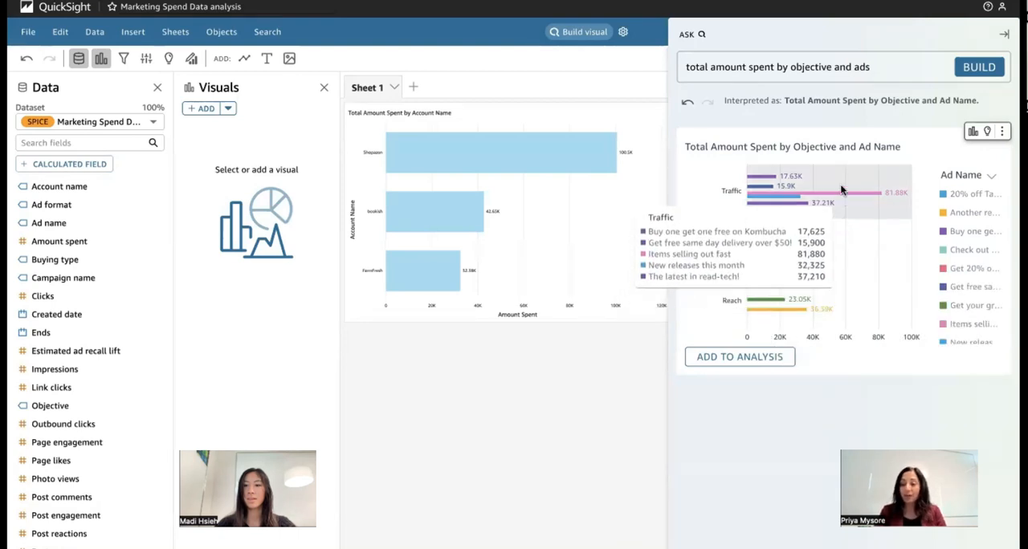
- Change the generated visual to a Sankey diagram and add it to the analysis, closing the visual builder
click(973, 133)
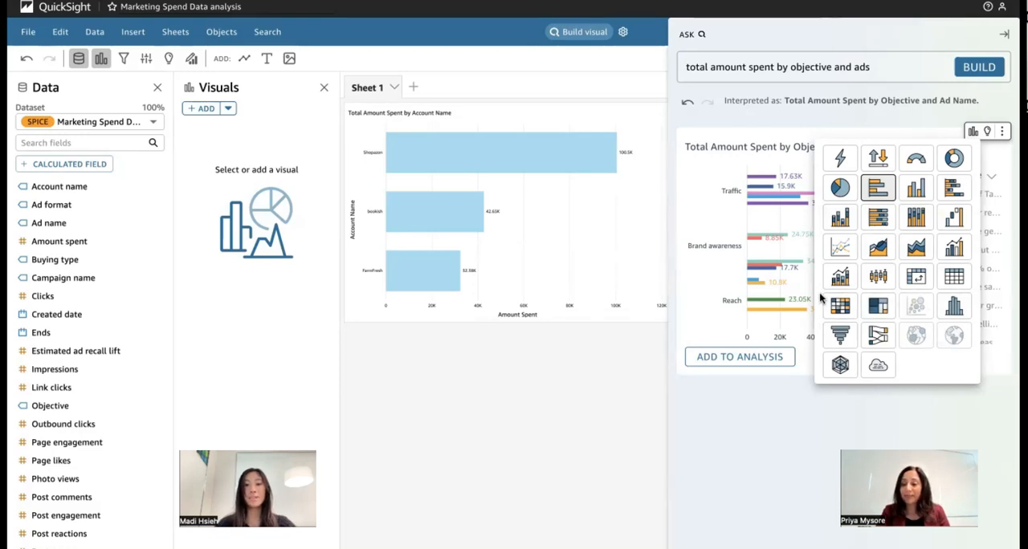
click(879, 336)
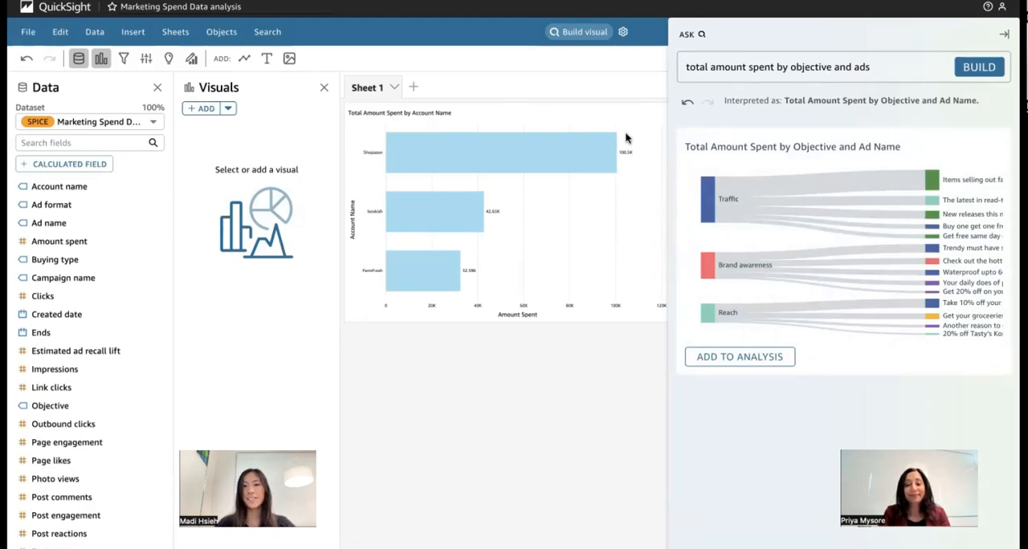
click(742, 358)
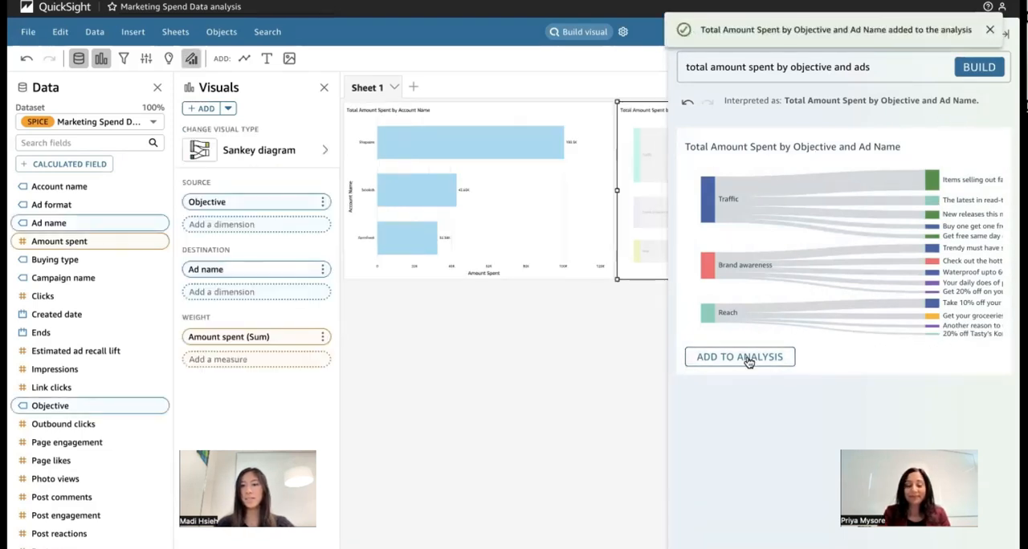
click(1004, 34)
click(1003, 91)
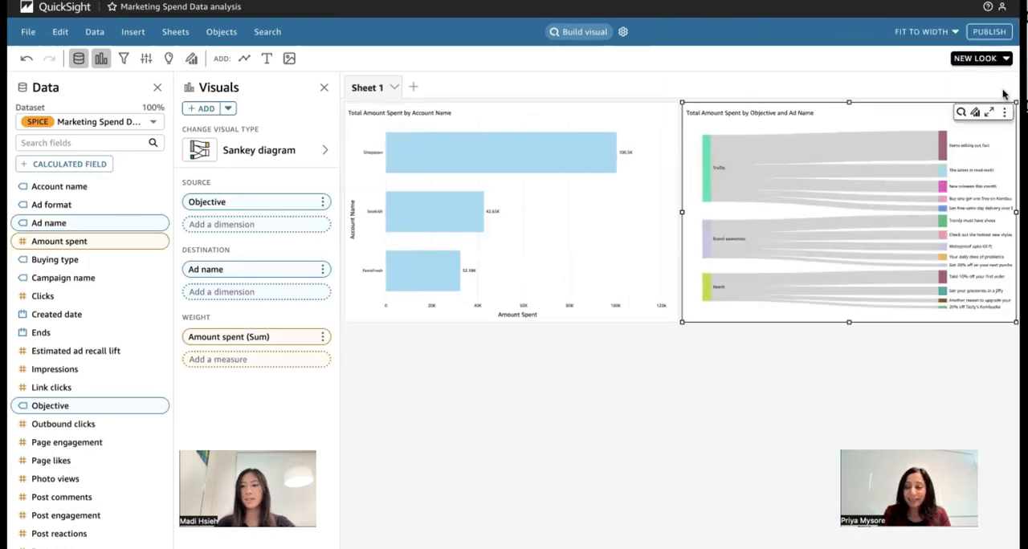
- Build a visual from the question "what was the spend by ads for shopazon last year"
mouse_move(903, 146)
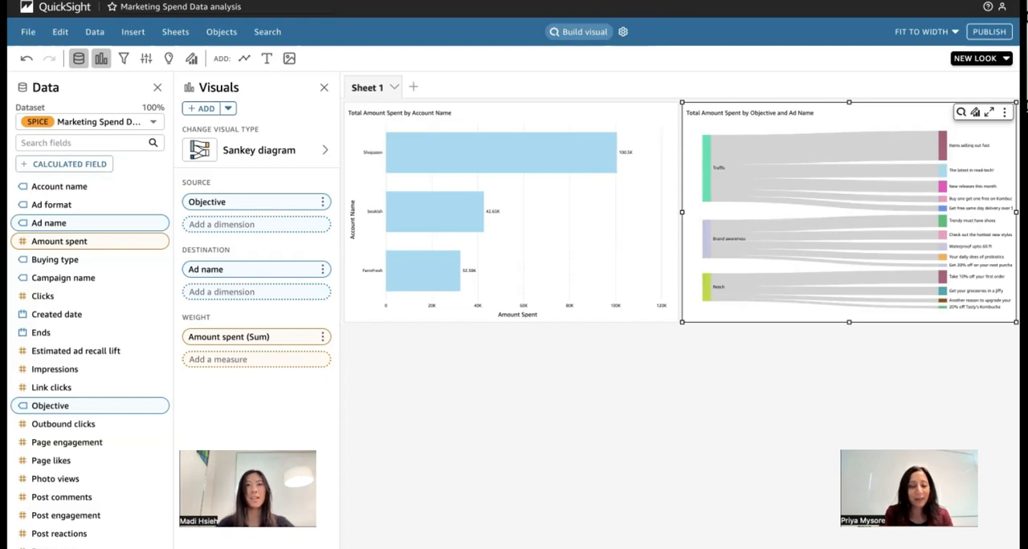
mouse_move(769, 161)
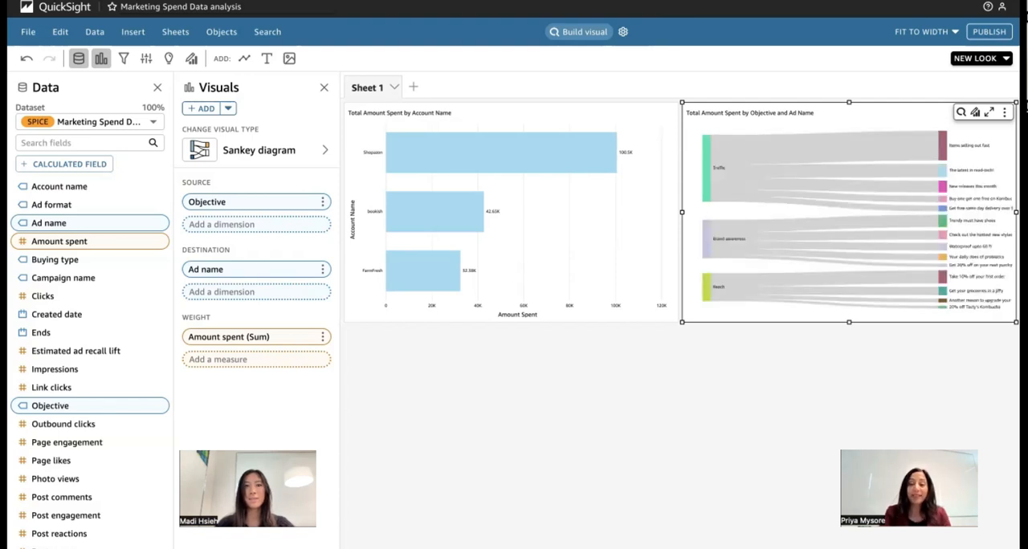
click(579, 31)
click(801, 65)
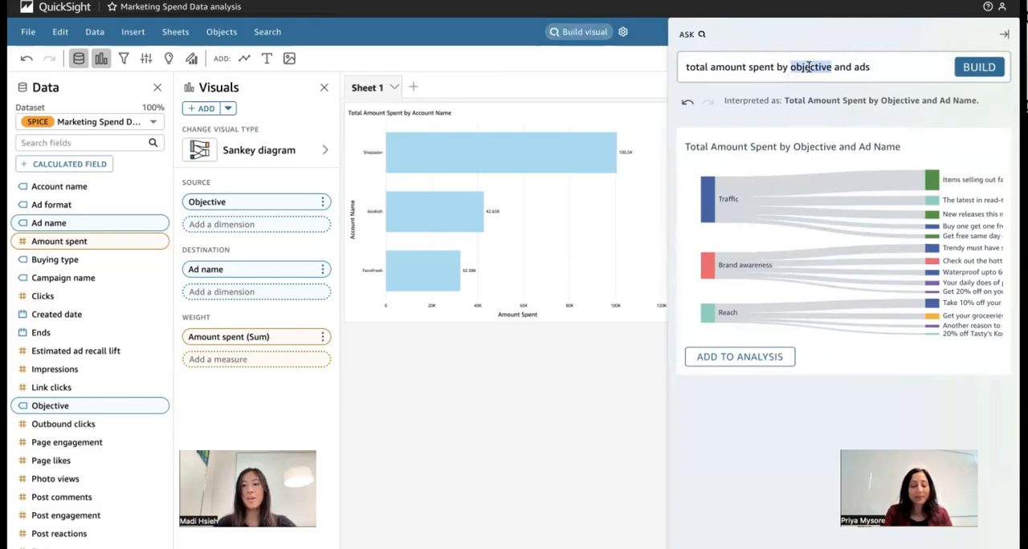
triple_click(806, 66)
text(what wa)
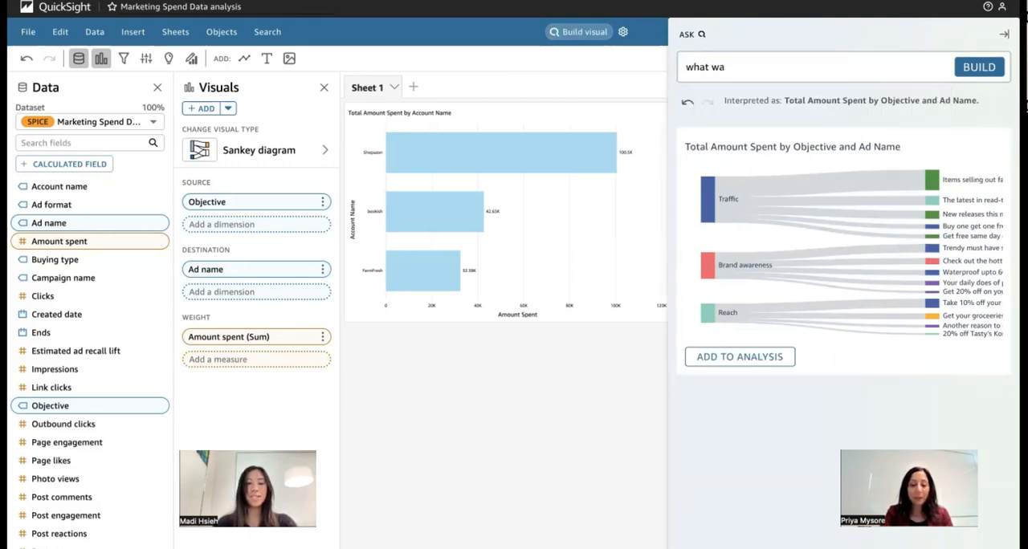
text(s the spend)
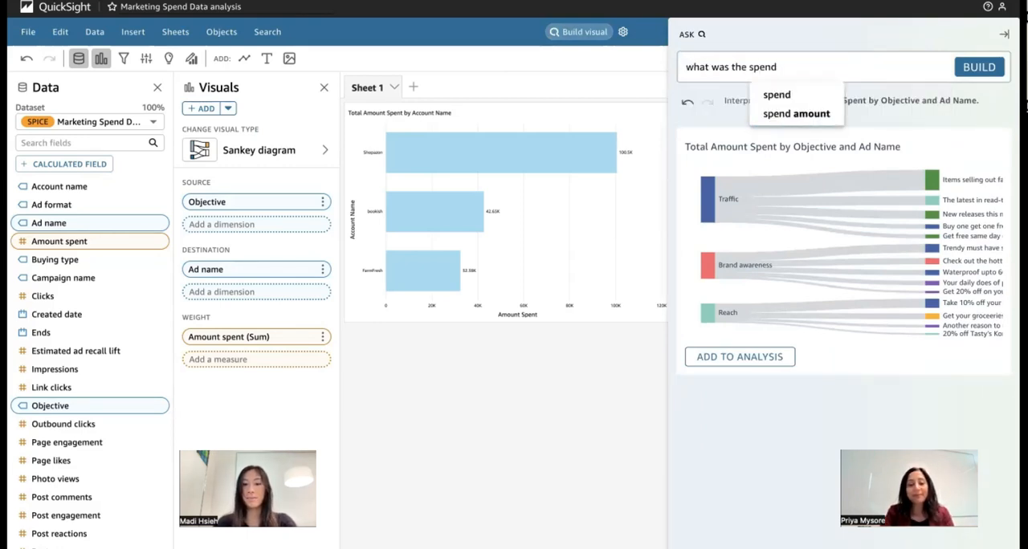
text( by ads for sh)
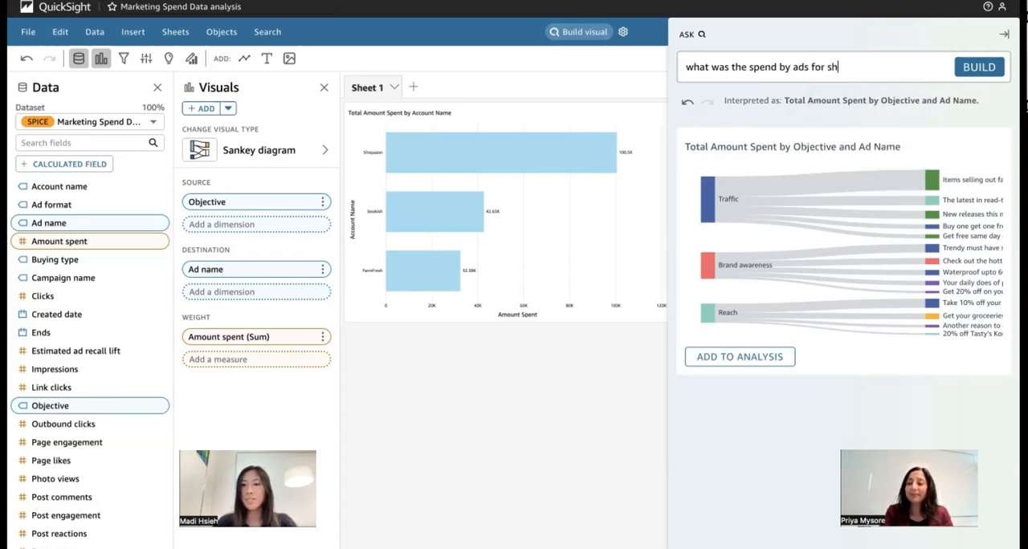
text(opa)
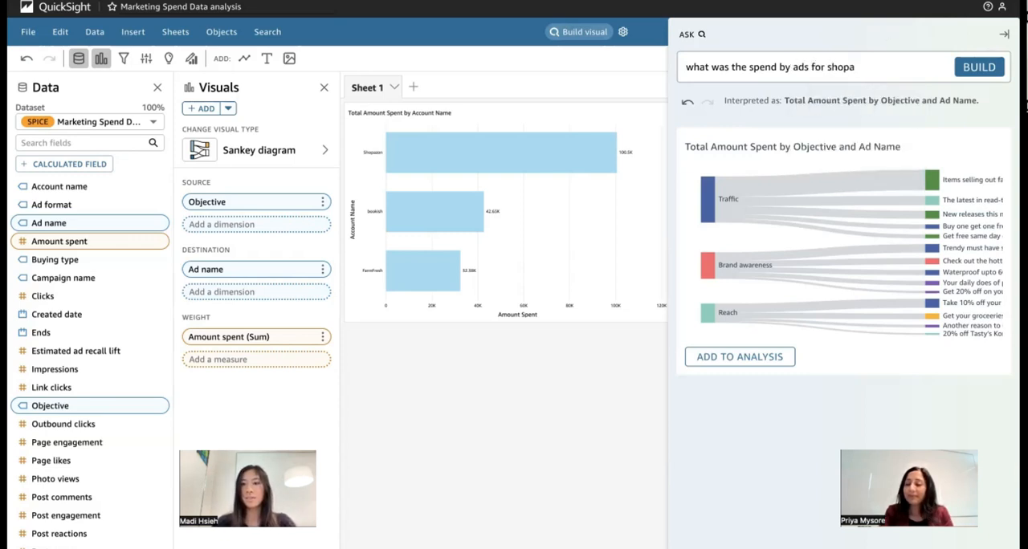
text(zon)
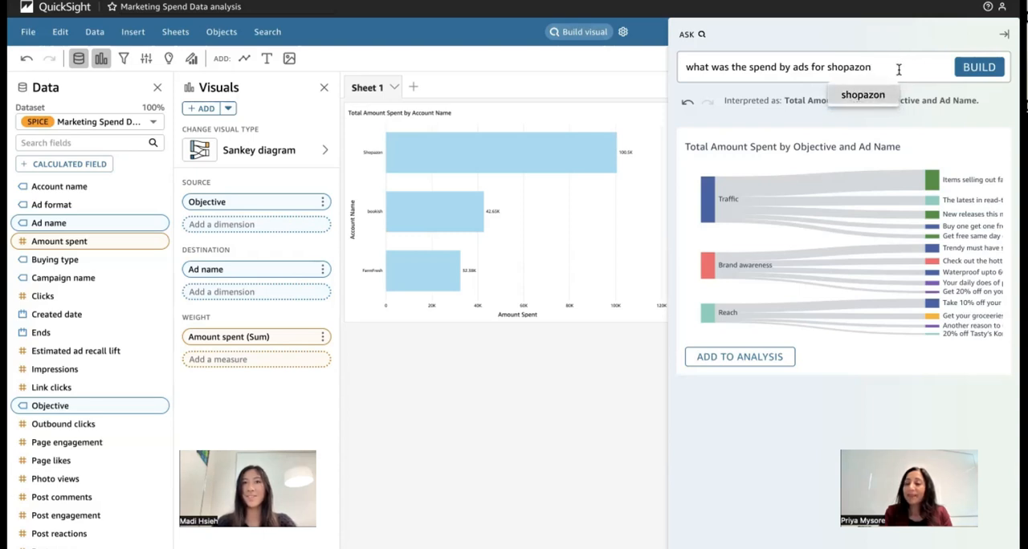
text( last yea)
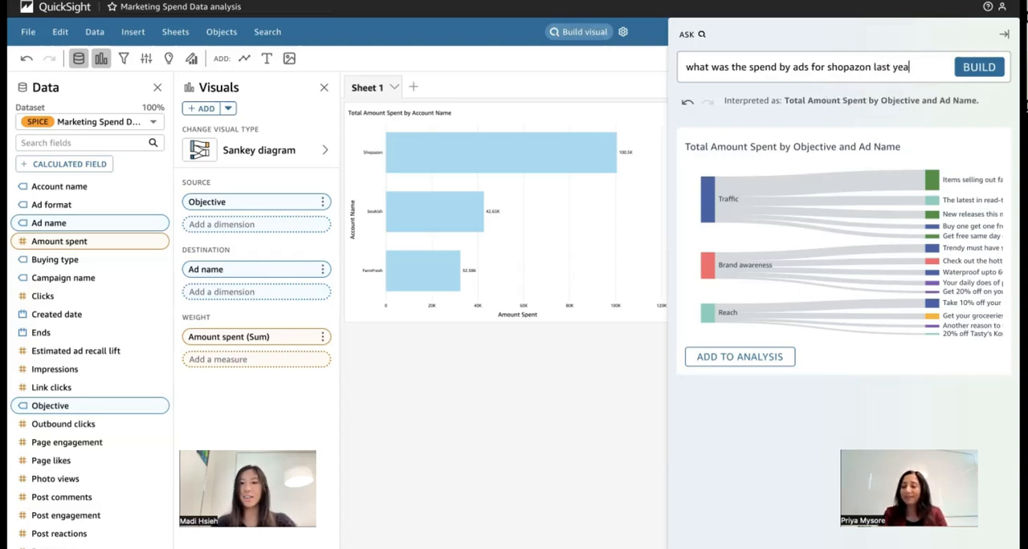
text(r)
key(Return)
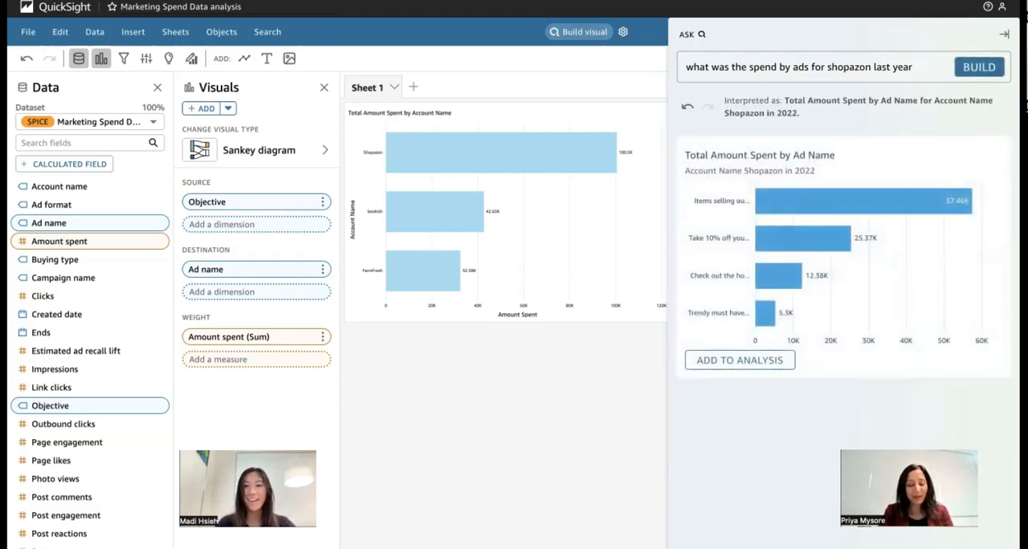
- Extend the question with ", show as a pie chart" and rebuild the visual
mouse_move(771, 207)
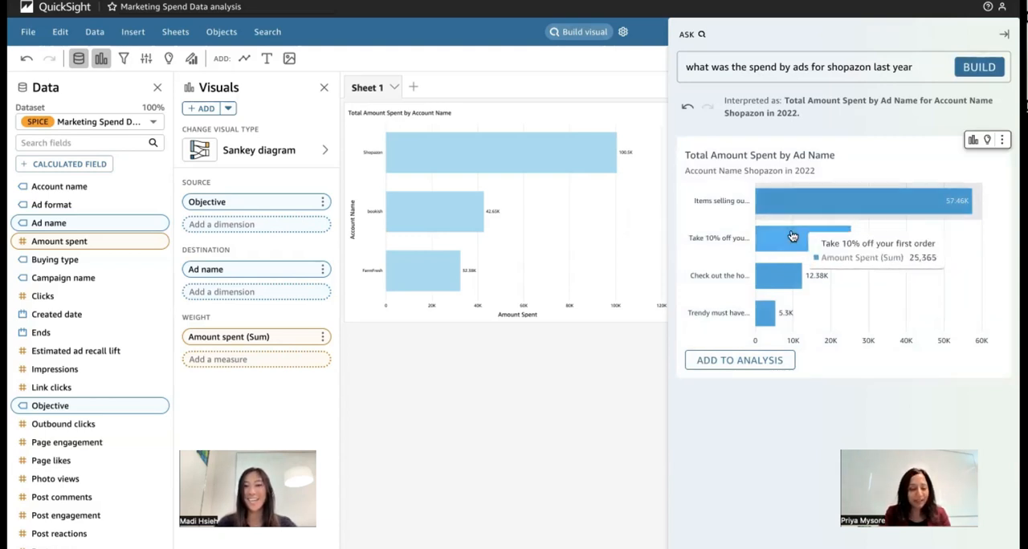
mouse_move(767, 314)
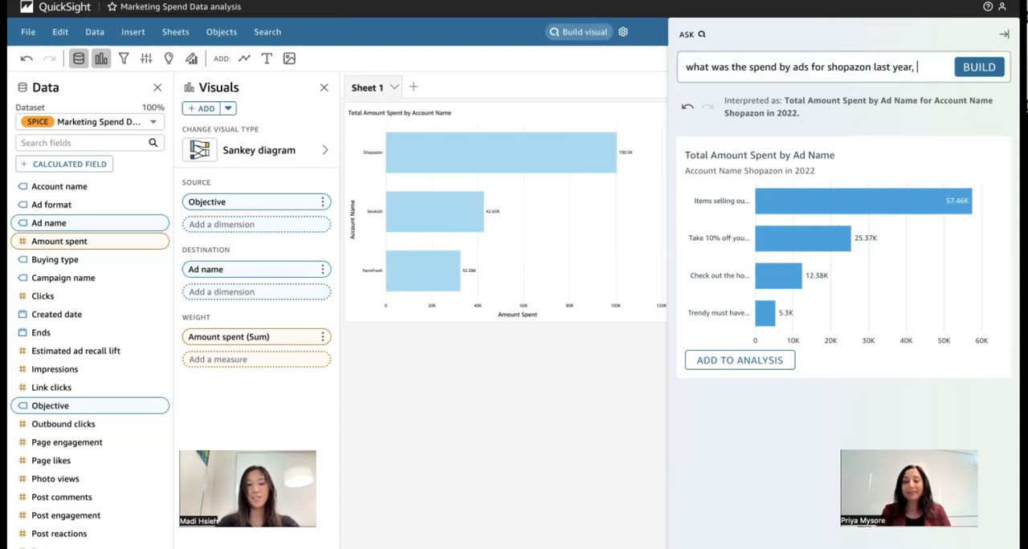
text(show as)
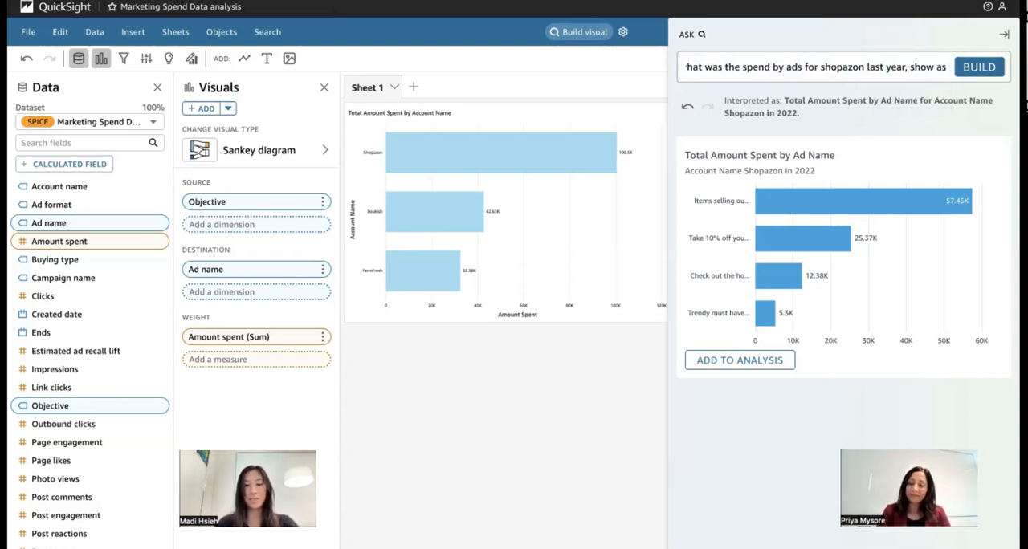
text( a pie chart)
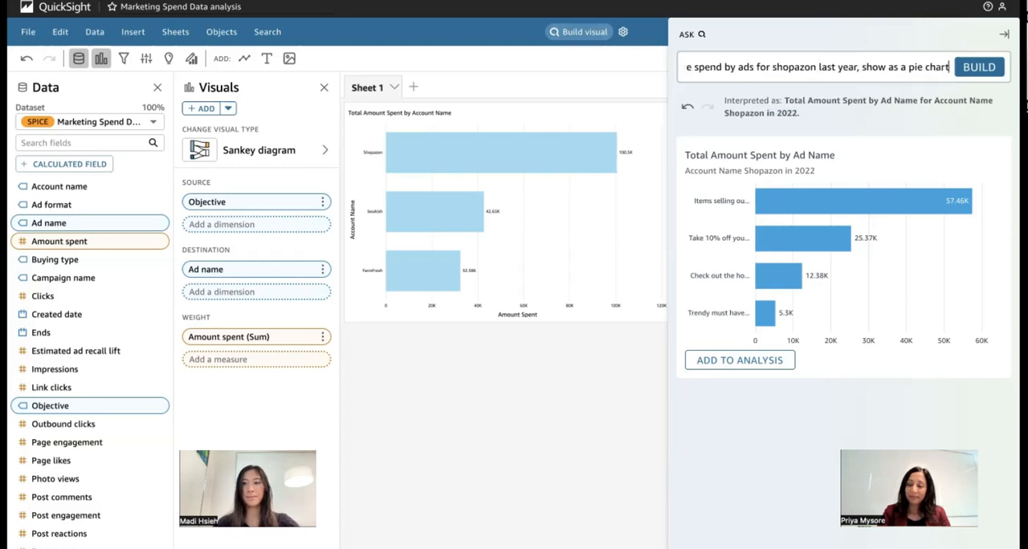
key(Return)
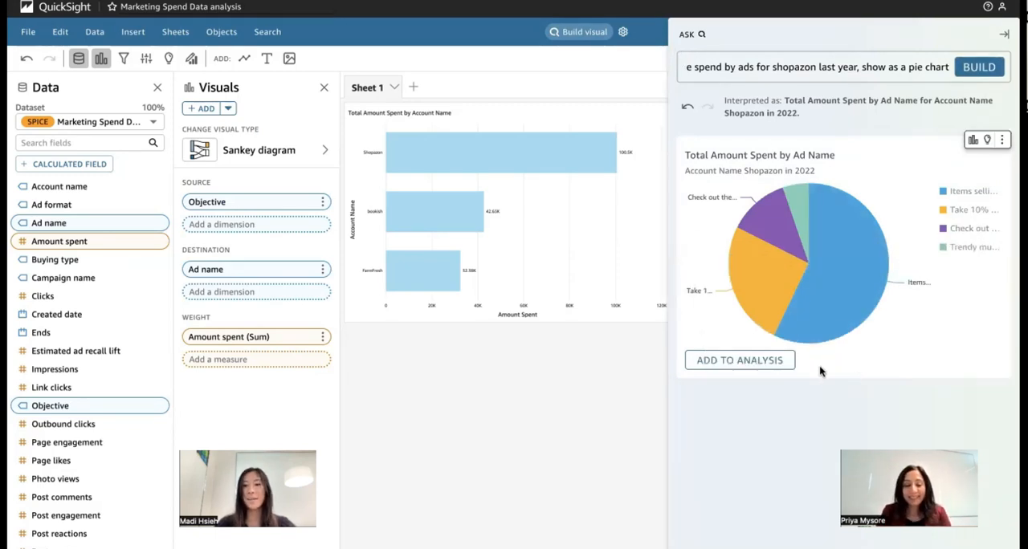
- Add the pie chart of total amount spent by ad name to the analysis, and close the visual builder
click(745, 362)
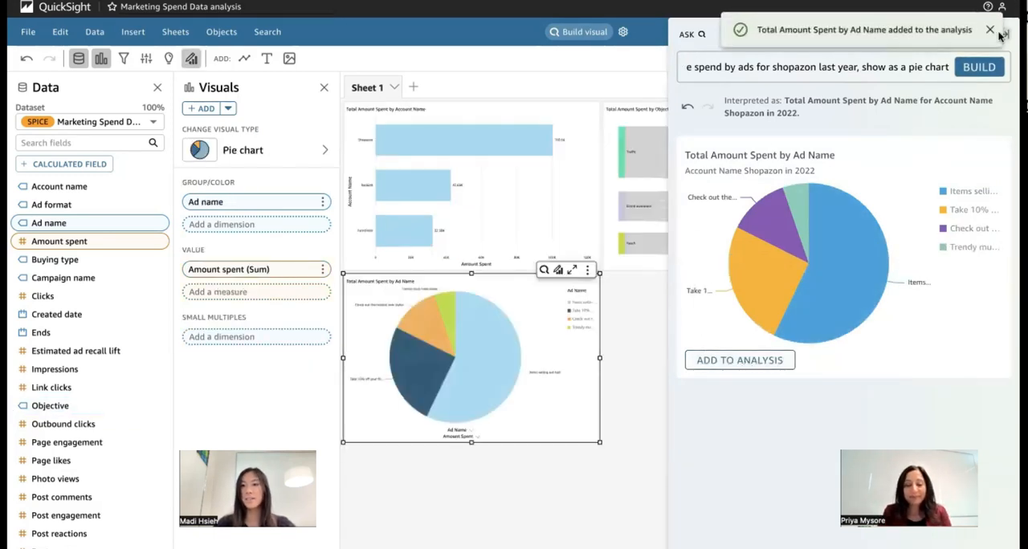
click(1007, 33)
click(1004, 34)
click(1005, 92)
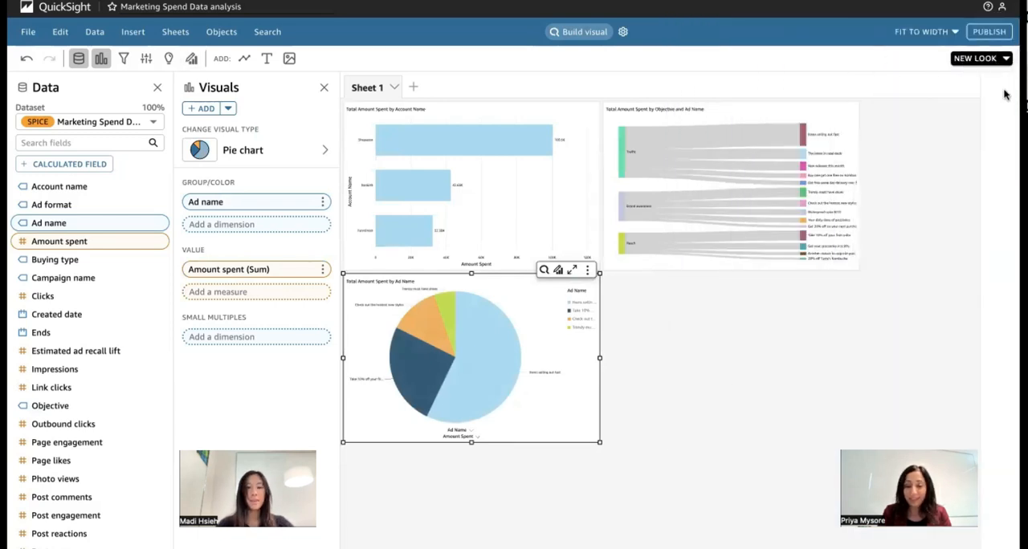
scroll(689, 431, down, 1)
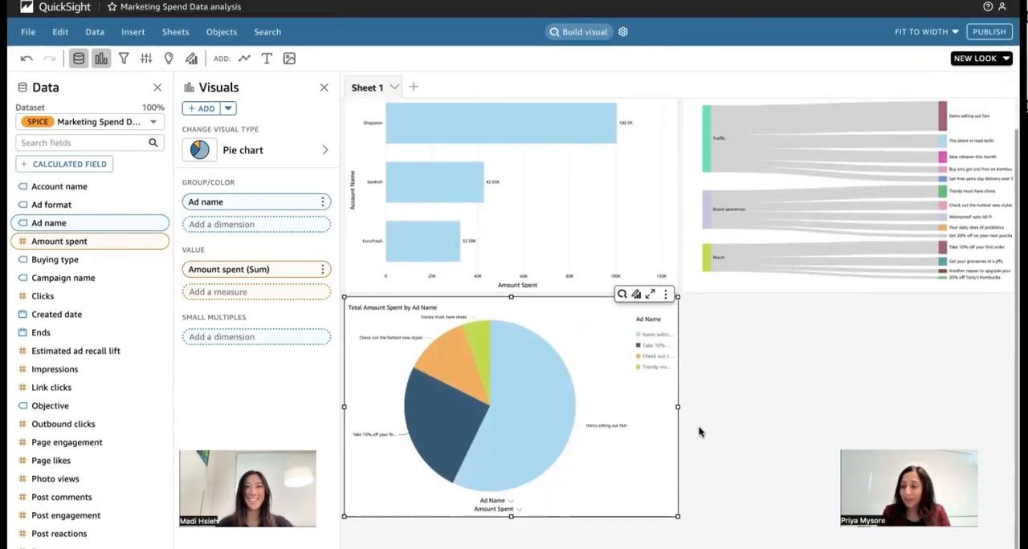
click(705, 433)
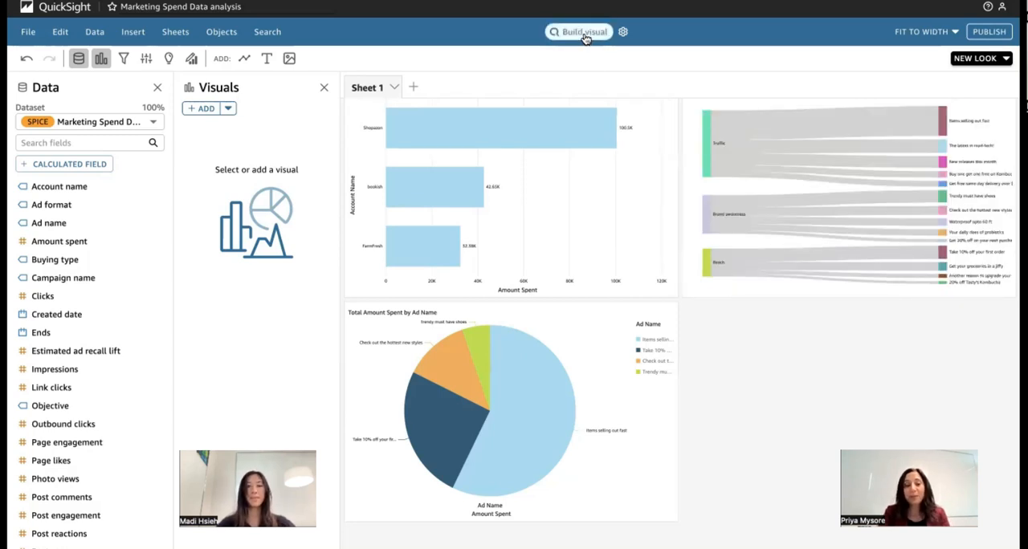
- Build a visual from the question "quarterly trend of total impressions for shopazon", replacing the previous question
click(583, 33)
triple_click(829, 65)
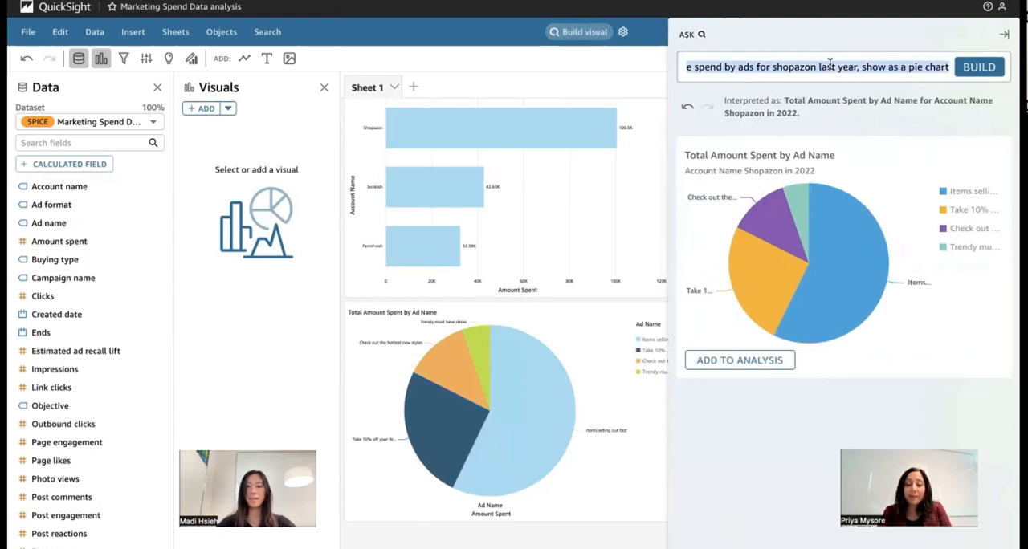
key(BackSpace)
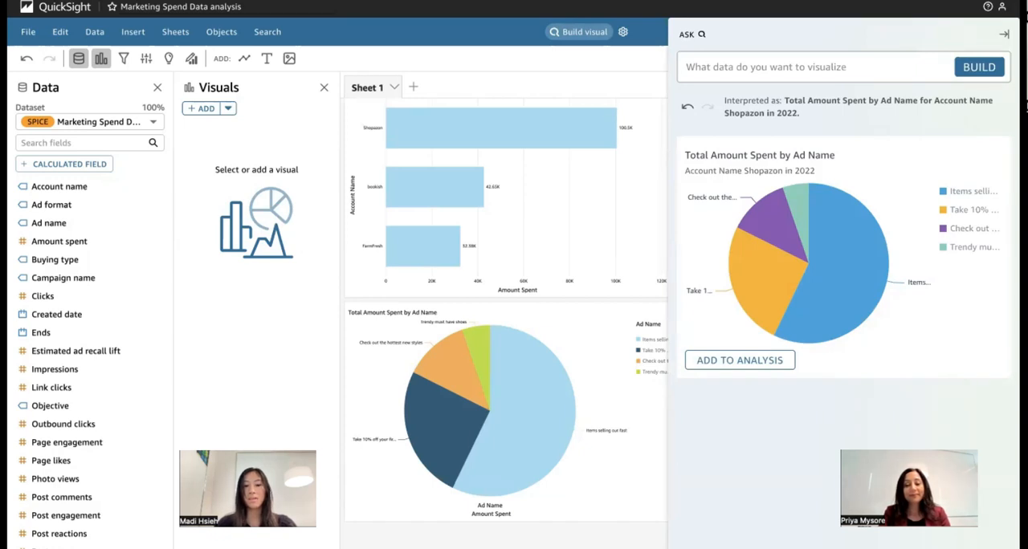
text(quarter)
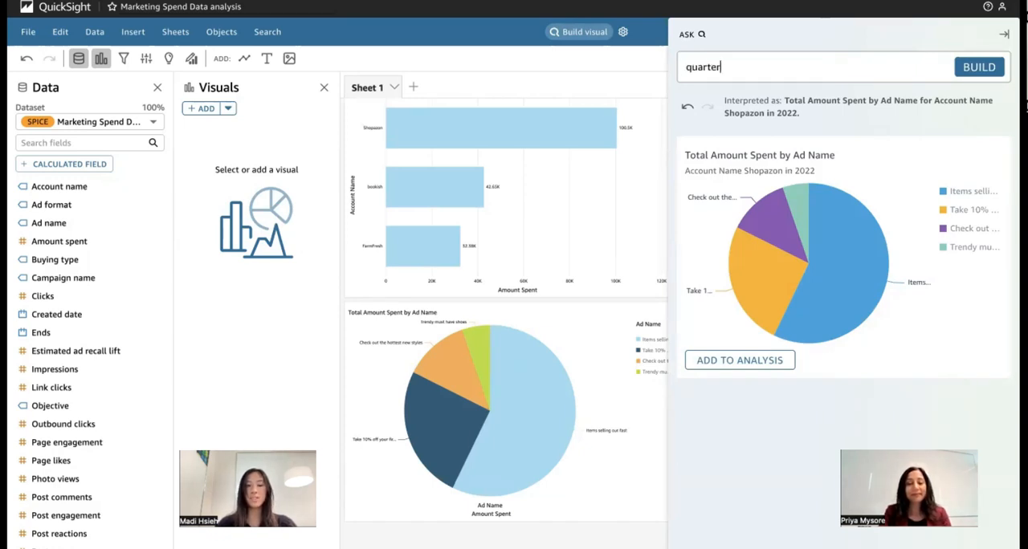
text(ly trend)
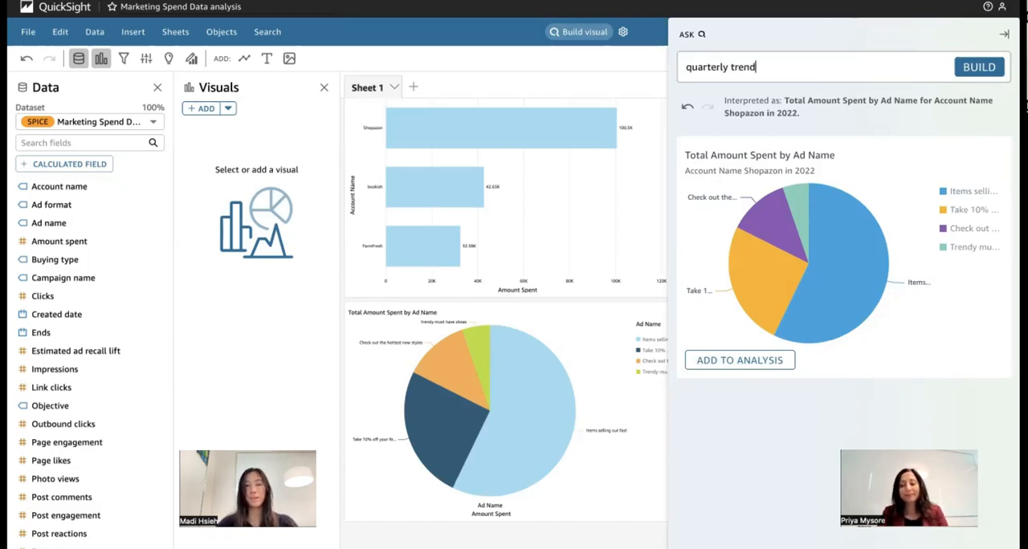
text( of total impression )
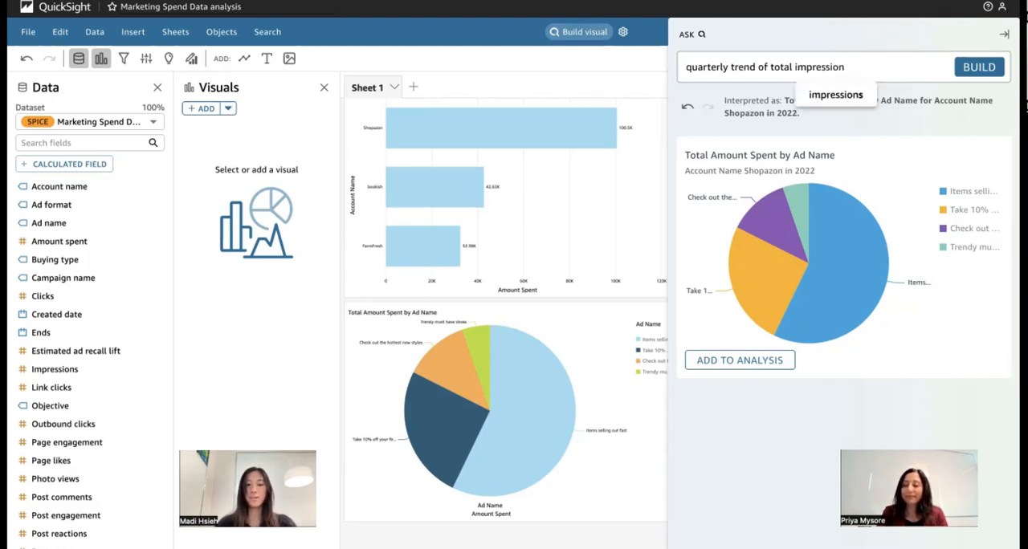
text(s for sh)
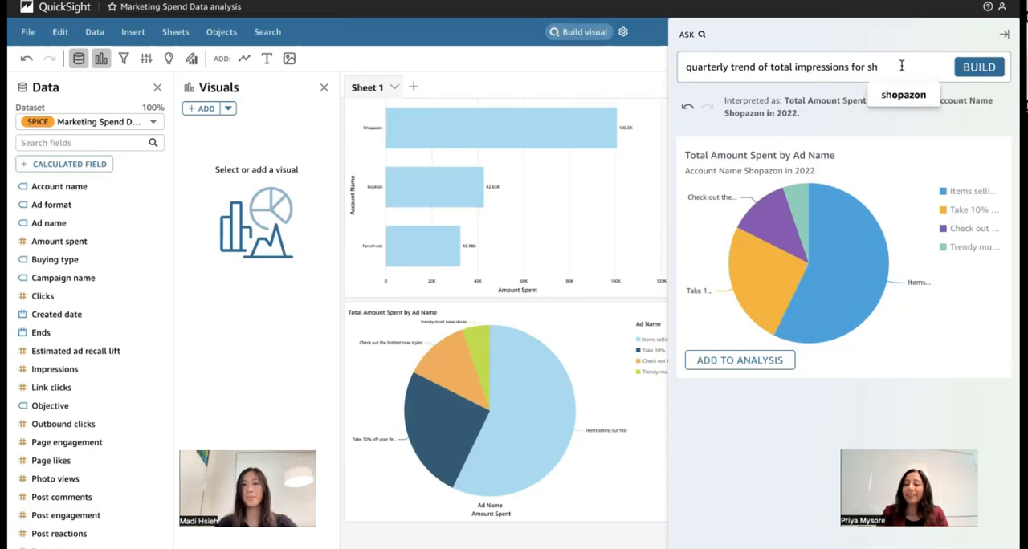
click(907, 100)
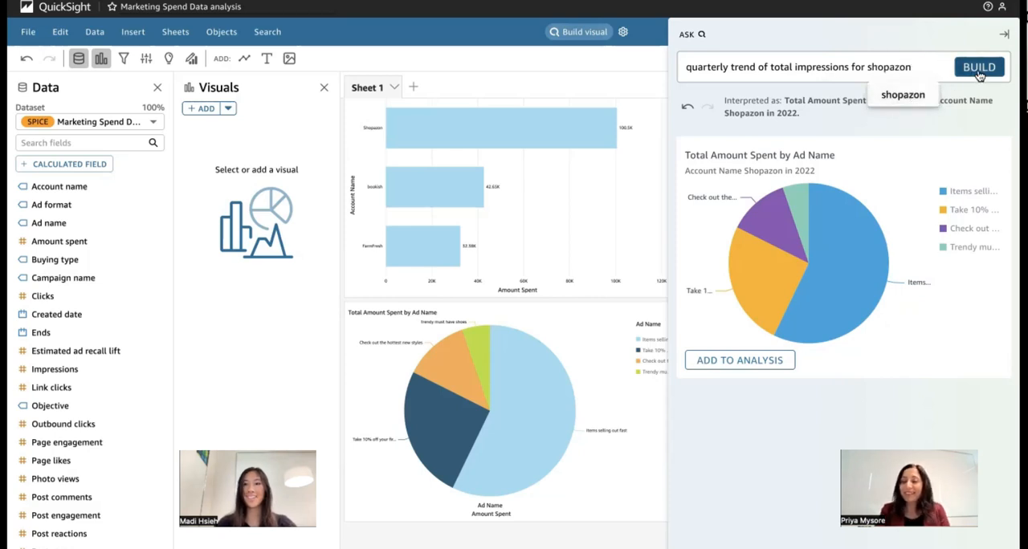
key(Return)
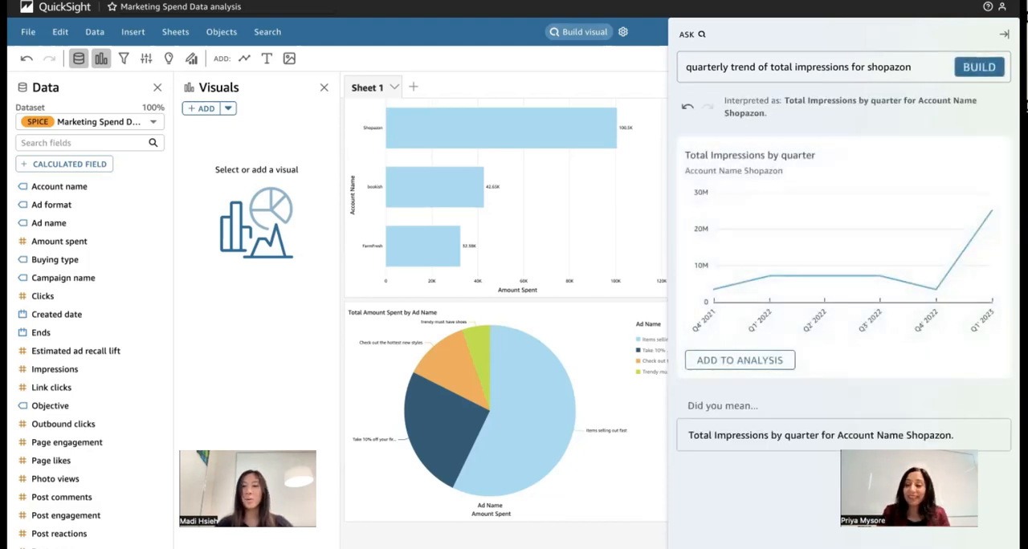
- Add the line chart of total impressions by quarter to the analysis, and close the visual builder
click(745, 364)
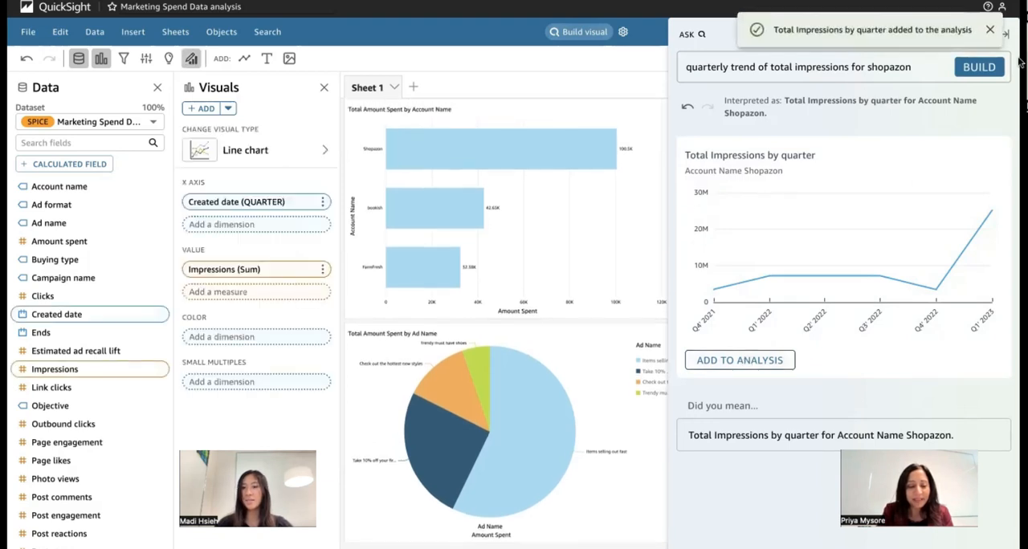
click(1003, 31)
click(1004, 35)
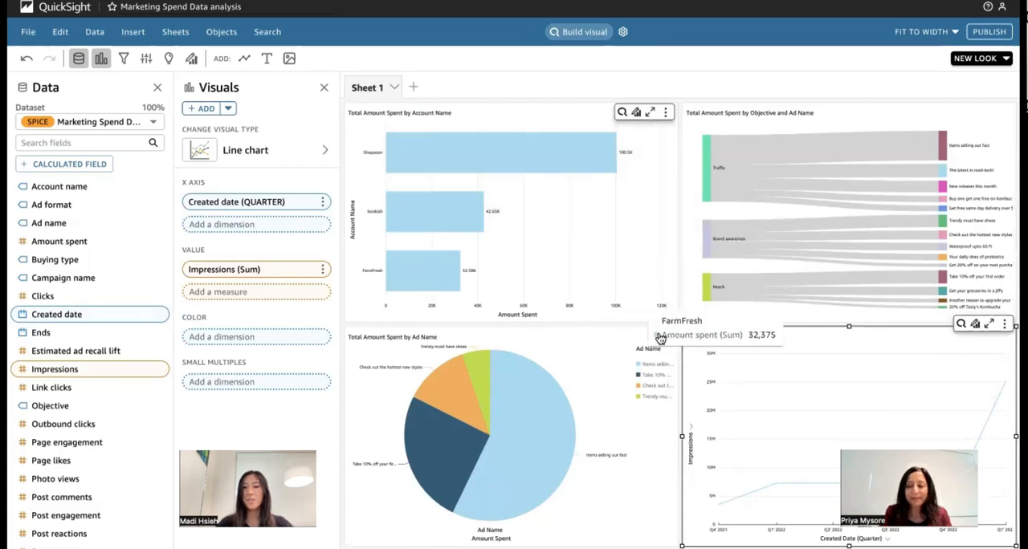
- Deselect the new line chart and hide the visual settings to give the sheet more room
scroll(915, 337, down, 1)
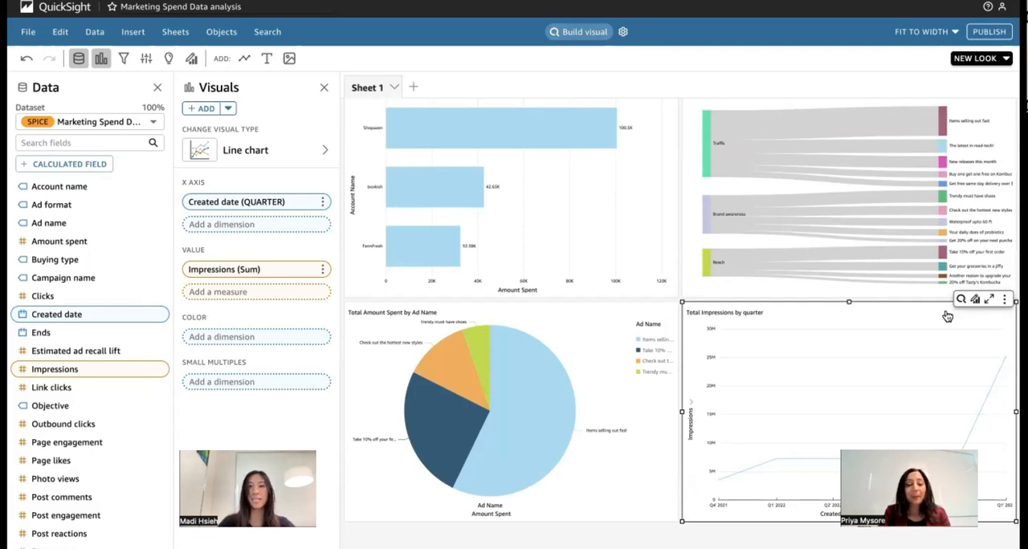
click(726, 543)
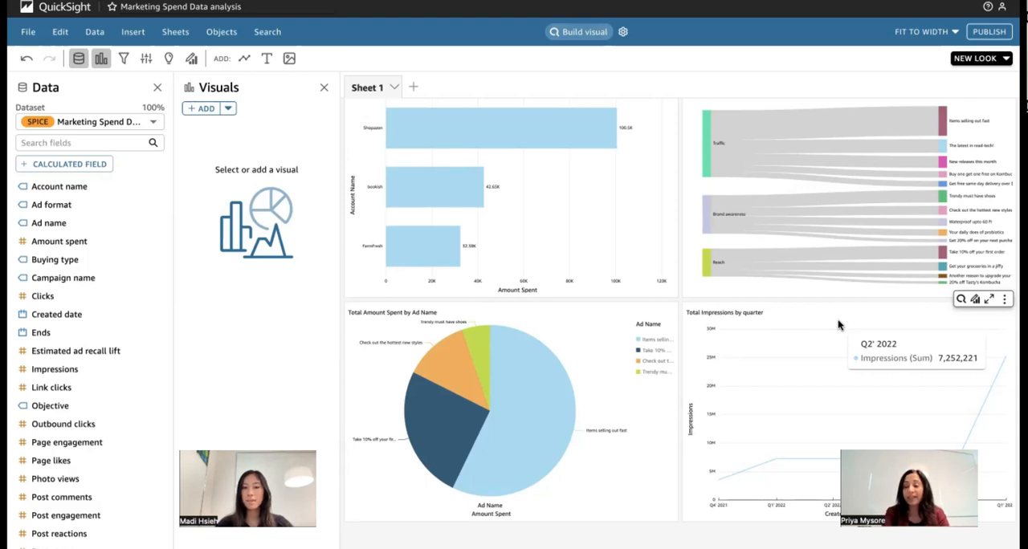
click(324, 86)
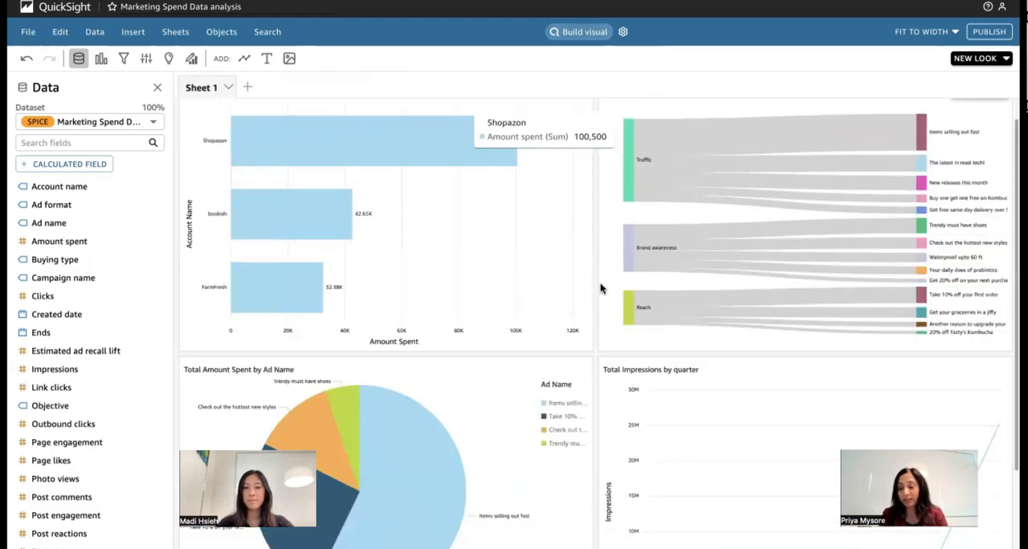
- Edit the Total Impressions by quarter visual with the natural-language request "include ad names", and close the edit dialog
scroll(642, 393, down, 2)
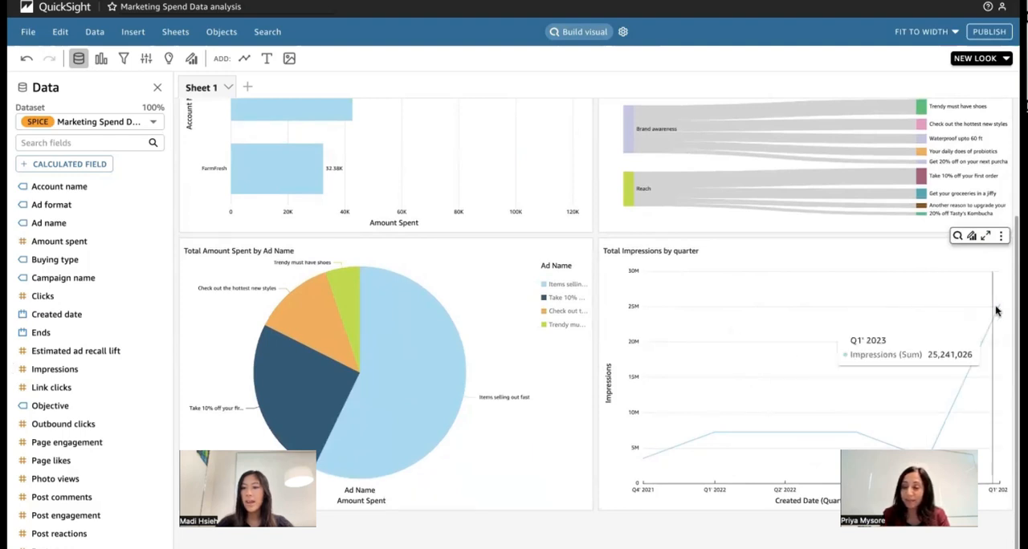
click(956, 238)
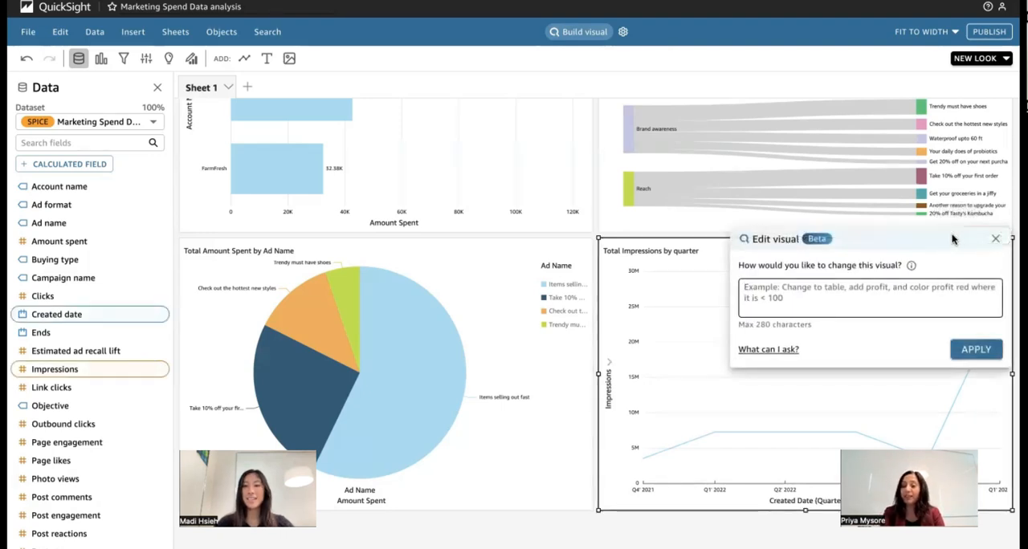
click(835, 290)
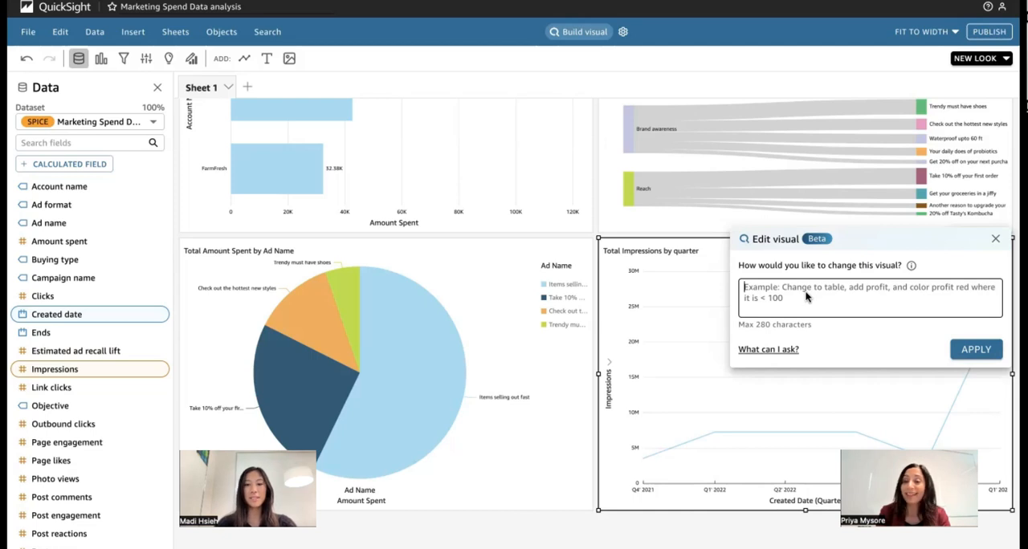
text(inclu)
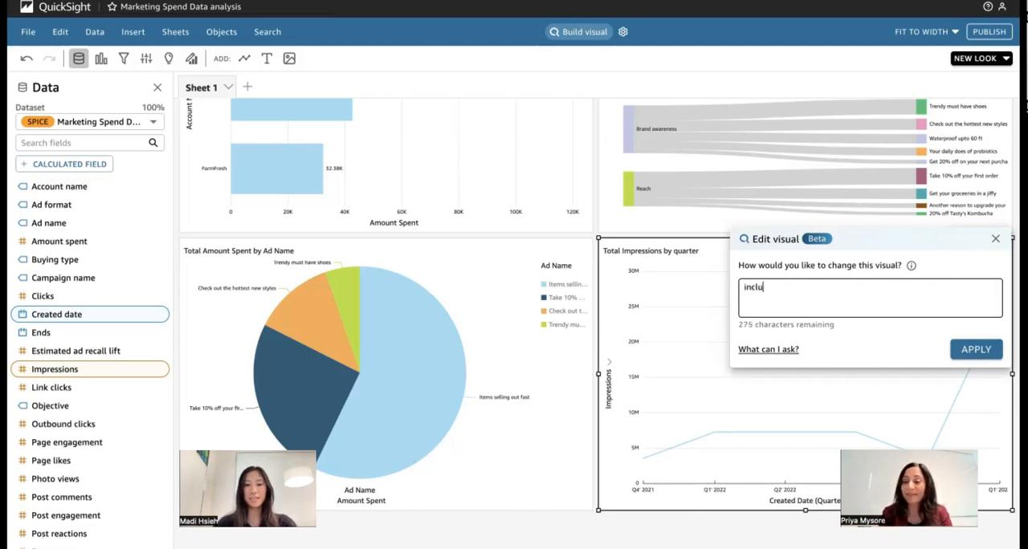
text(de ad names)
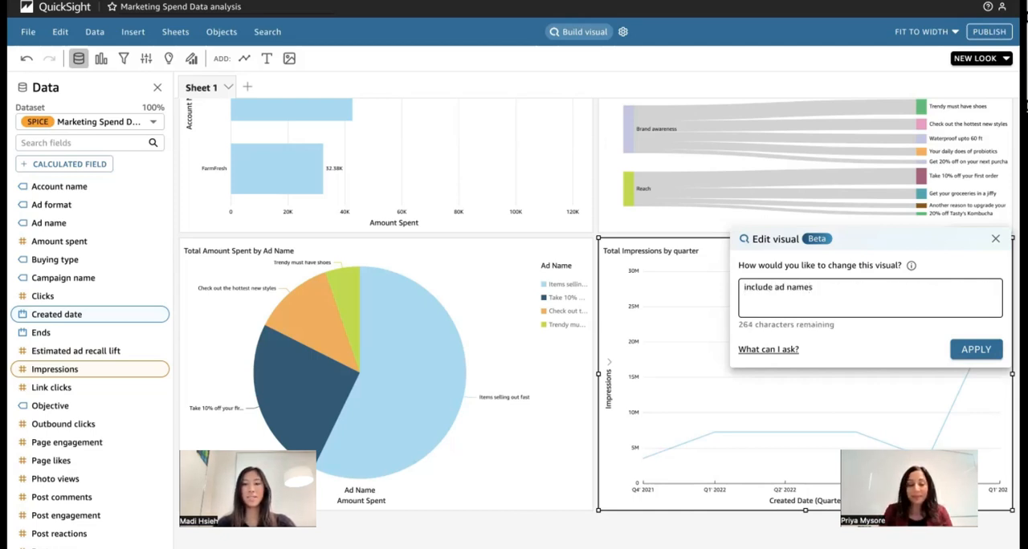
key(Return)
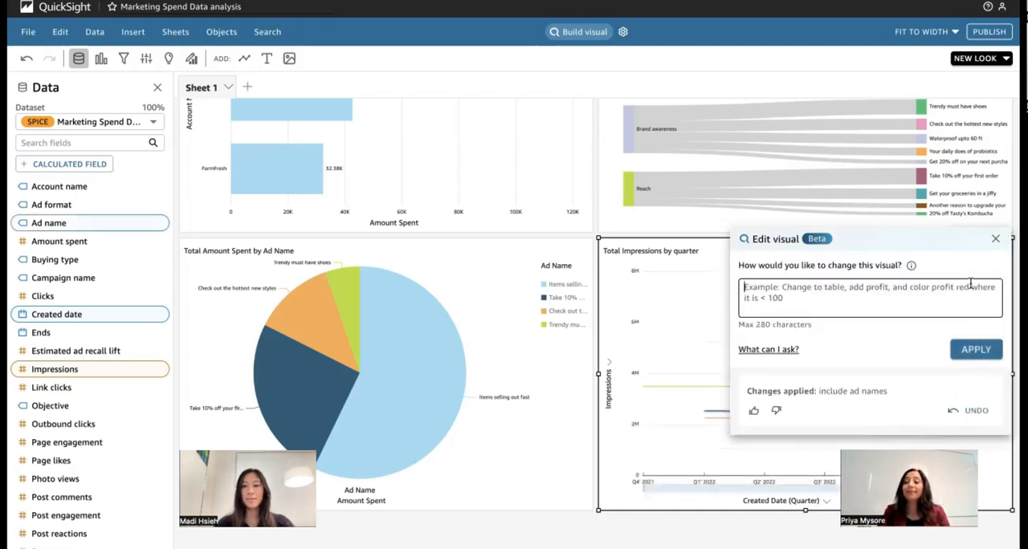
click(995, 238)
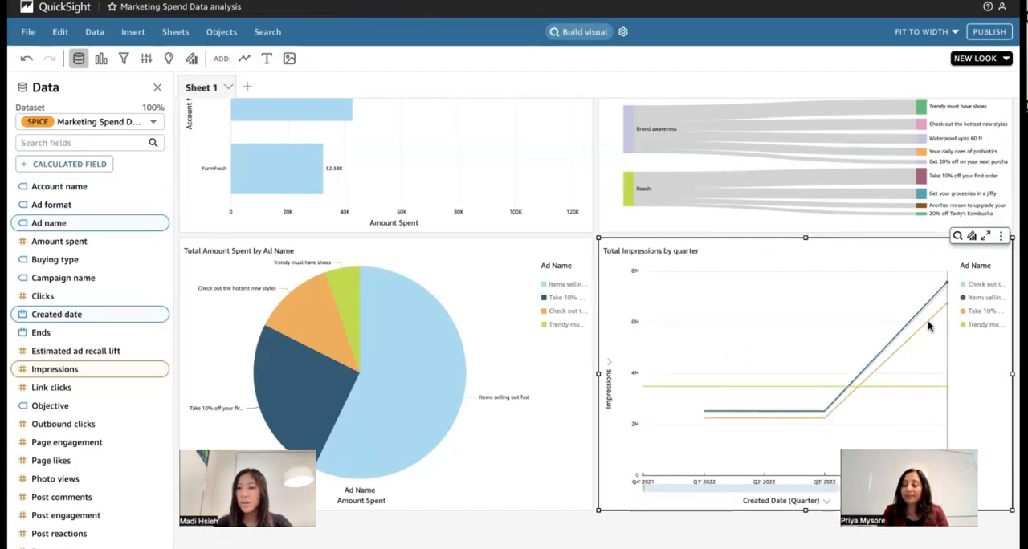
- Compare the ads' quarterly impressions in the line chart with their spend in the pie chart, and show the analysis parameters
mouse_move(933, 321)
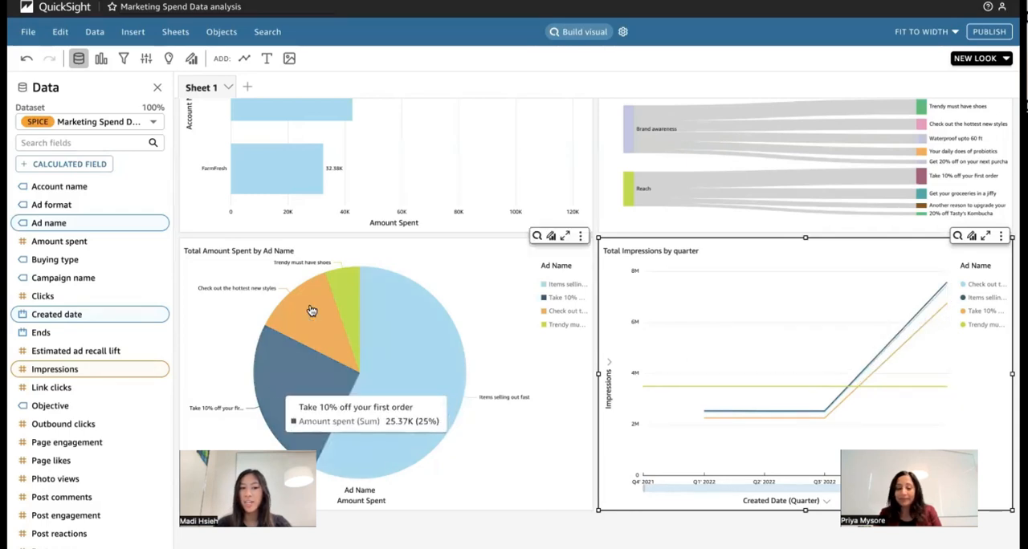
mouse_move(304, 294)
mouse_move(945, 289)
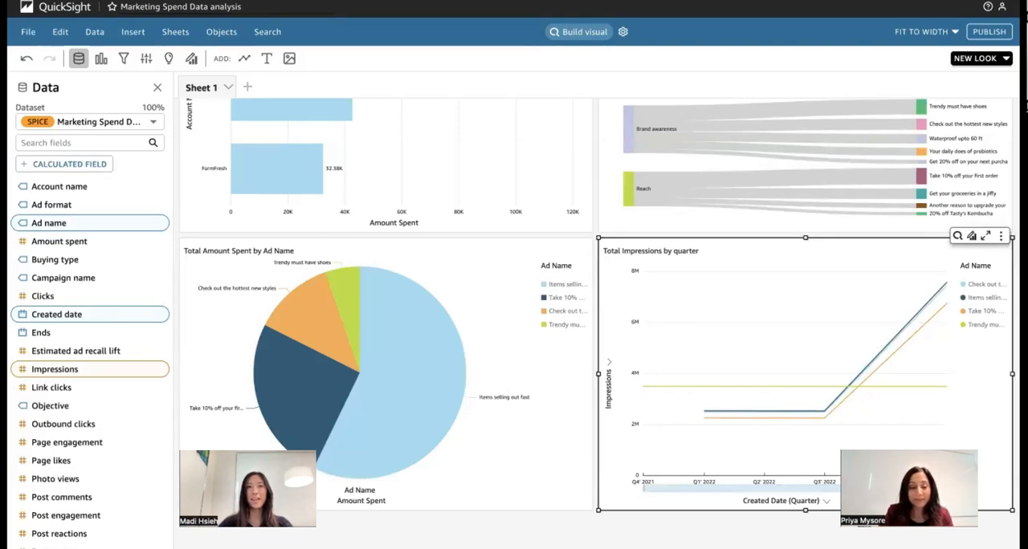
click(573, 523)
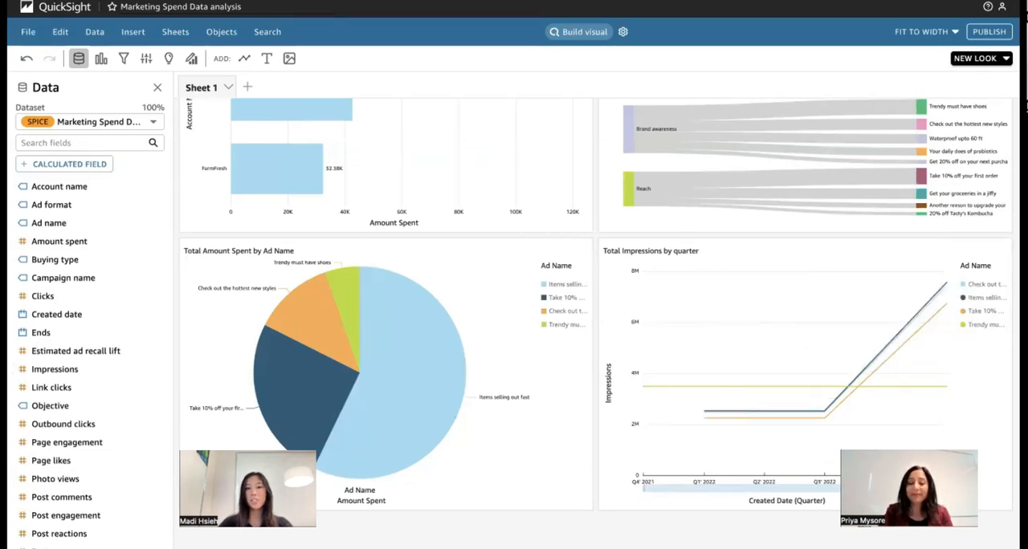
click(145, 58)
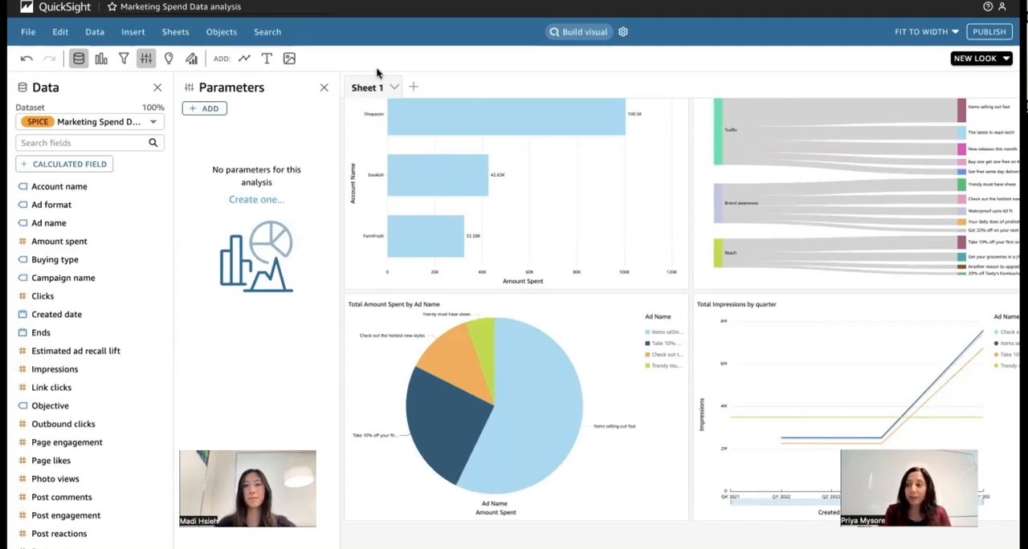
- Extend the impressions question with "for new product promotion", rebuild the visual and add it to the analysis
click(586, 33)
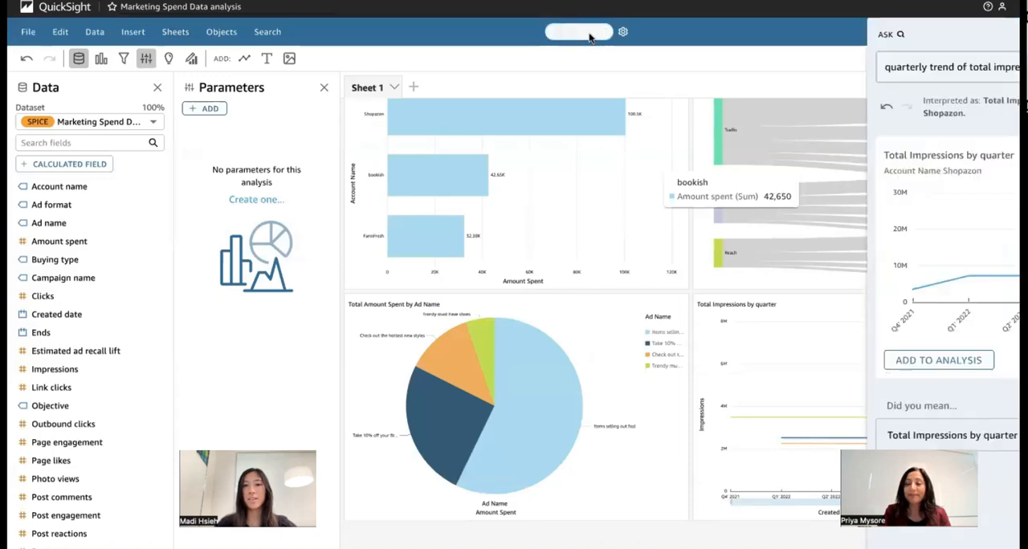
click(924, 67)
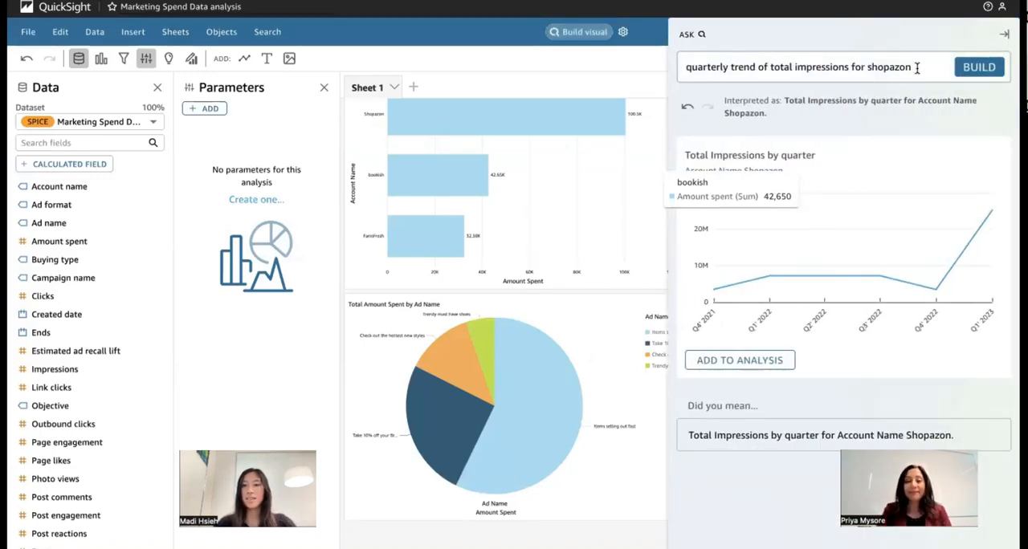
text(for new pro)
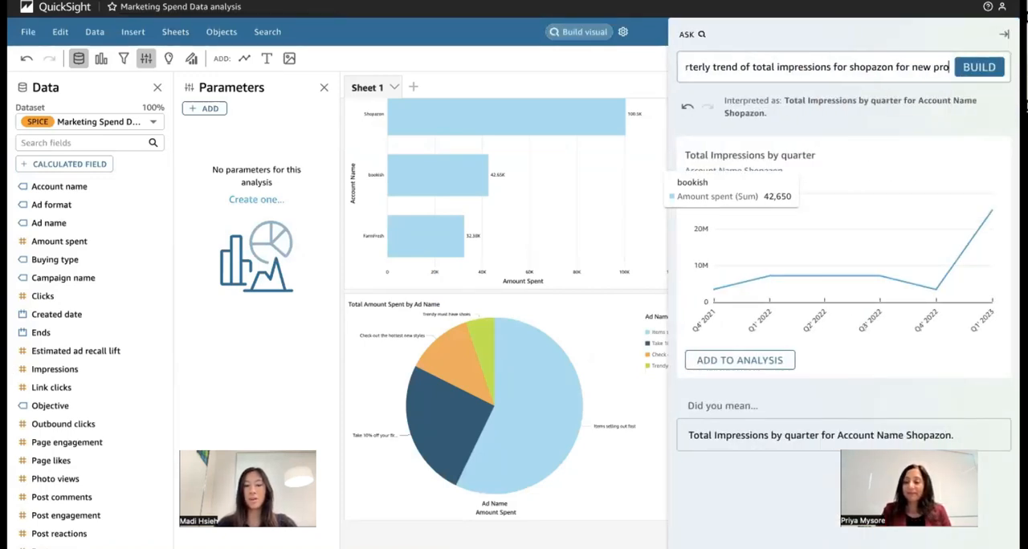
text(duct promoti)
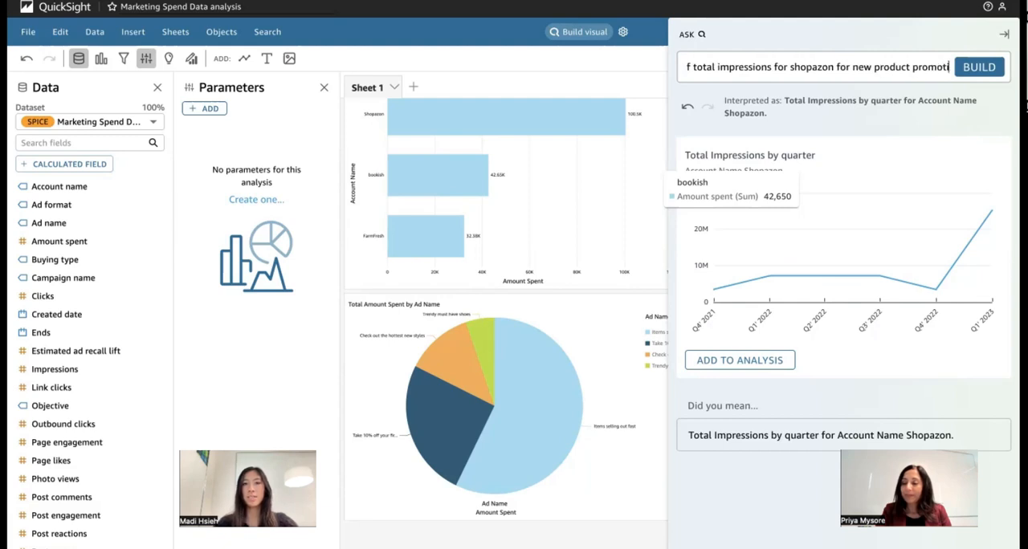
text(on)
key(Return)
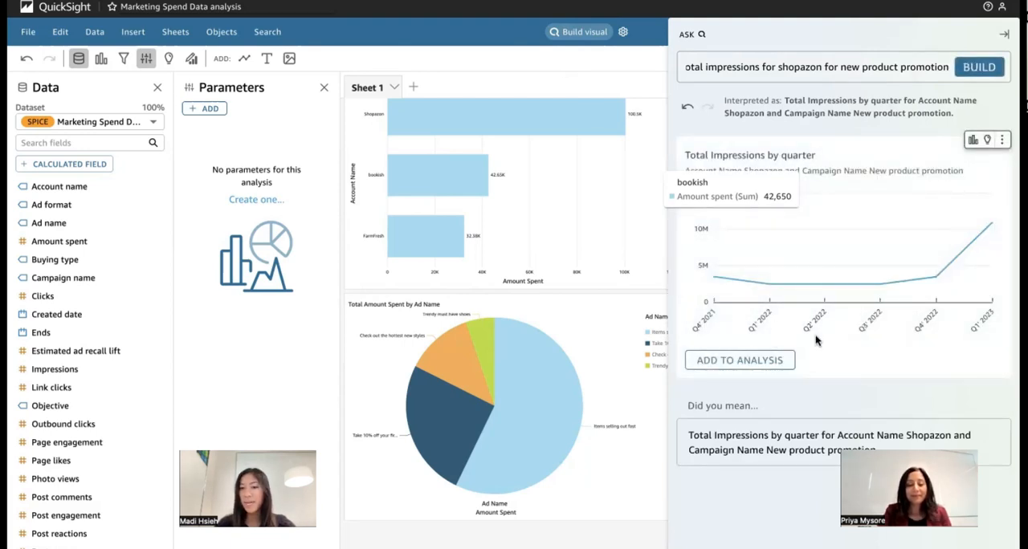
click(746, 360)
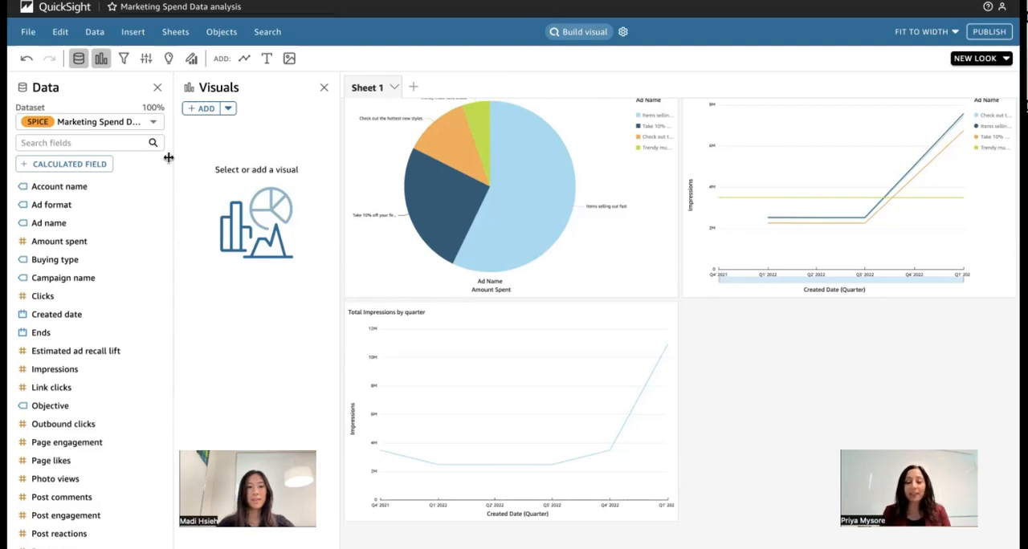
- Start a calculated field, build its expression from the prompt "qoq % change in impressions by created date" and insert it into the editor
click(92, 165)
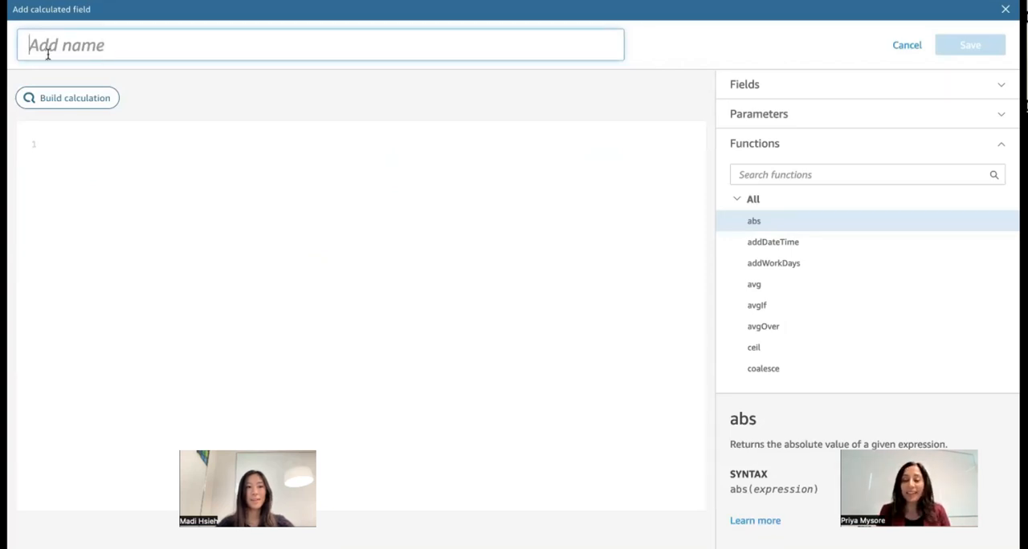
click(52, 97)
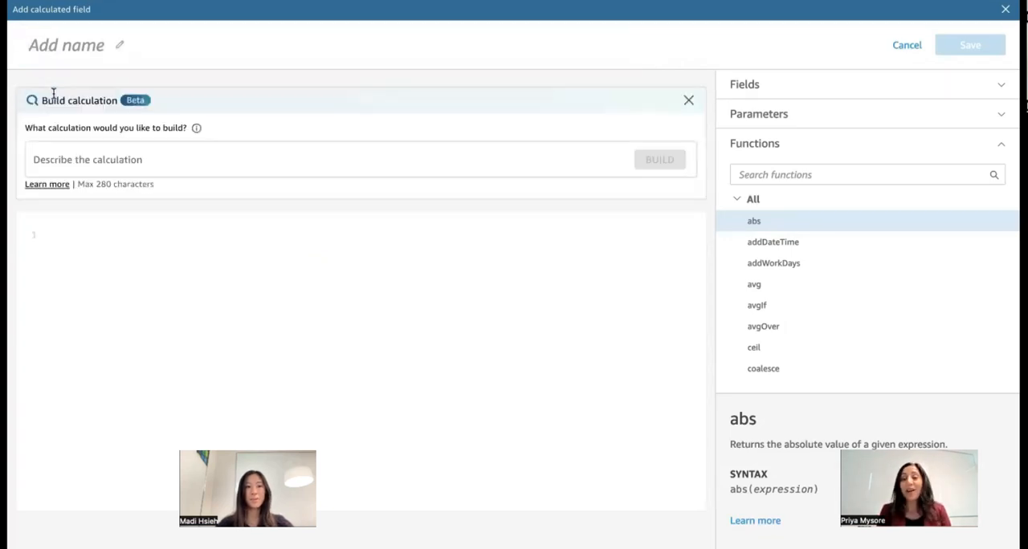
click(95, 160)
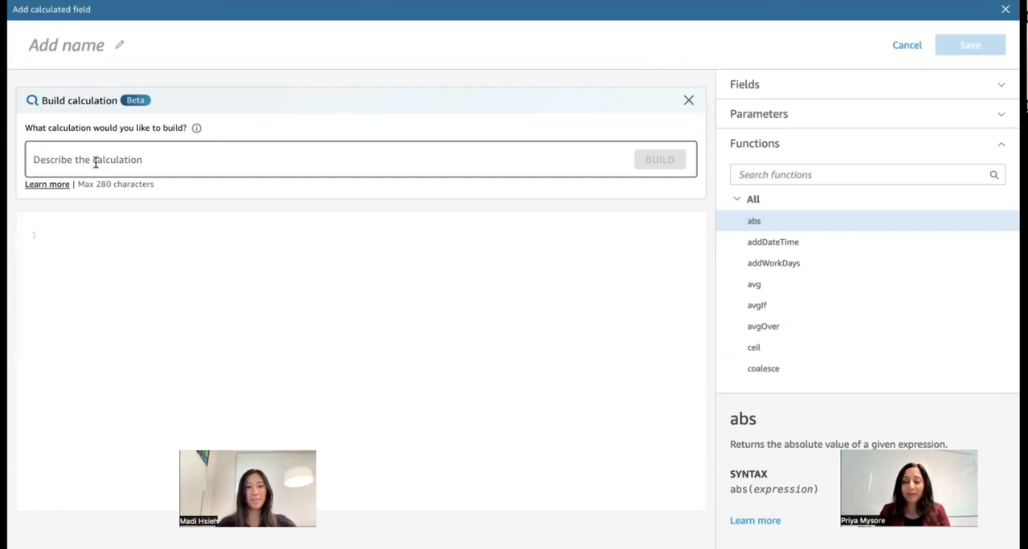
text(qoq)
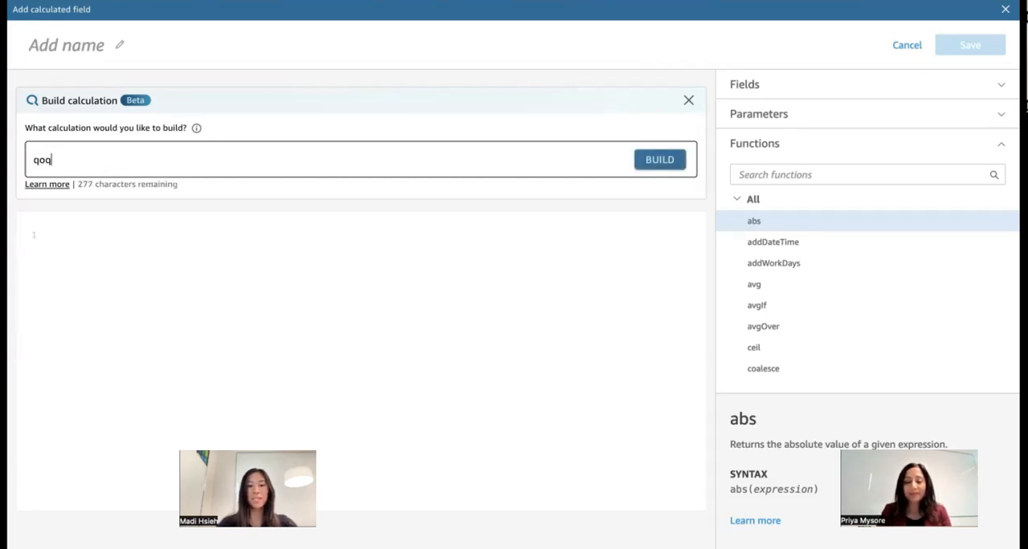
text( % chan)
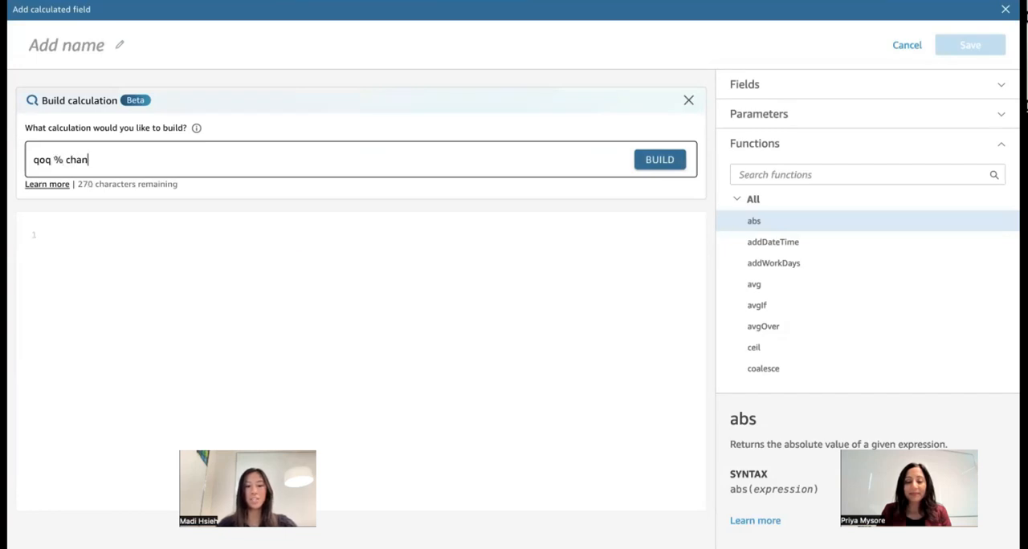
text(ge in )
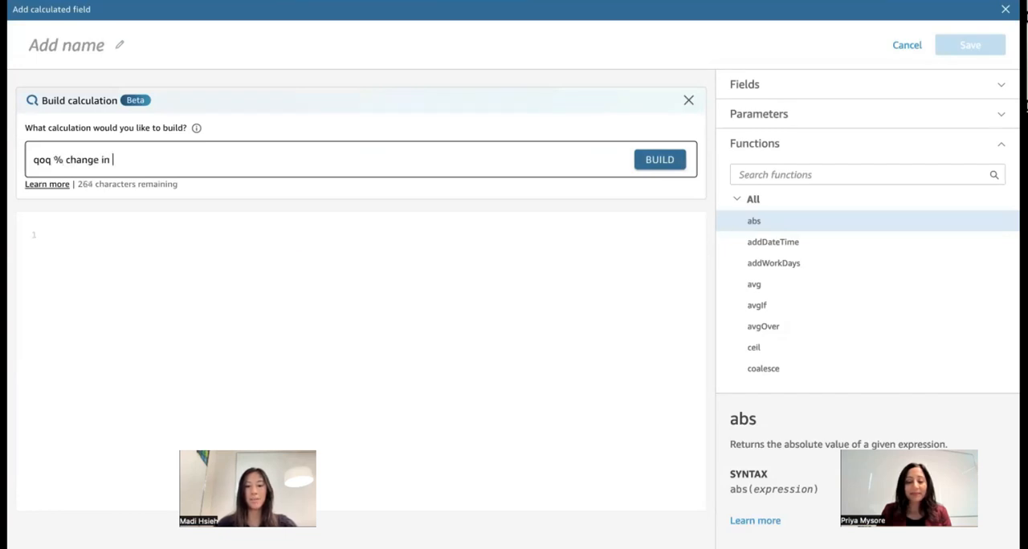
text(impressions)
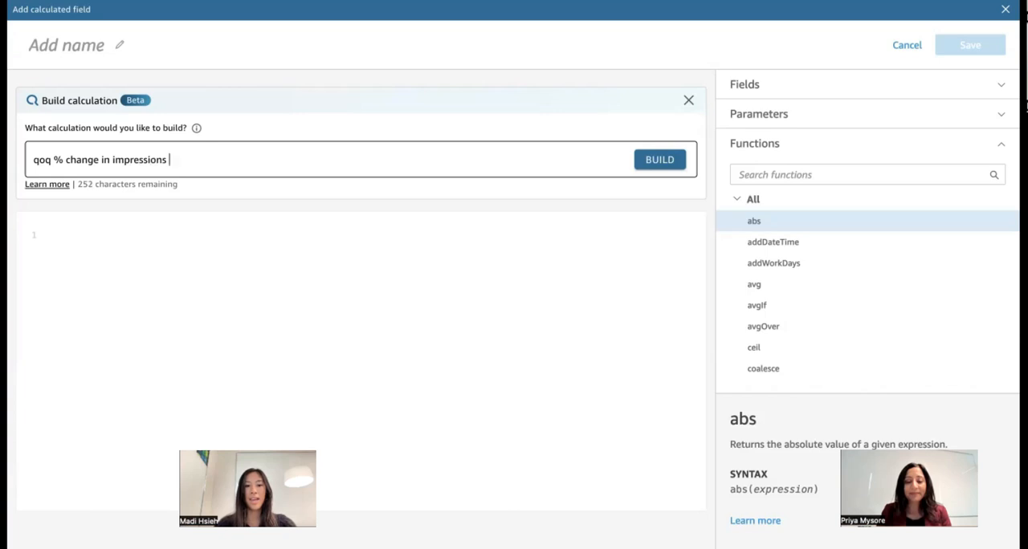
text( by)
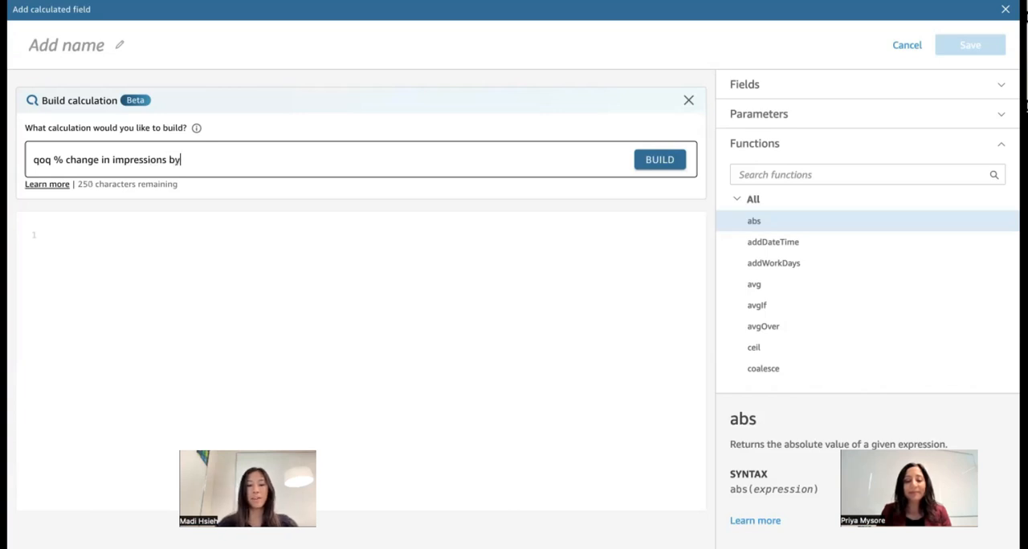
text( created date)
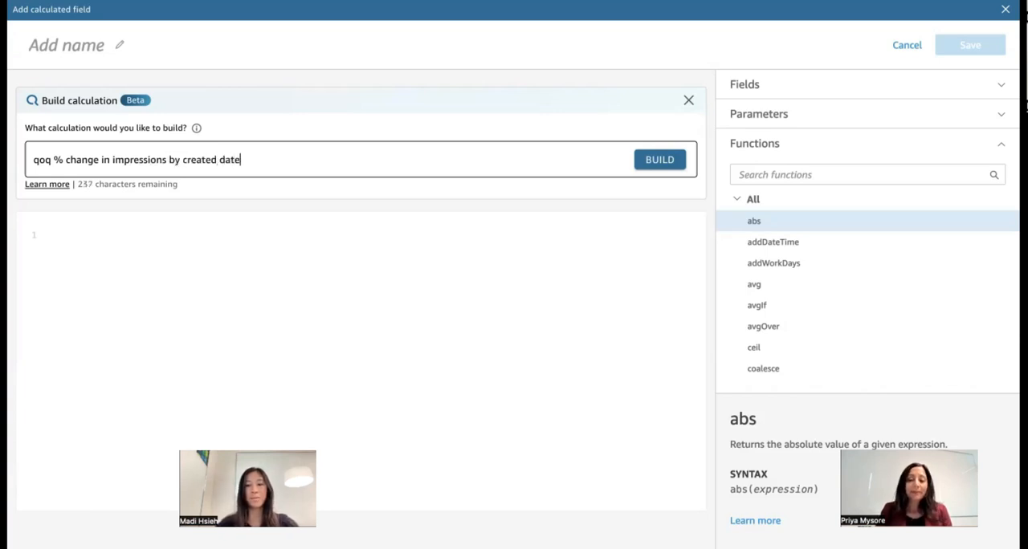
key(Return)
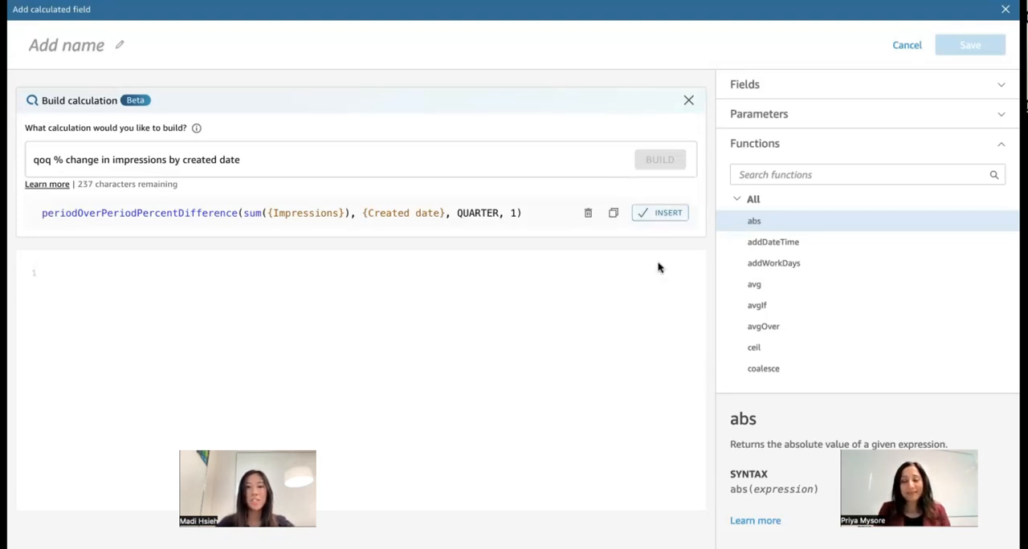
click(655, 215)
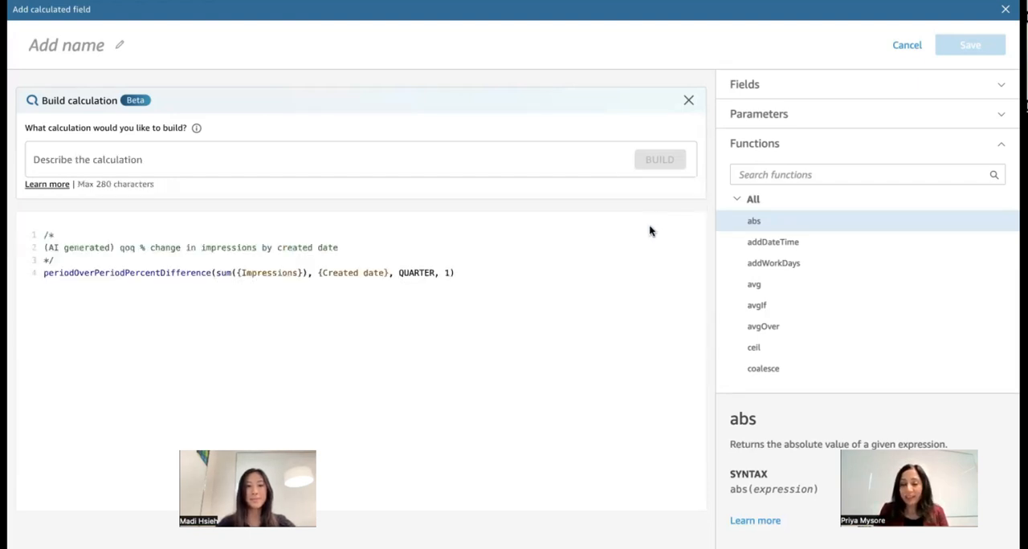
- Name the calculated field "QoQ% change in impressions" and save it
click(103, 40)
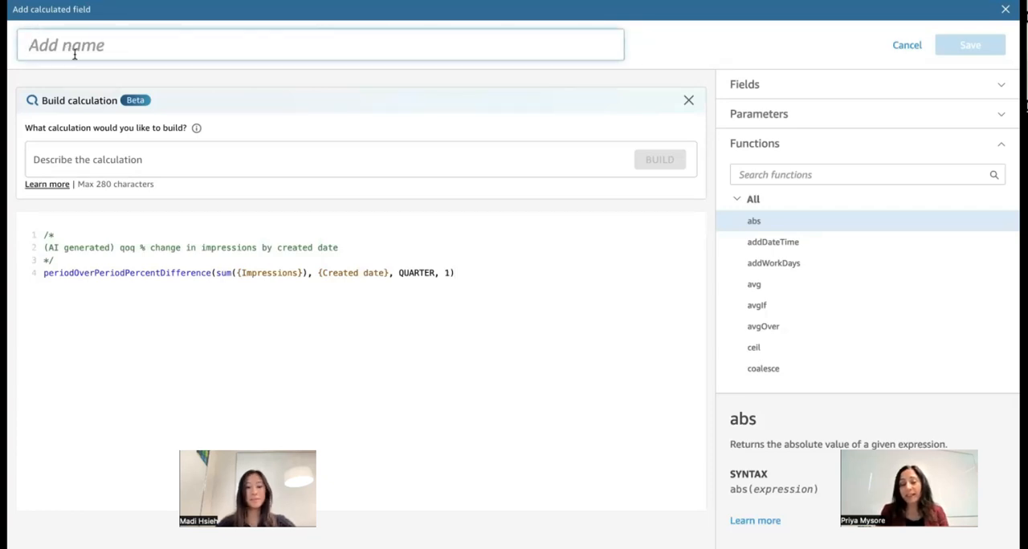
text(Q)
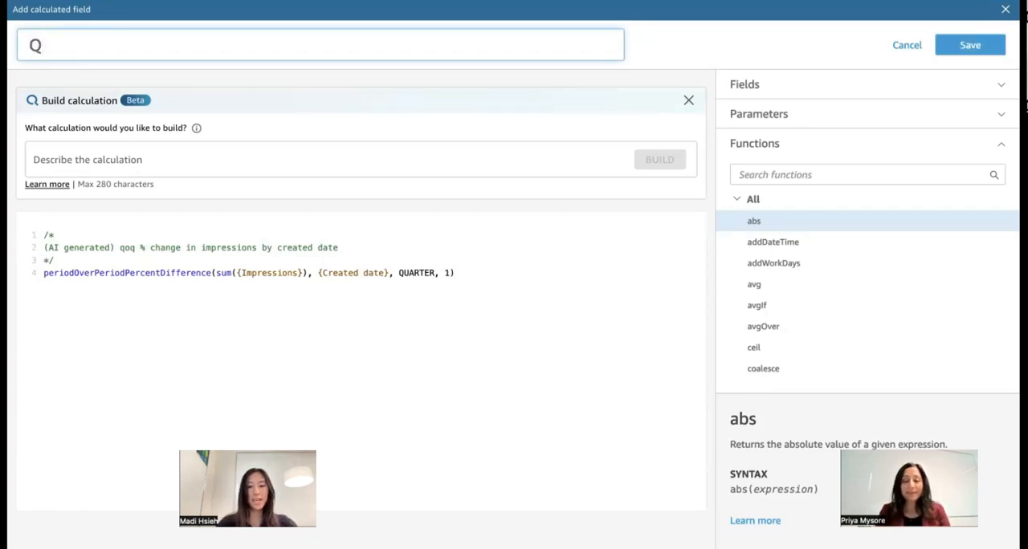
text(oQ%)
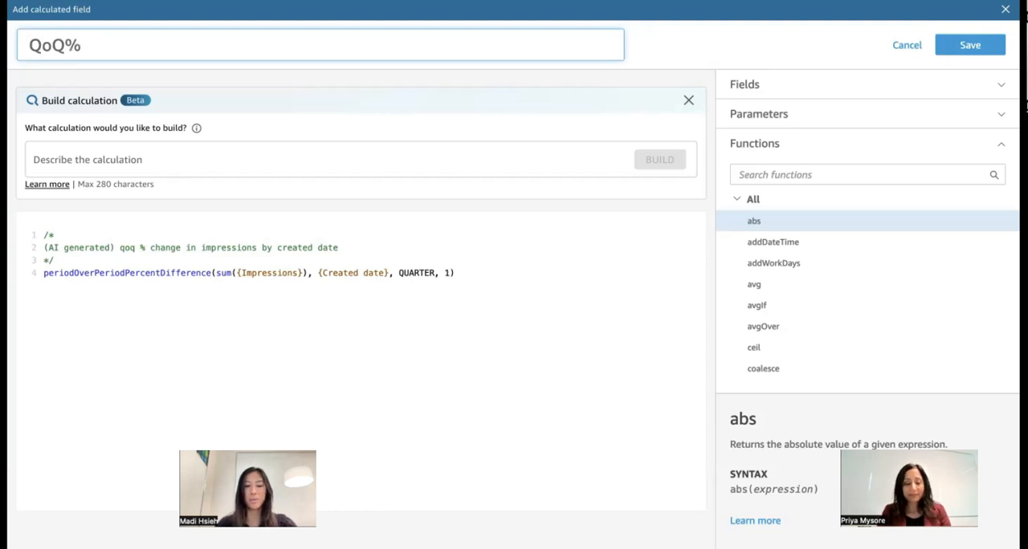
text( change)
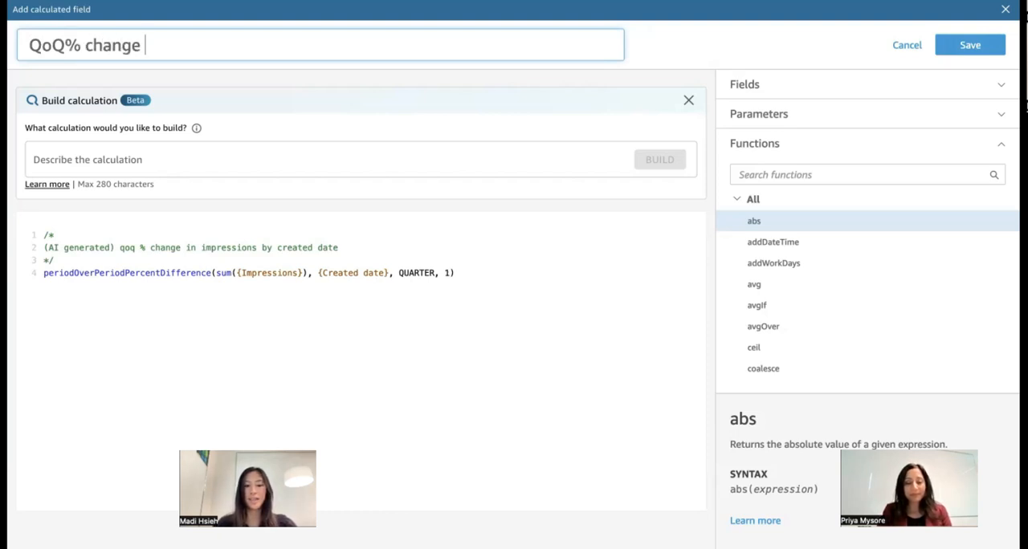
text( in impressions)
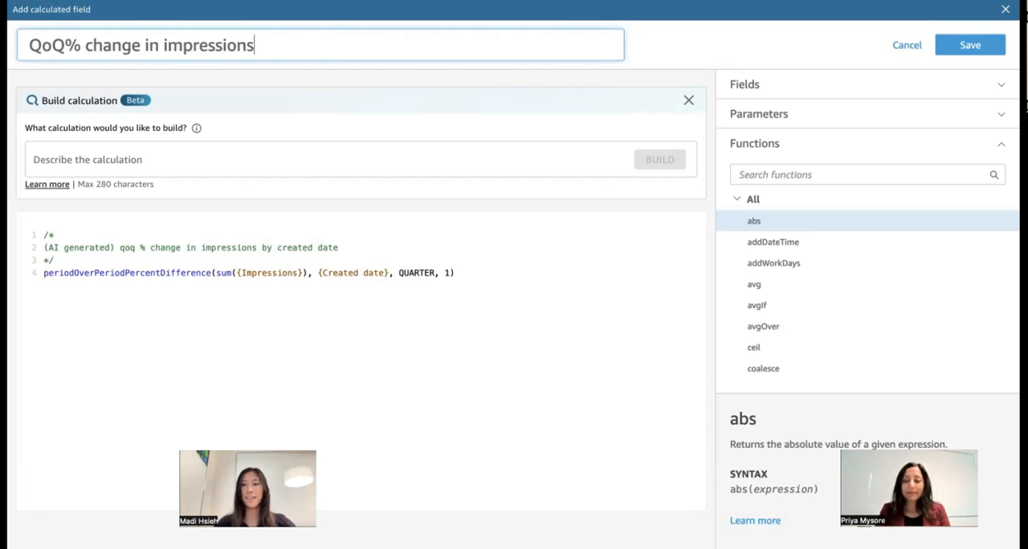
click(969, 47)
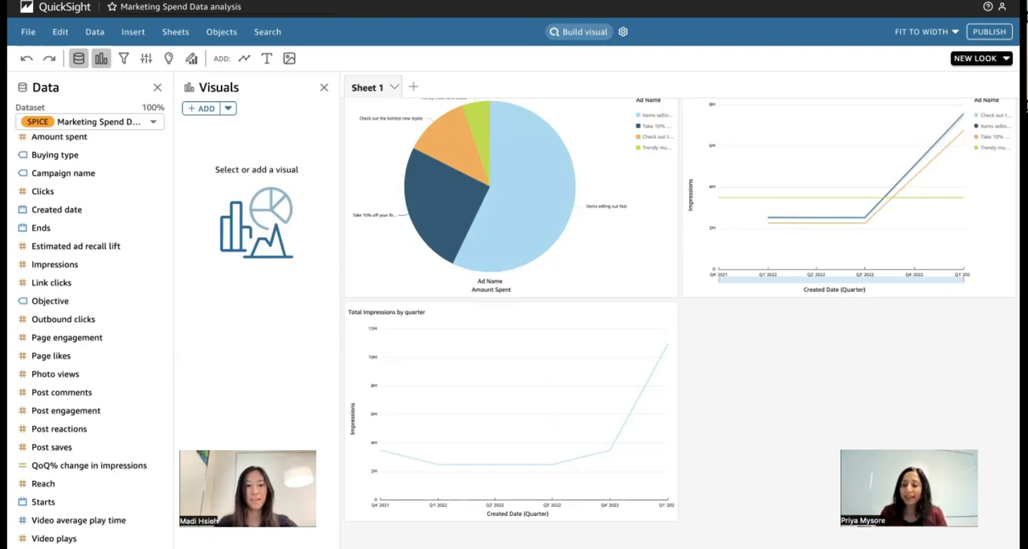
- Replace Impressions with QoQ% change in impressions in the lower line chart, convert it to a vertical bar chart by natural-language request, and deselect it
click(351, 357)
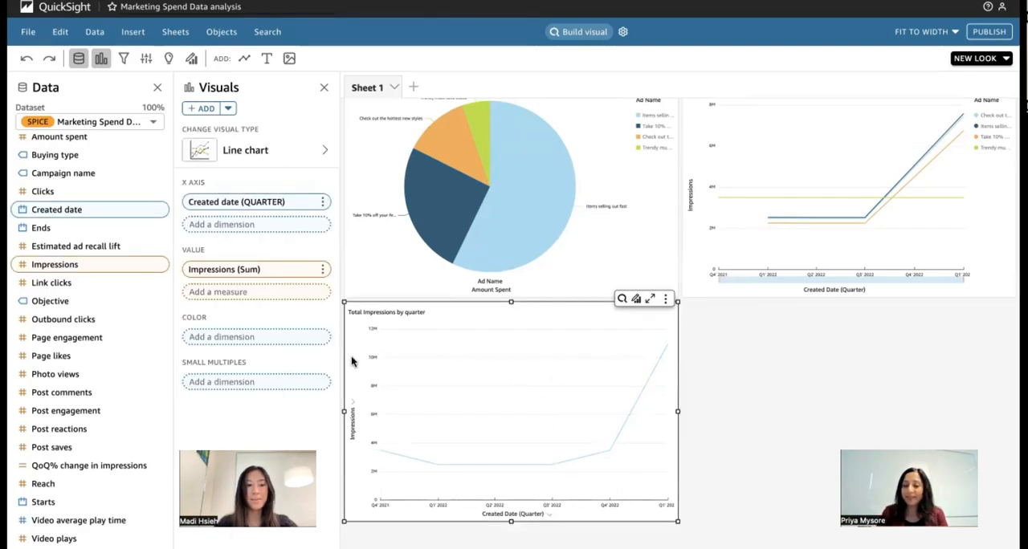
drag(76, 467, 243, 272)
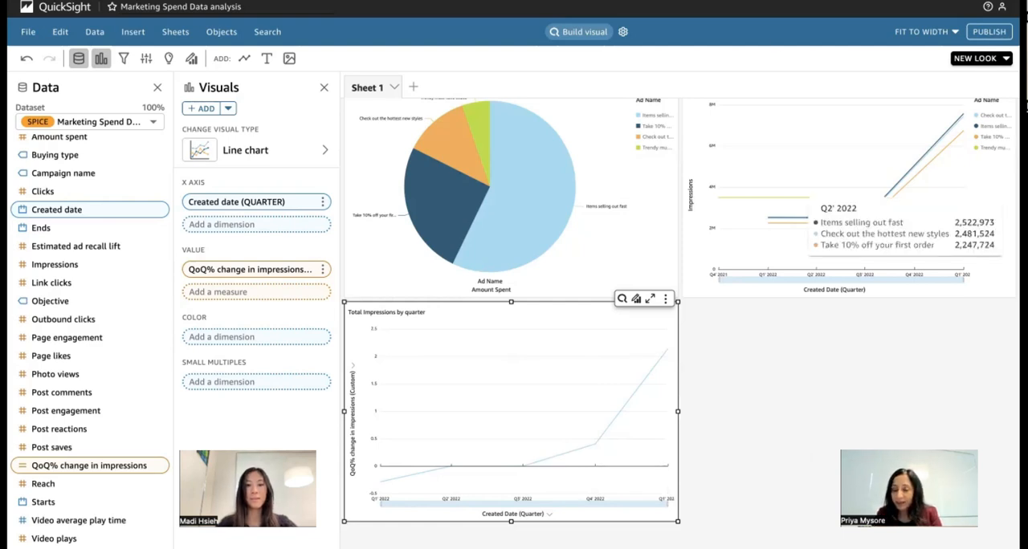
click(621, 299)
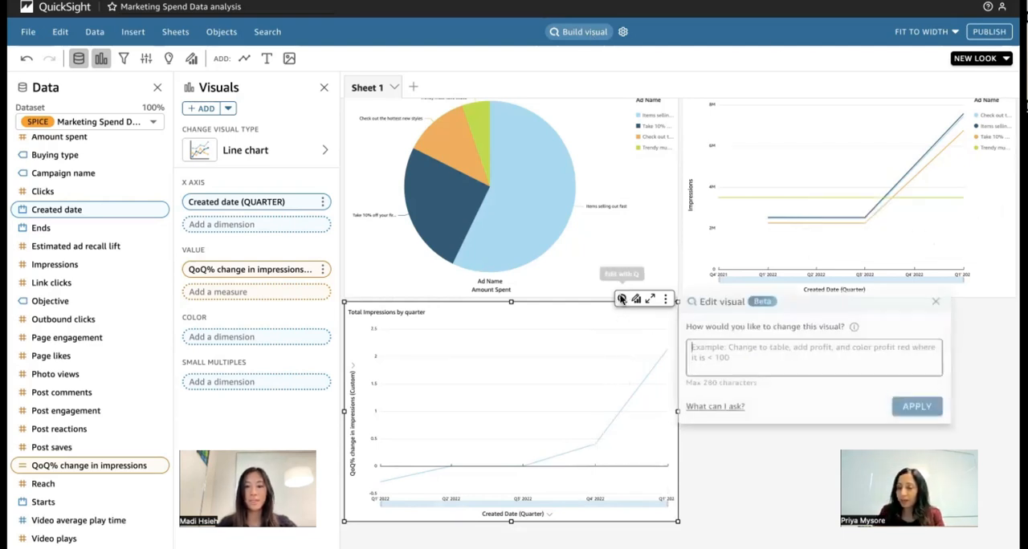
click(715, 359)
text(change t)
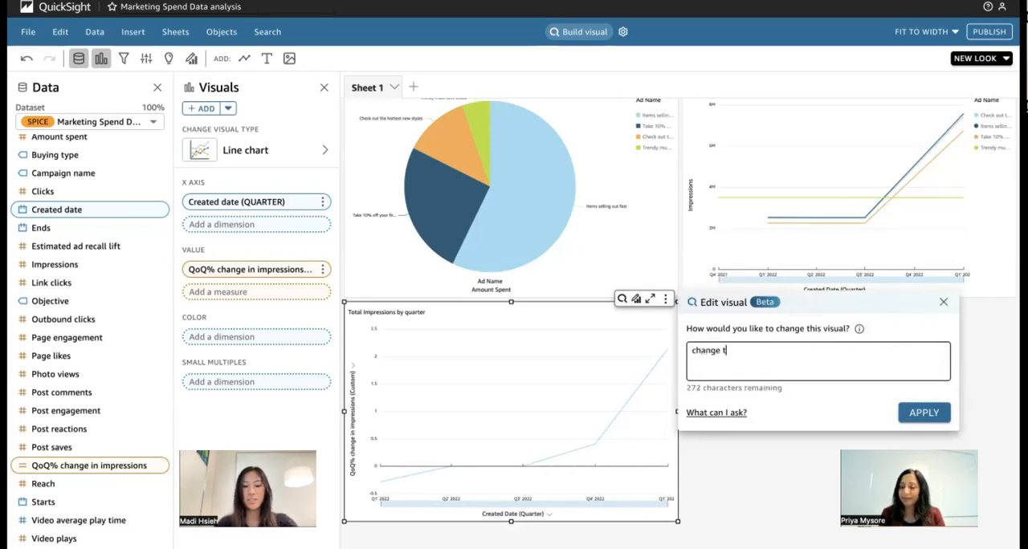
text(o a vertical bar chart)
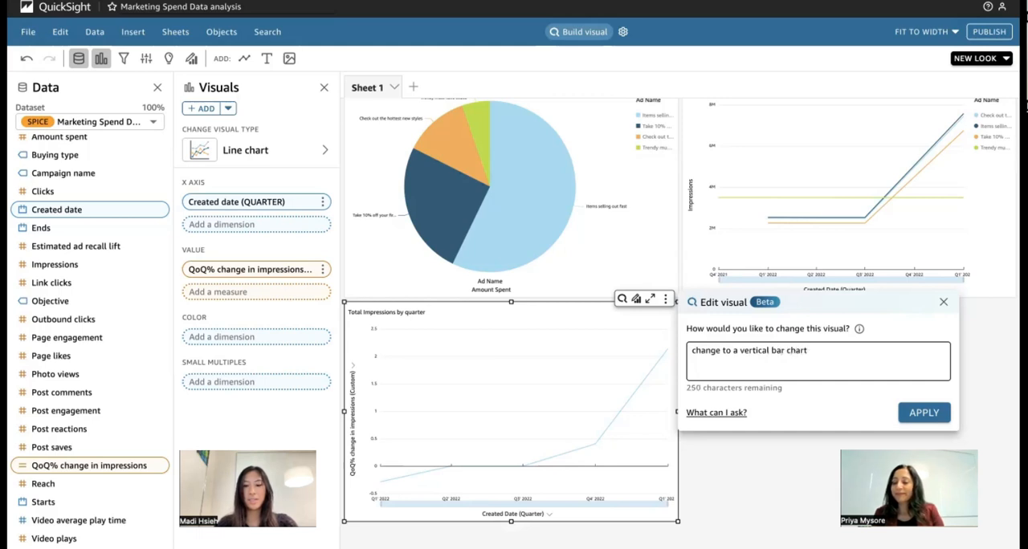
key(Return)
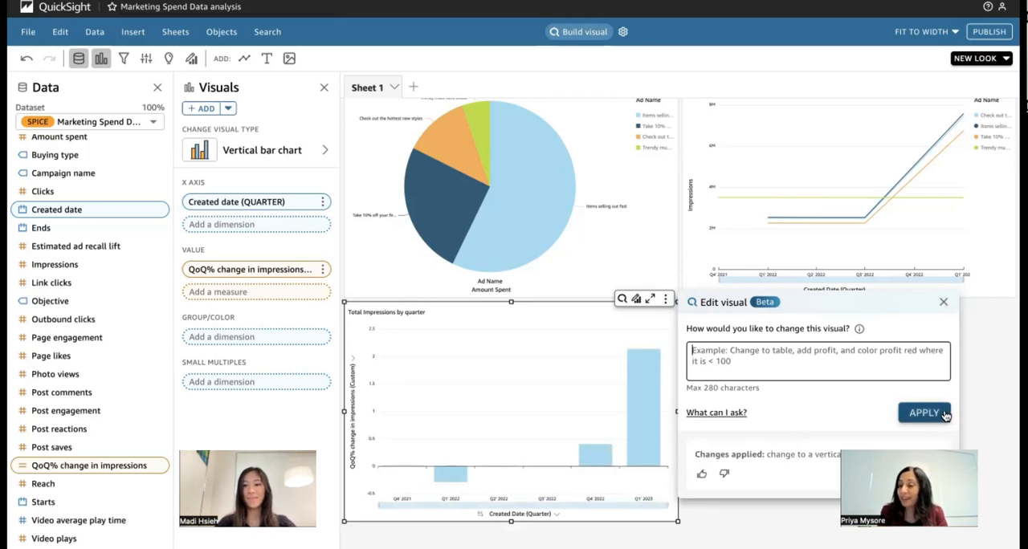
click(943, 303)
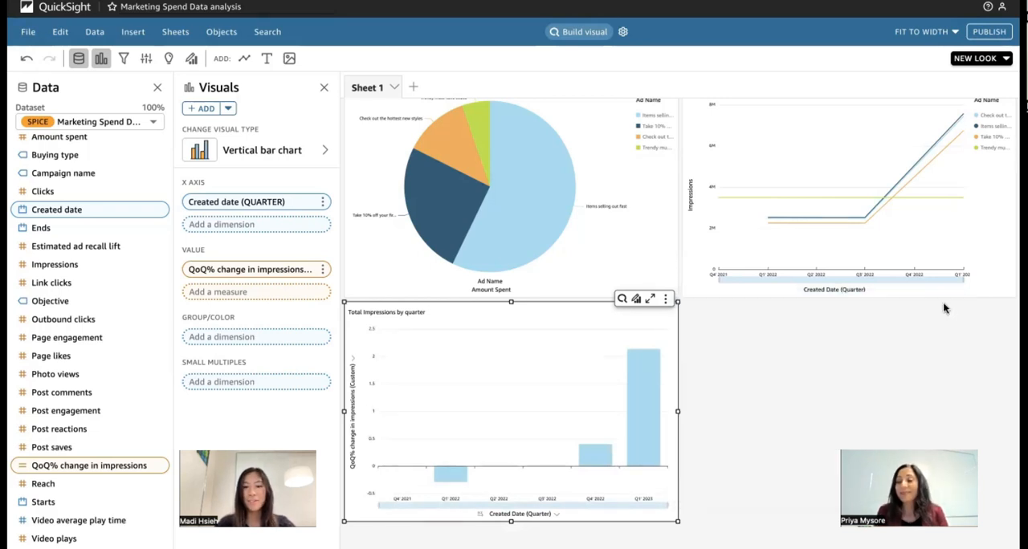
click(791, 440)
click(536, 311)
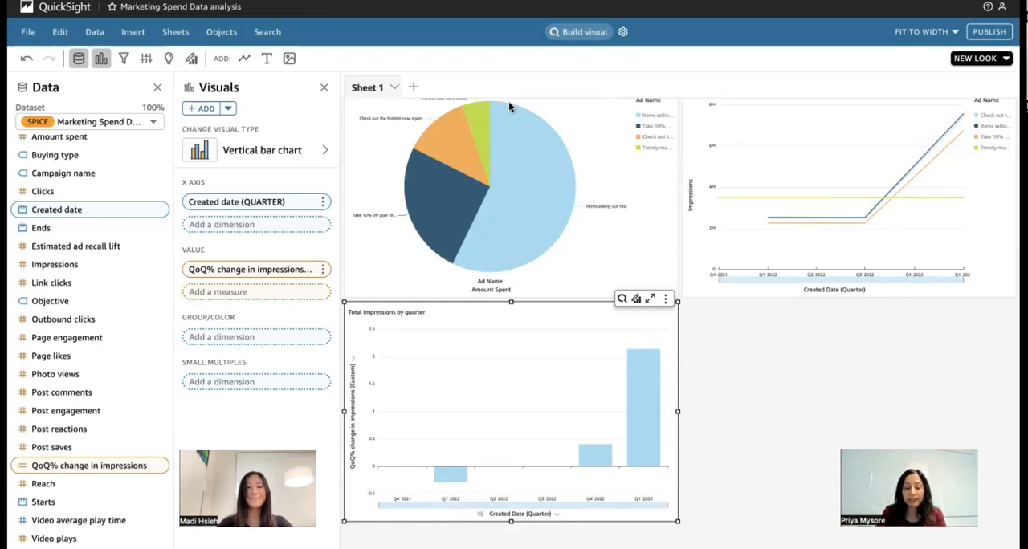
click(759, 418)
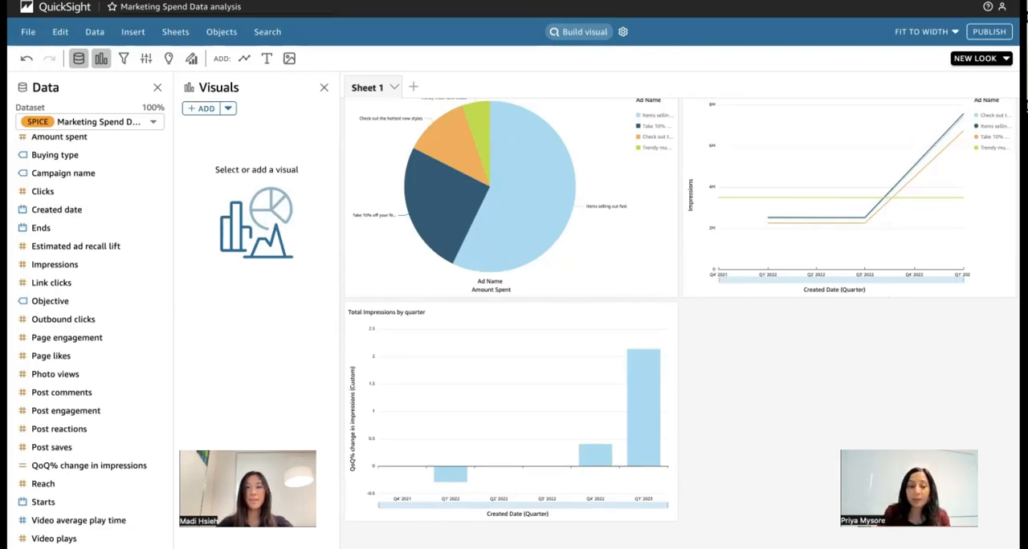
- Build a visual from the question "show me post performance metrics by ad name for shopazon" and add it to the analysis
double_click(776, 64)
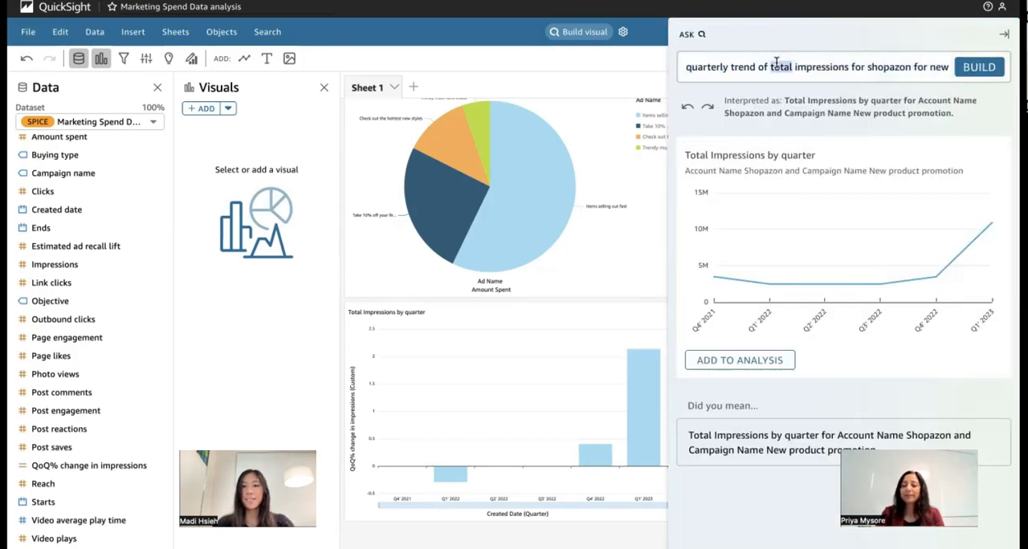
click(776, 65)
text(show)
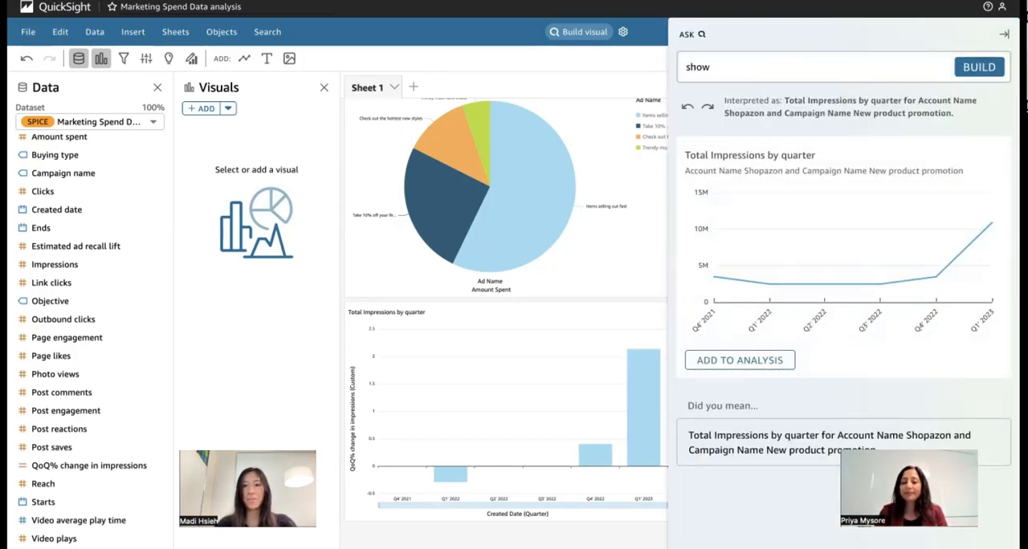
text( me post pe)
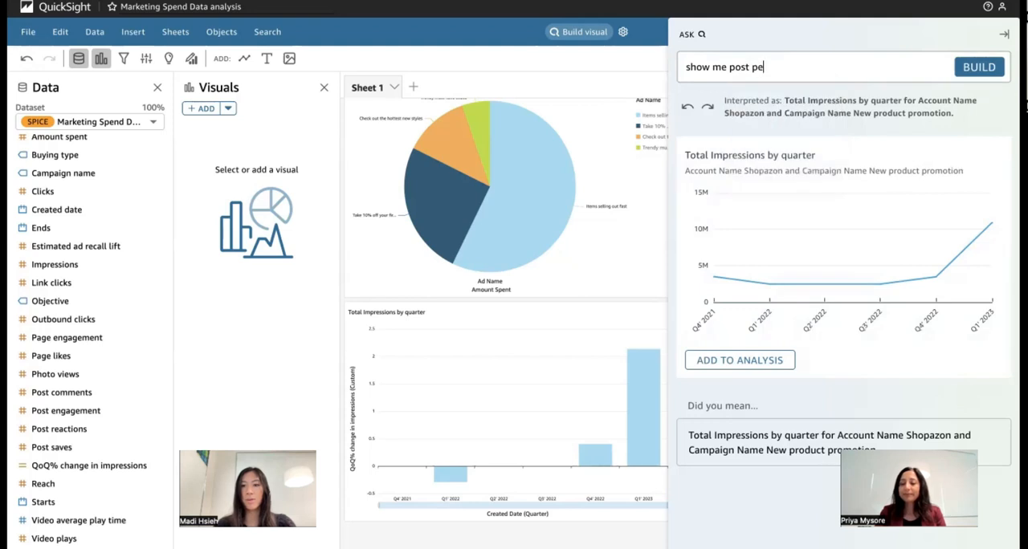
text(rformance metr)
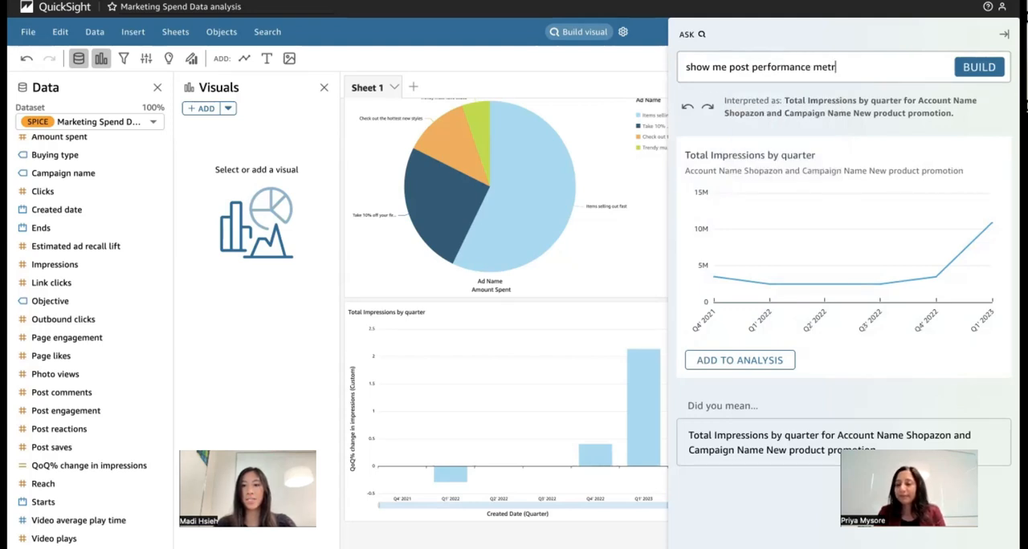
text(ics by a)
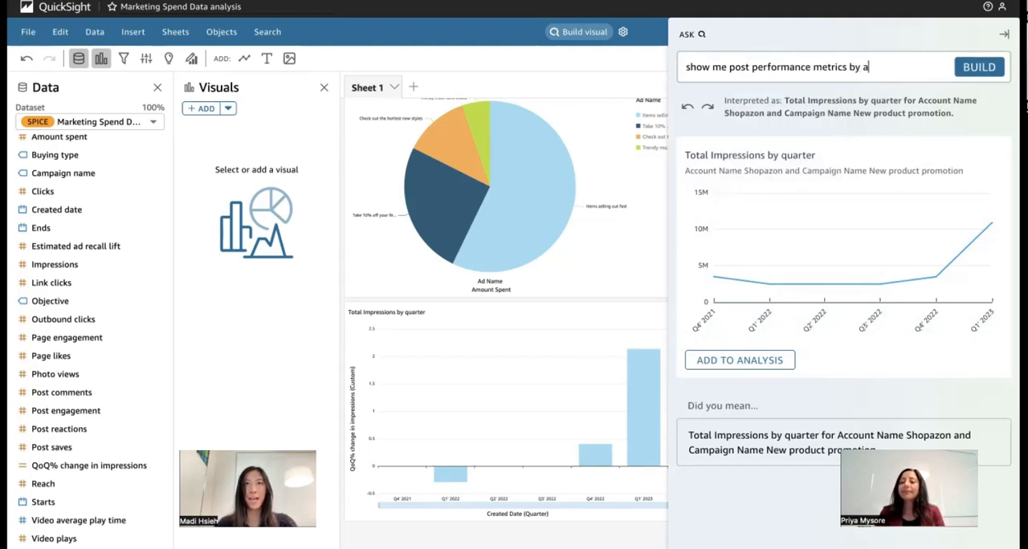
text(d name for s)
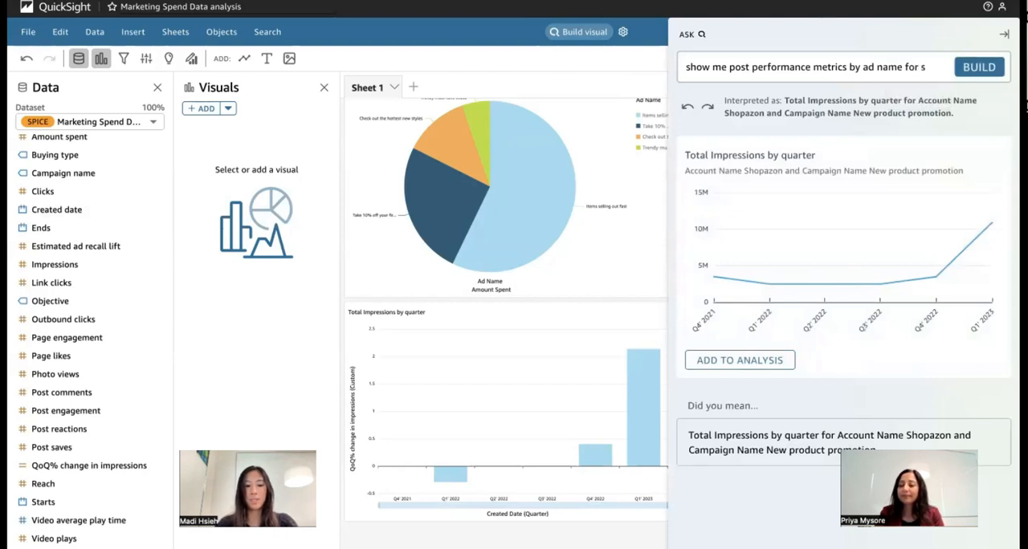
text(hopazon)
key(Return)
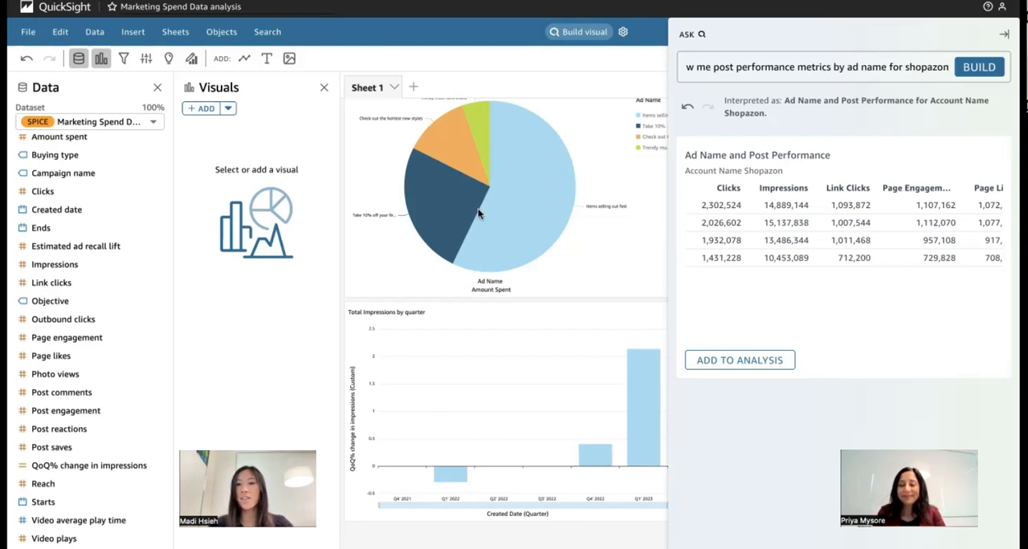
scroll(815, 203, right, 10)
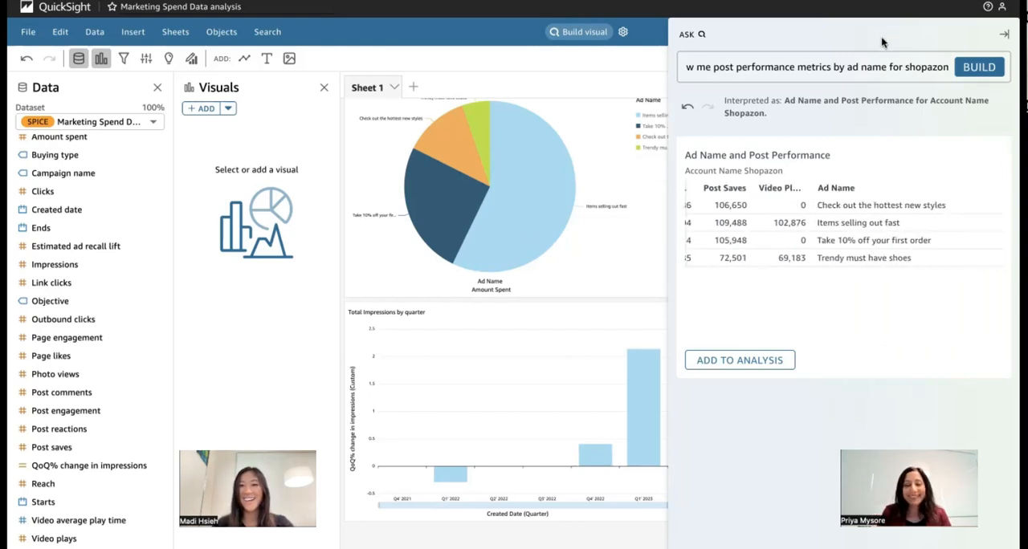
click(757, 360)
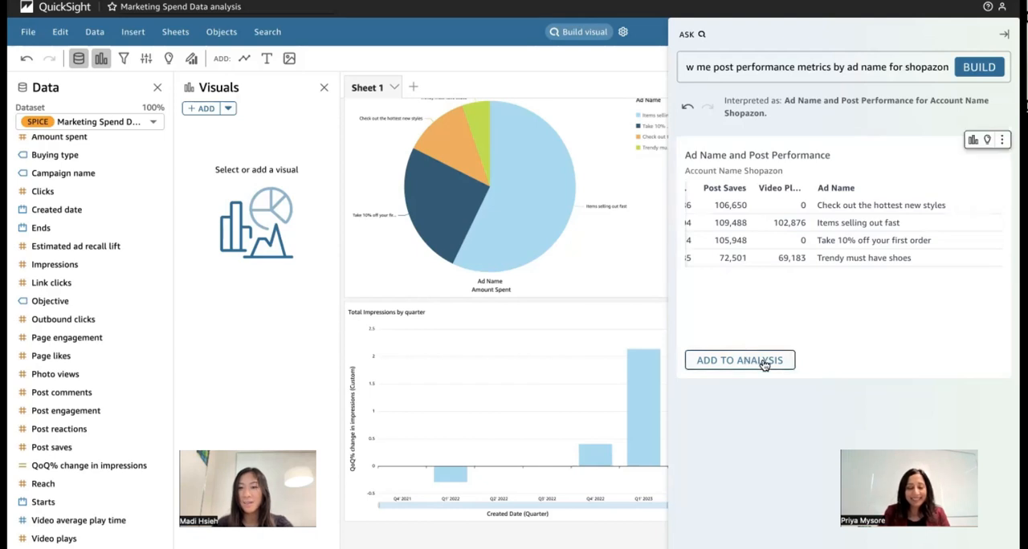
- Close the question and properties panes, and deselect the newly added Ad Name and Post Performance table
click(989, 30)
click(1005, 34)
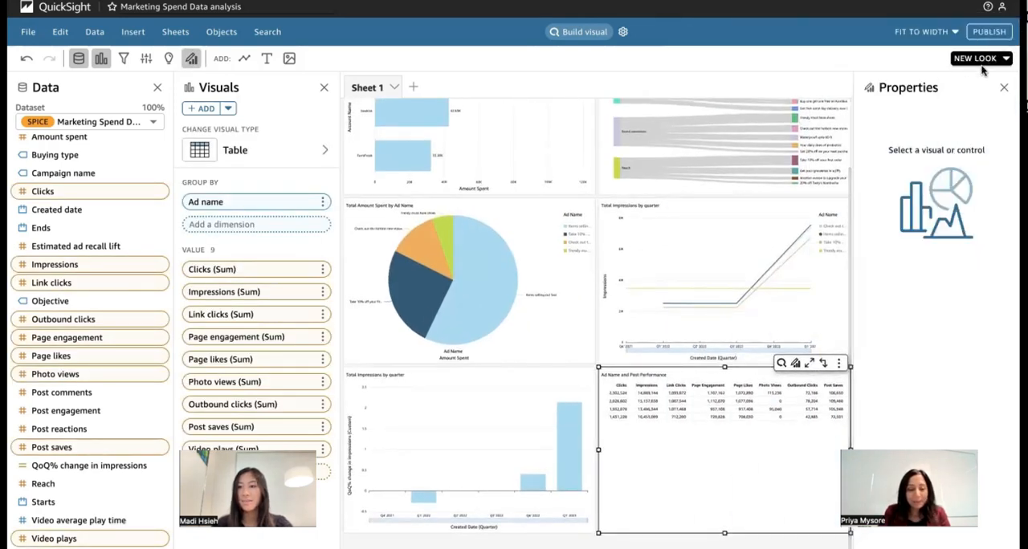
click(1003, 89)
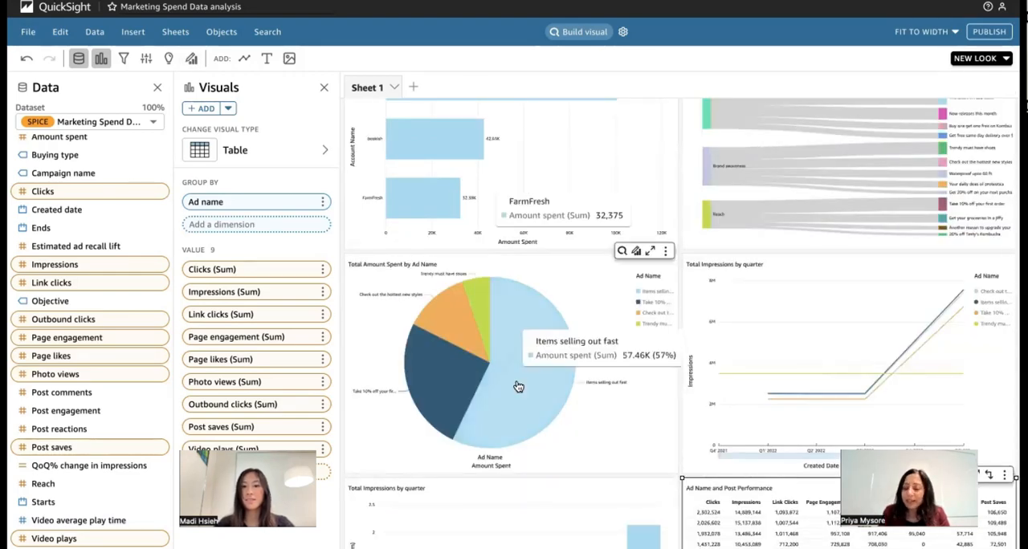
scroll(516, 386, down, 3)
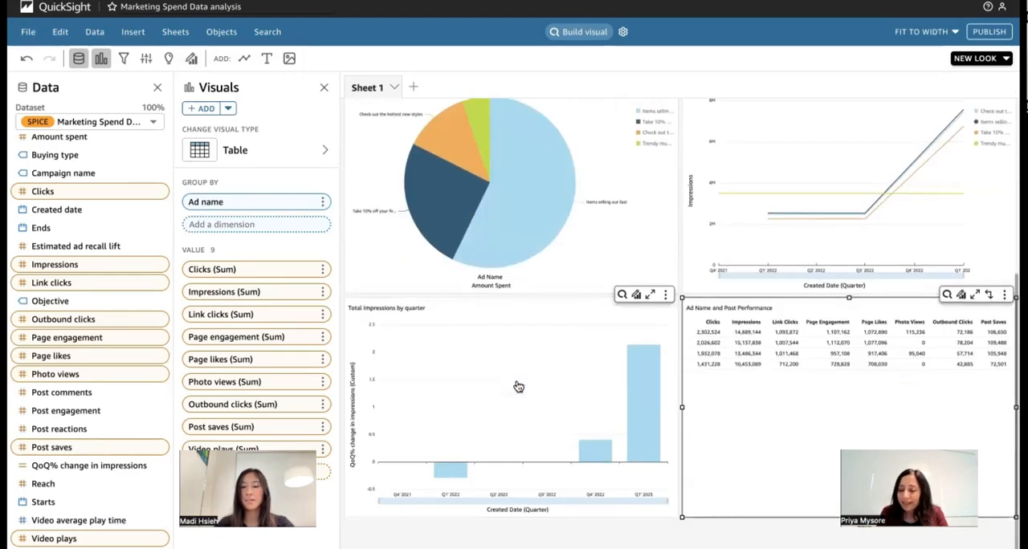
click(769, 532)
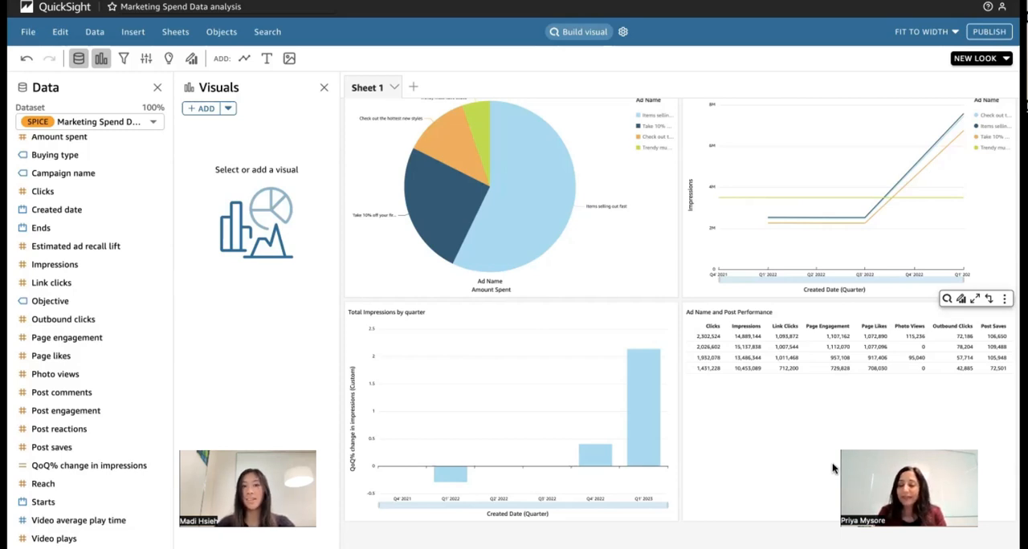
- Convert the Ad Name and Post Performance table to a radar chart by natural-language request
click(949, 304)
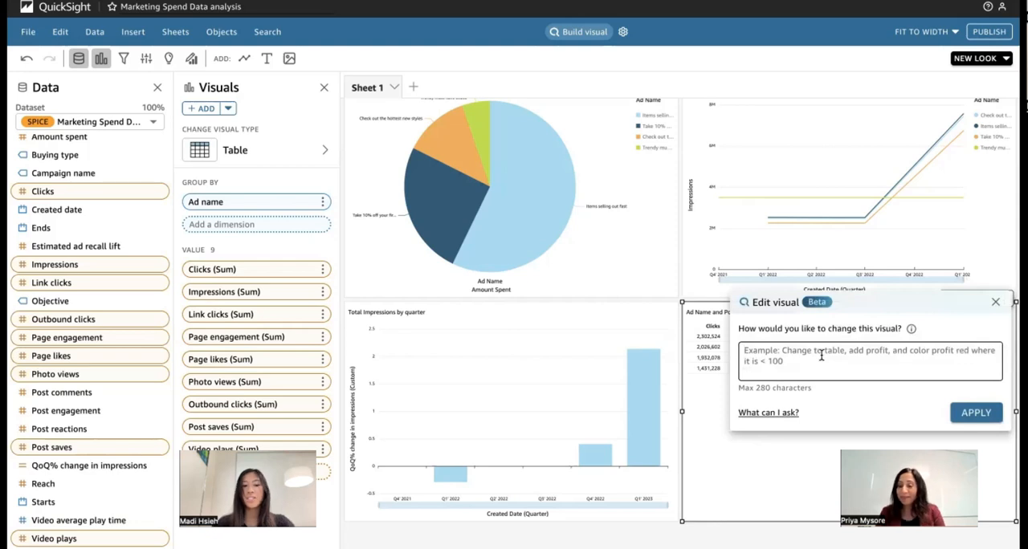
text(cahnge to a radar chart)
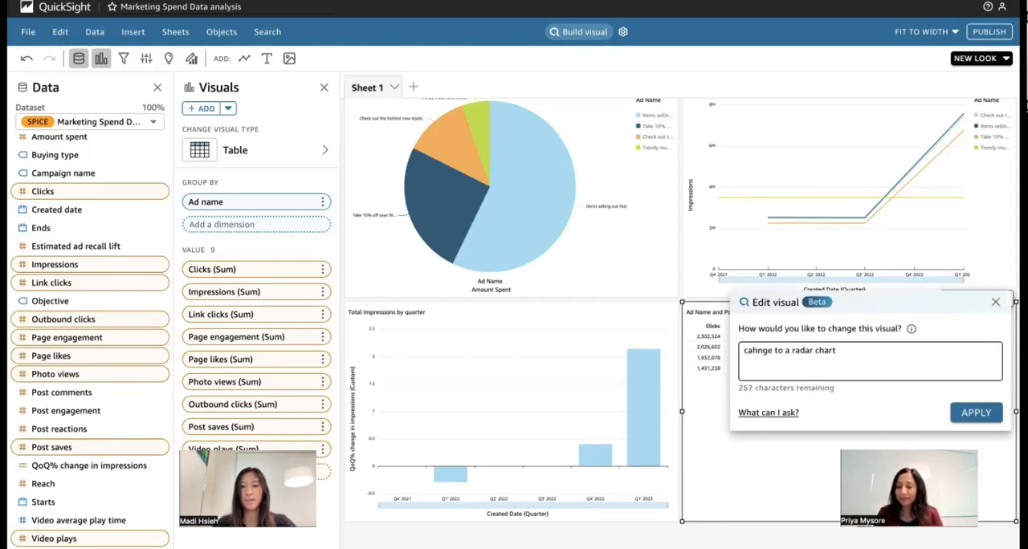
key(Return)
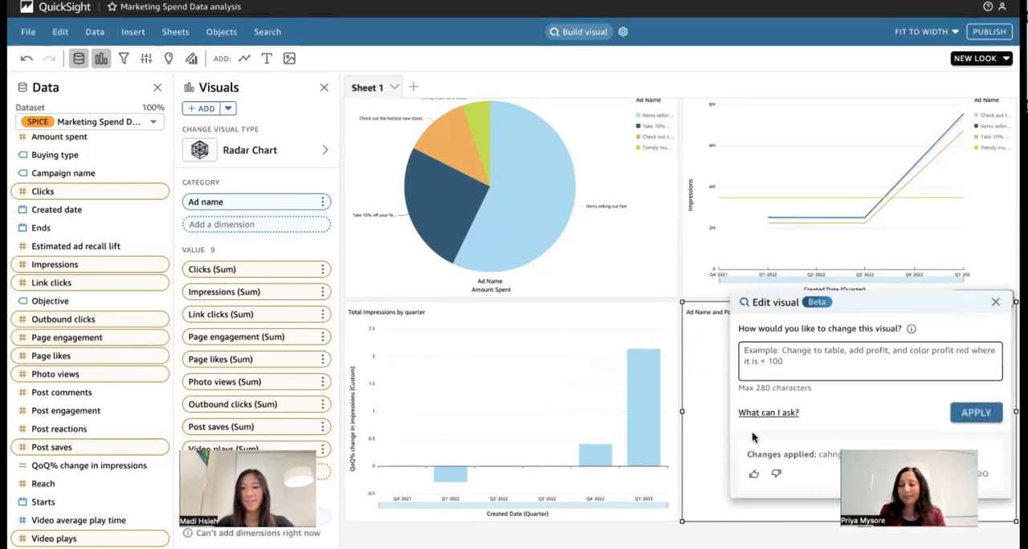
click(995, 302)
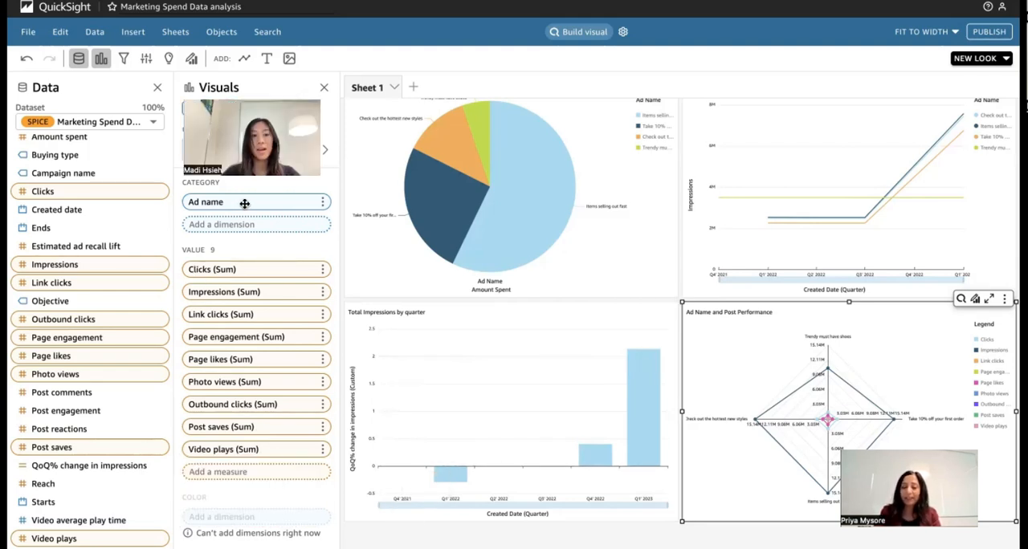
- Move Ad name from the radar chart's category to its color grouping
drag(246, 205, 233, 523)
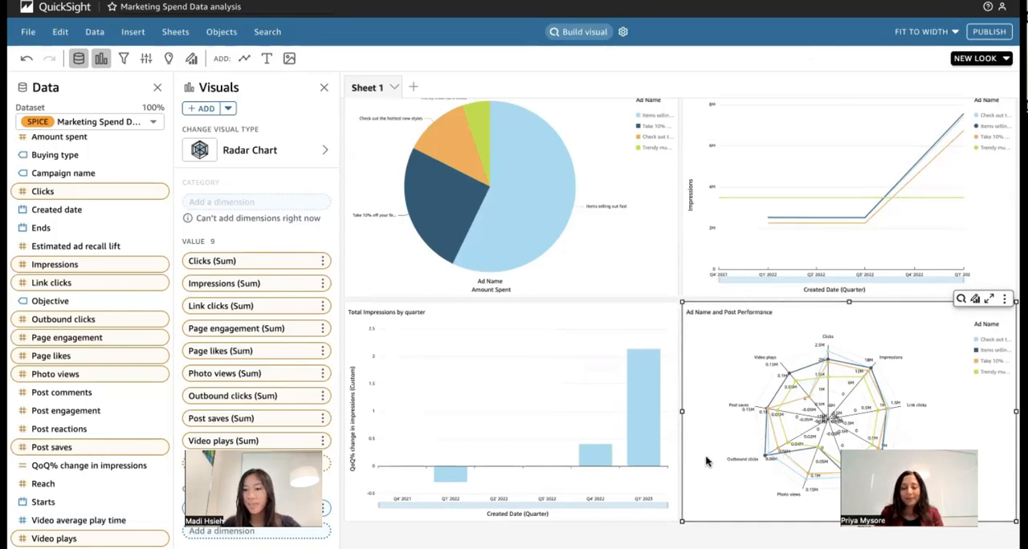
mouse_move(829, 356)
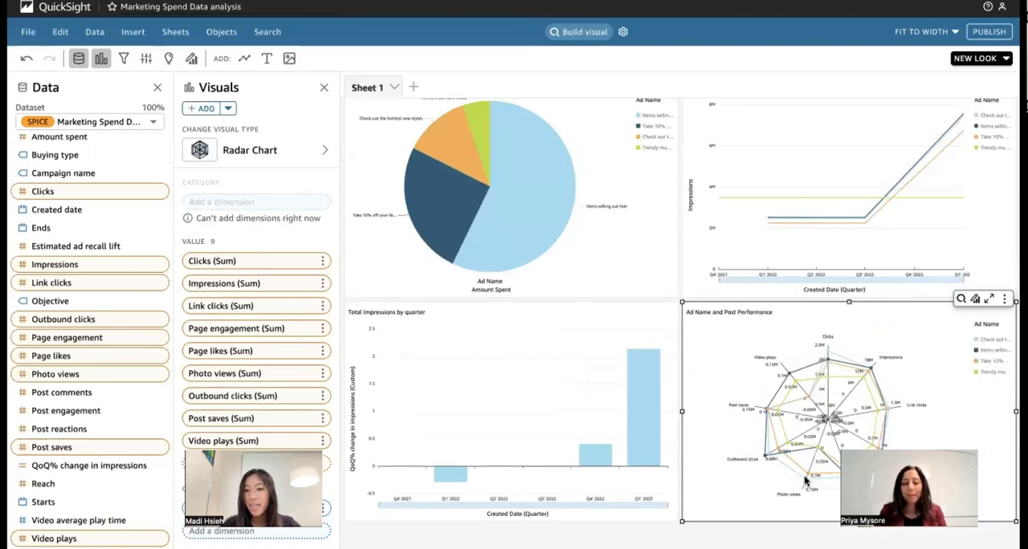
mouse_move(806, 482)
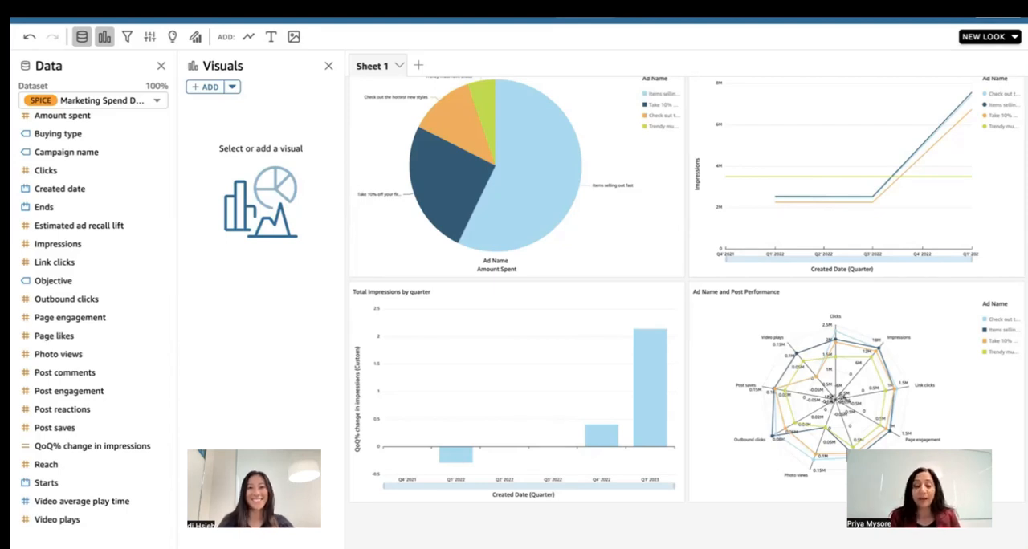
- Build a visual from the question "show me the reach and impressions by ads and account last year" and add it to the analysis
click(582, 20)
click(801, 47)
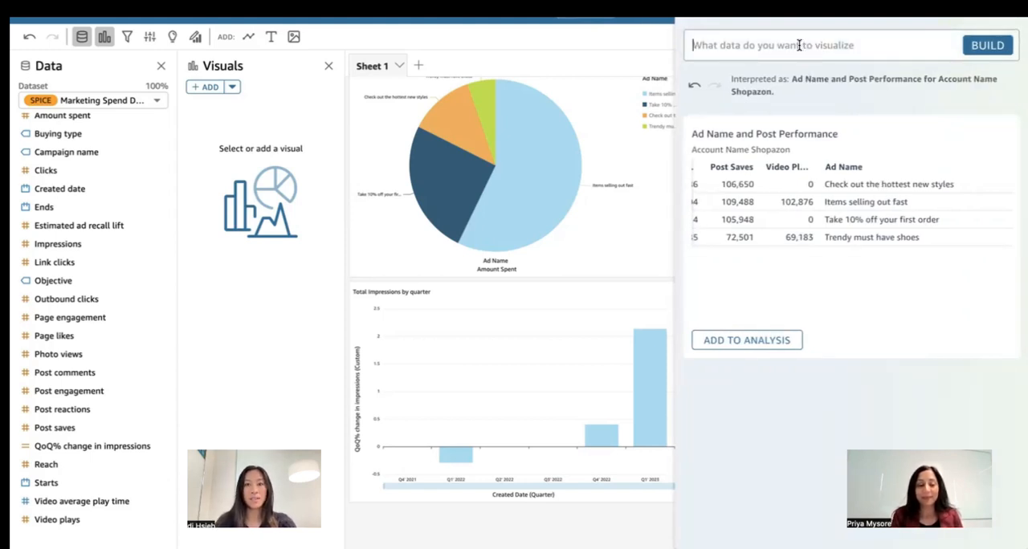
text(s)
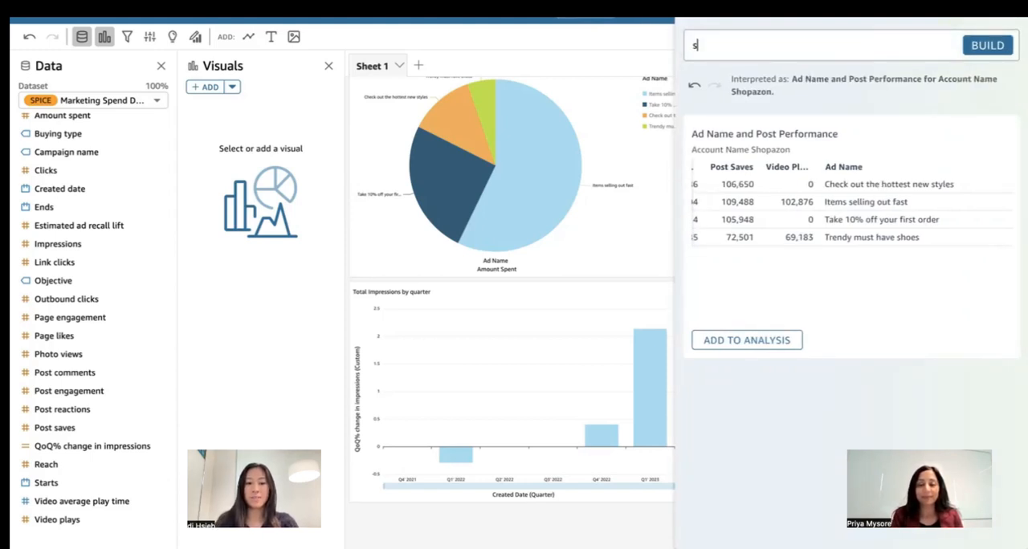
text(how me th)
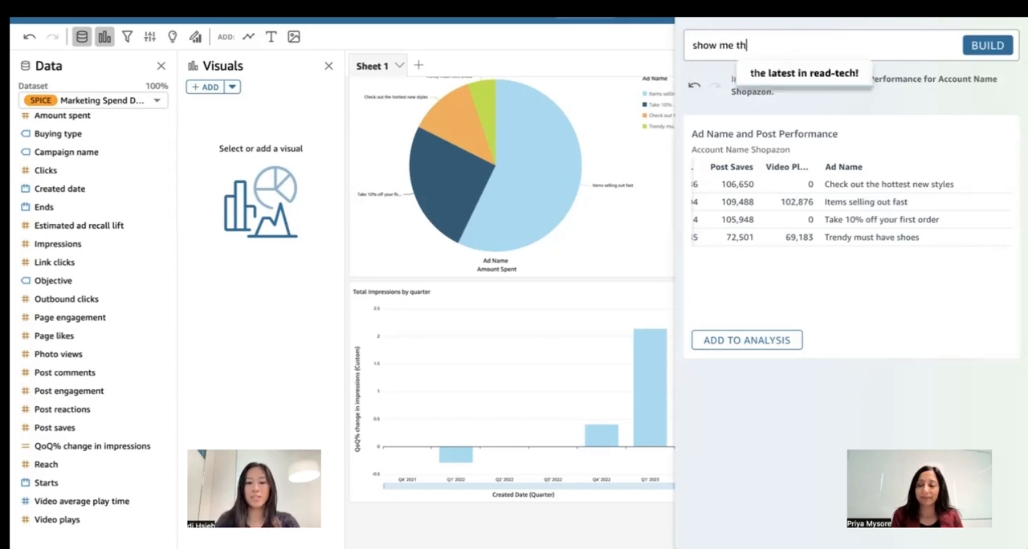
text(e reach and i)
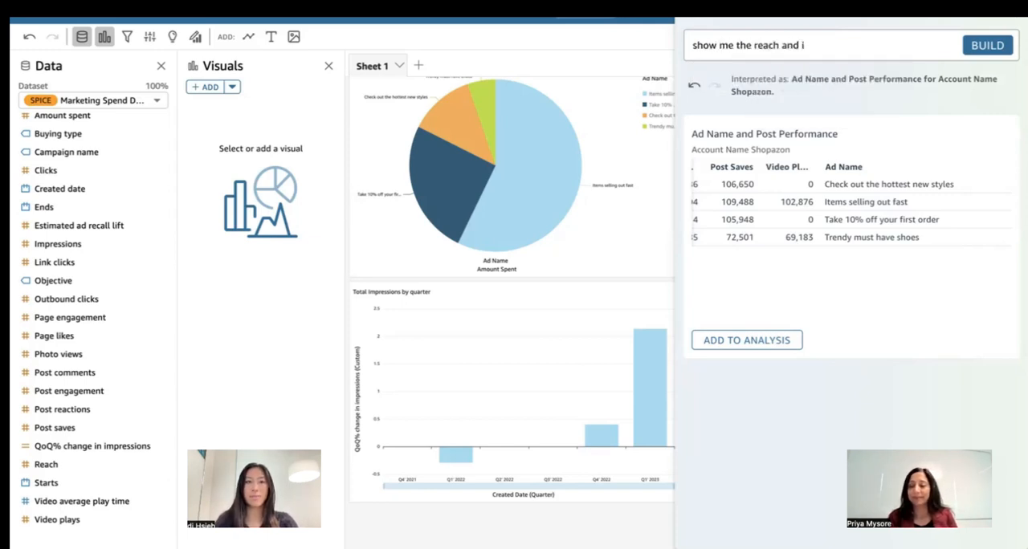
text(mpressions by ad)
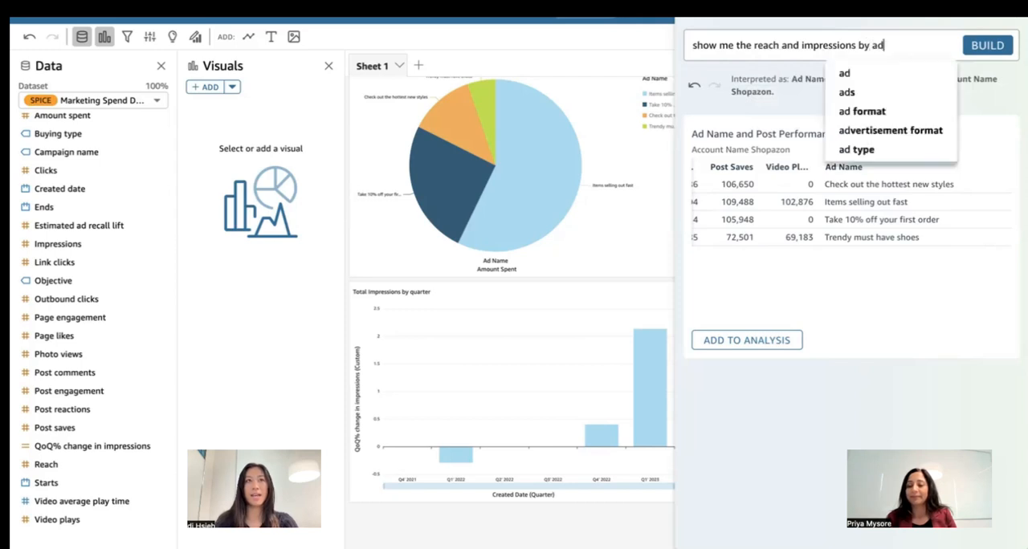
text(s and accou)
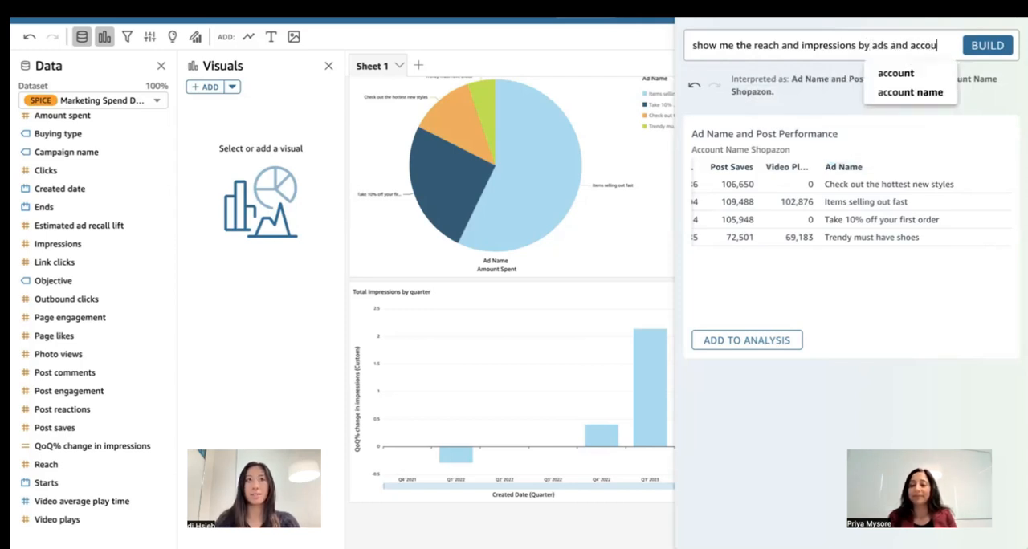
text(nt last)
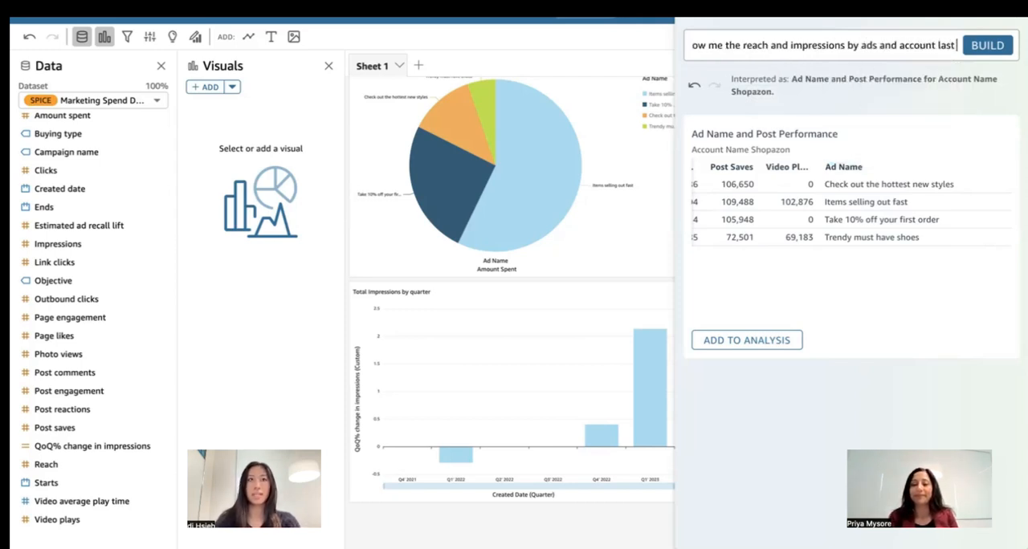
text( ear)
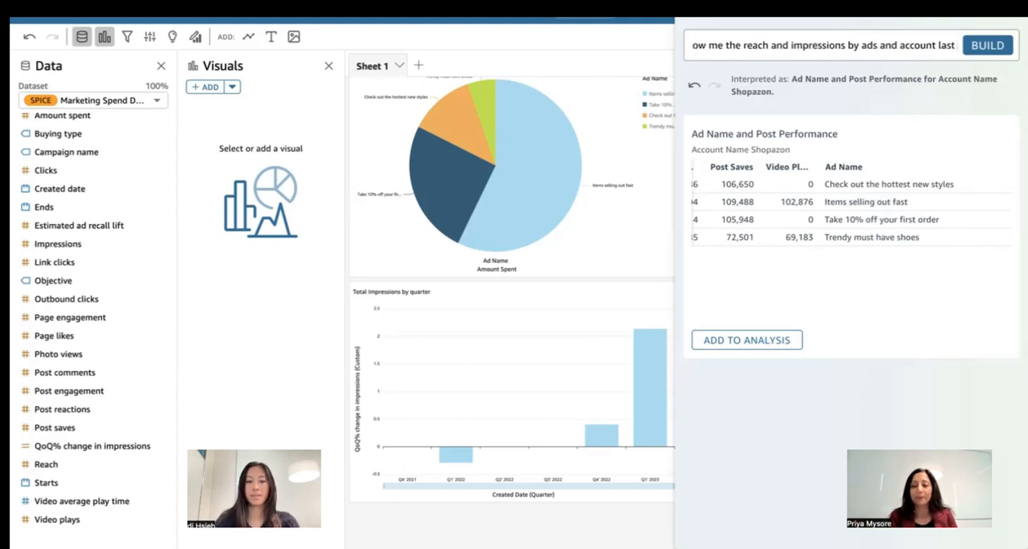
key(Return)
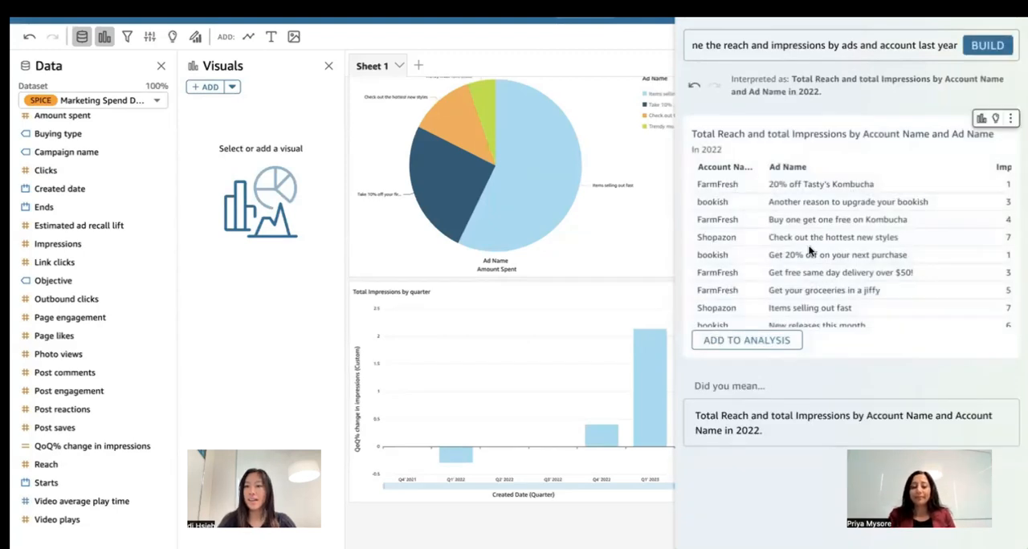
scroll(808, 249, right, 5)
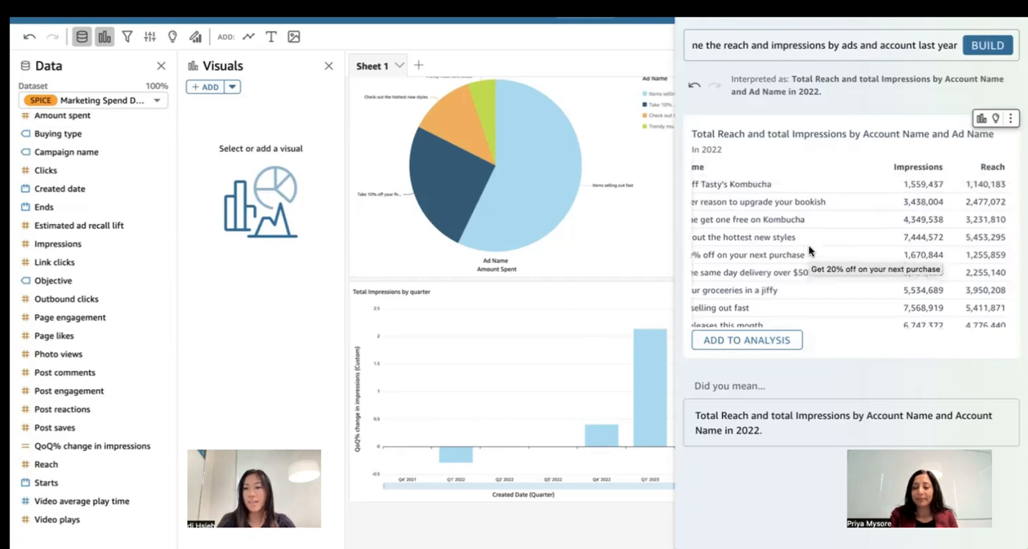
click(747, 340)
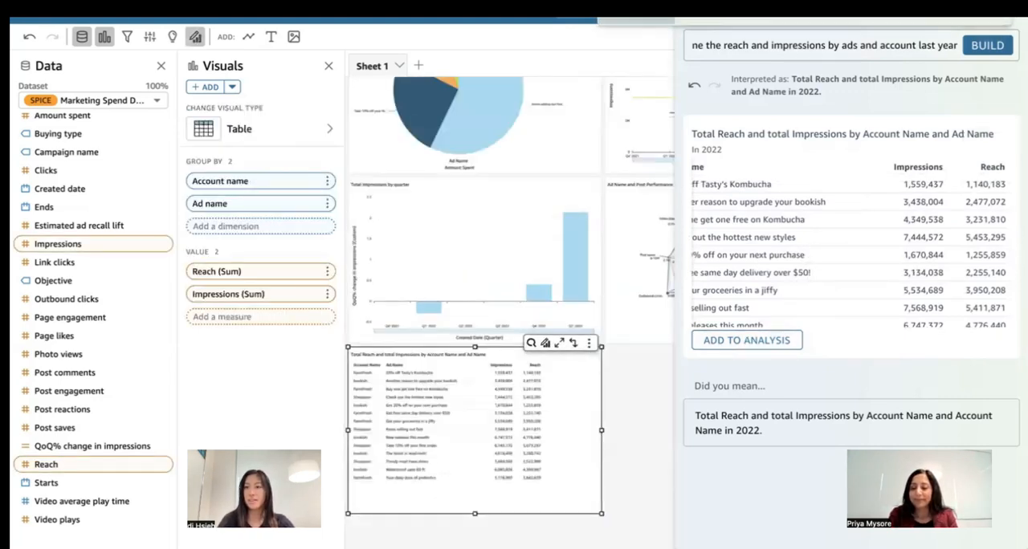
click(1012, 66)
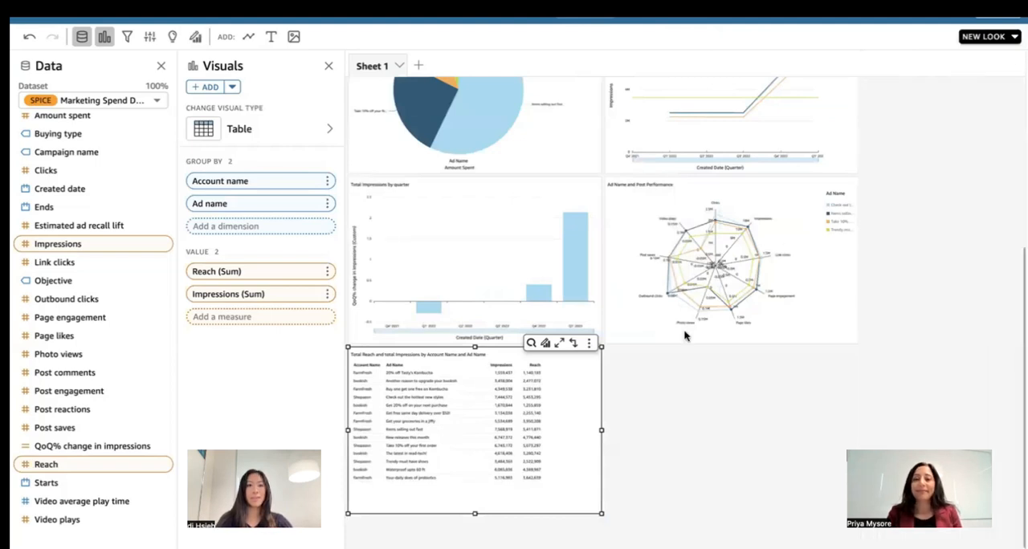
- Widen the reach and impressions table beyond the width of the bar chart above it
scroll(643, 376, down, 1)
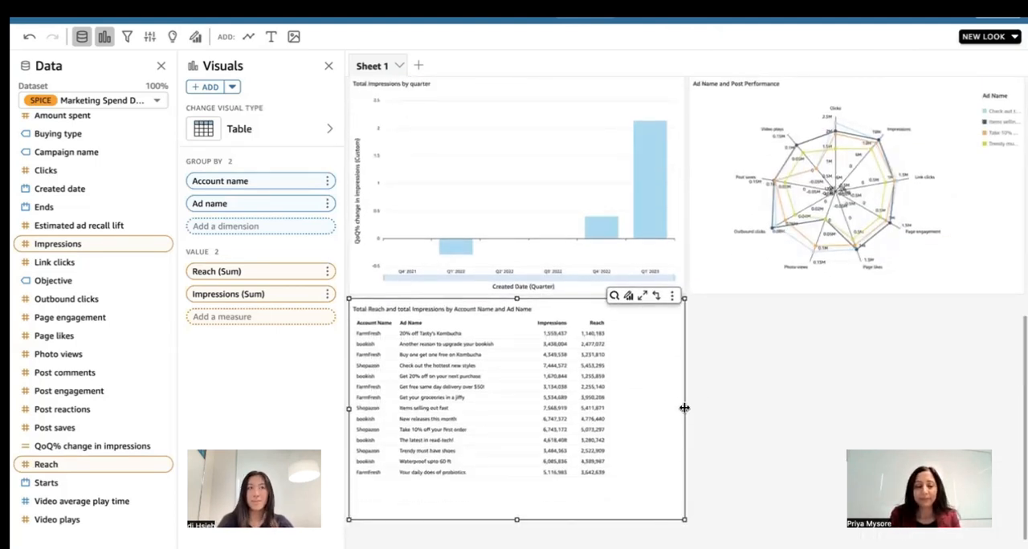
drag(684, 409, 740, 410)
scroll(847, 419, down, 1)
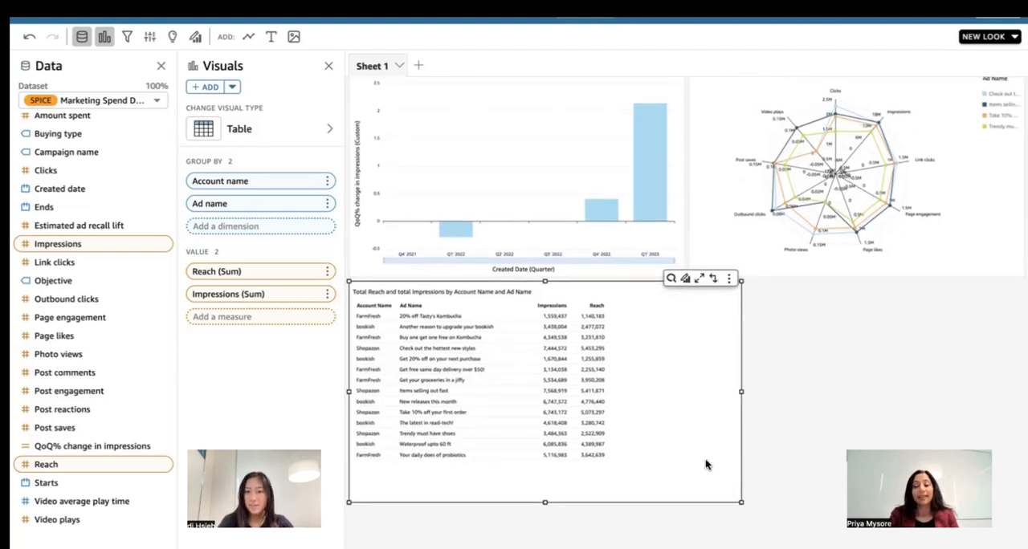
- Apply the natural-language edit "color red for impressions and reach under 3 million" to the reach and impressions table, and deselect it
click(670, 279)
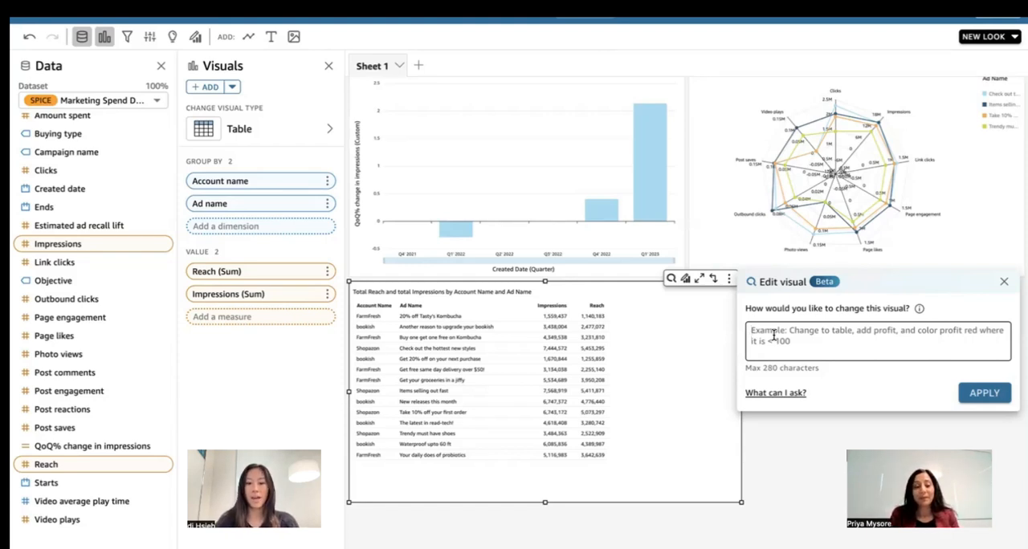
text(colo)
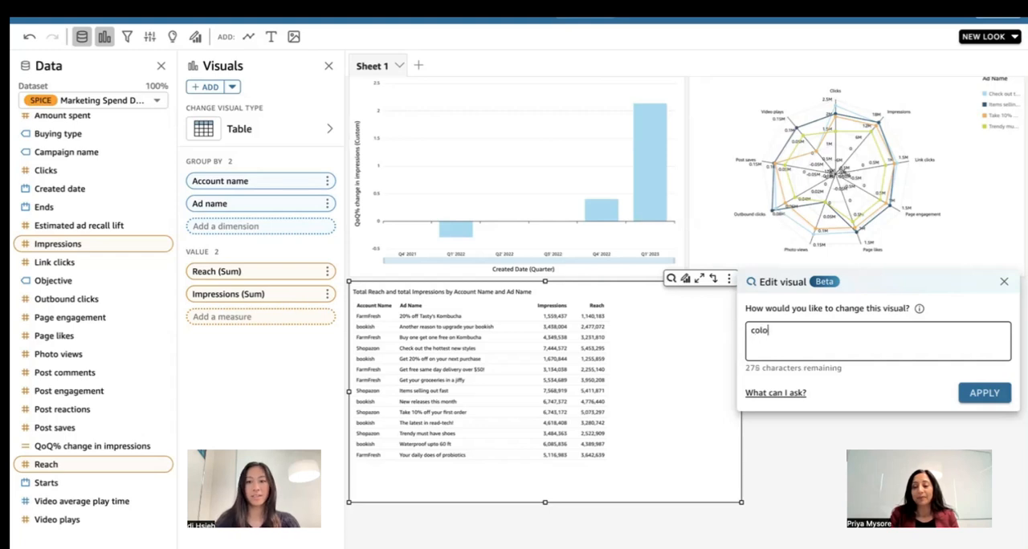
text(r red )
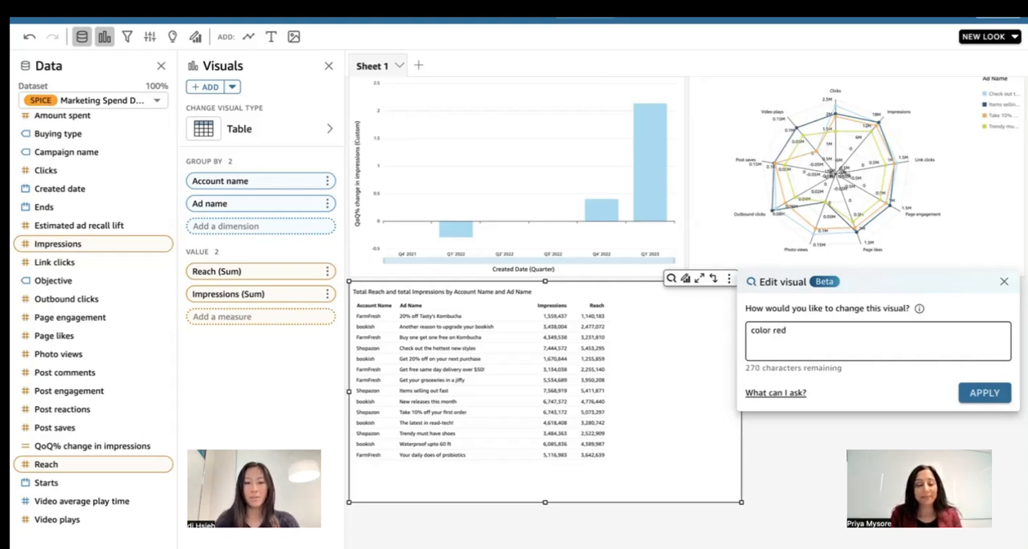
text(for impressions)
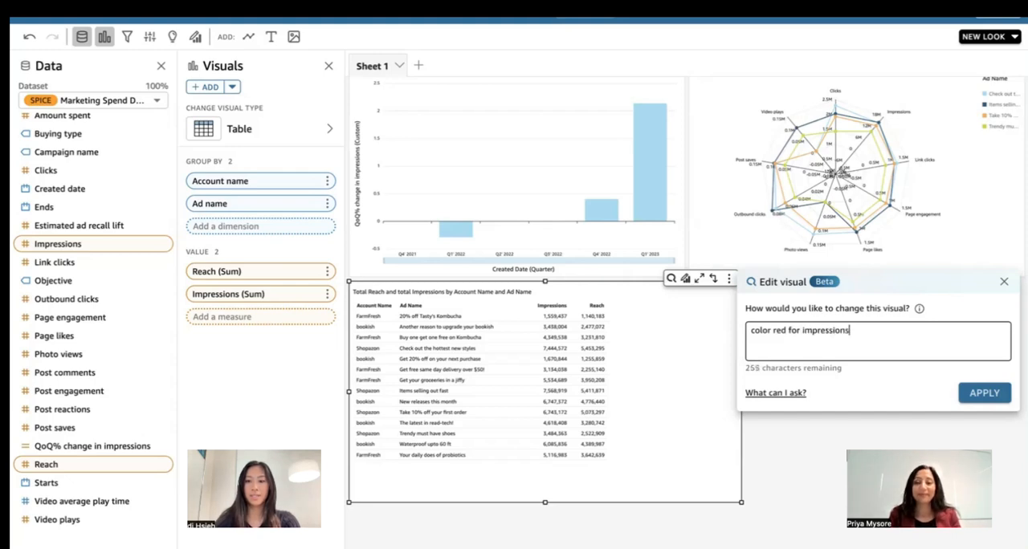
text( and reach)
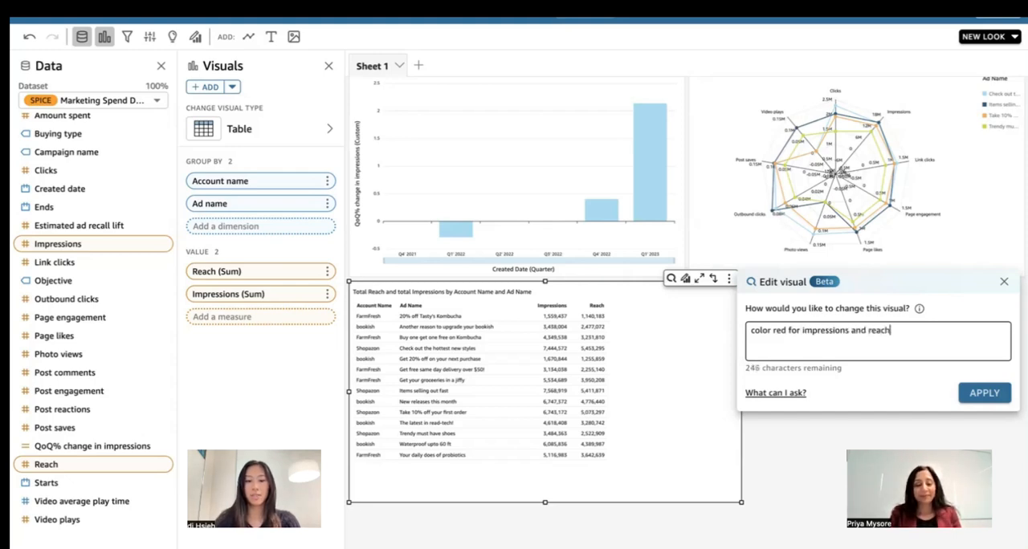
text( under 3 million)
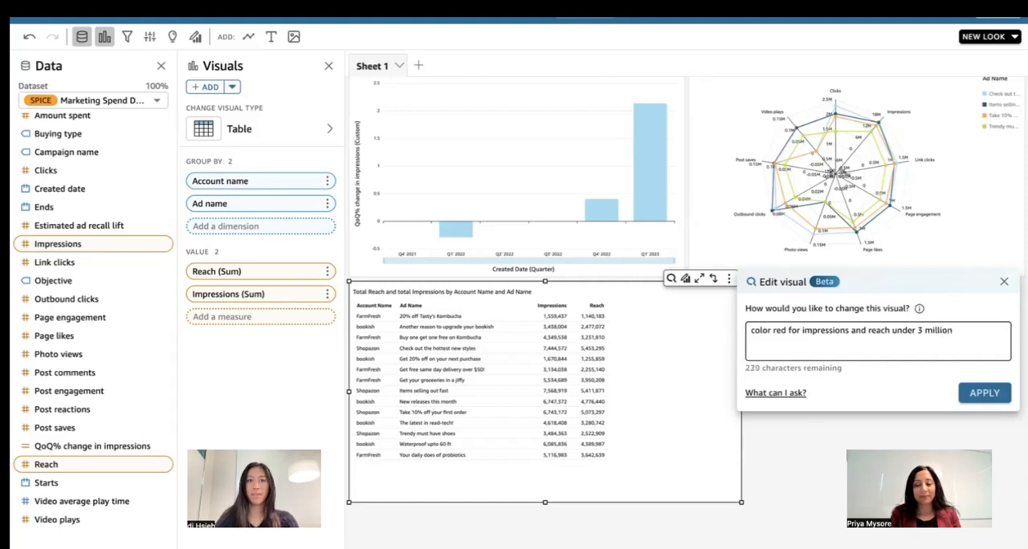
key(Return)
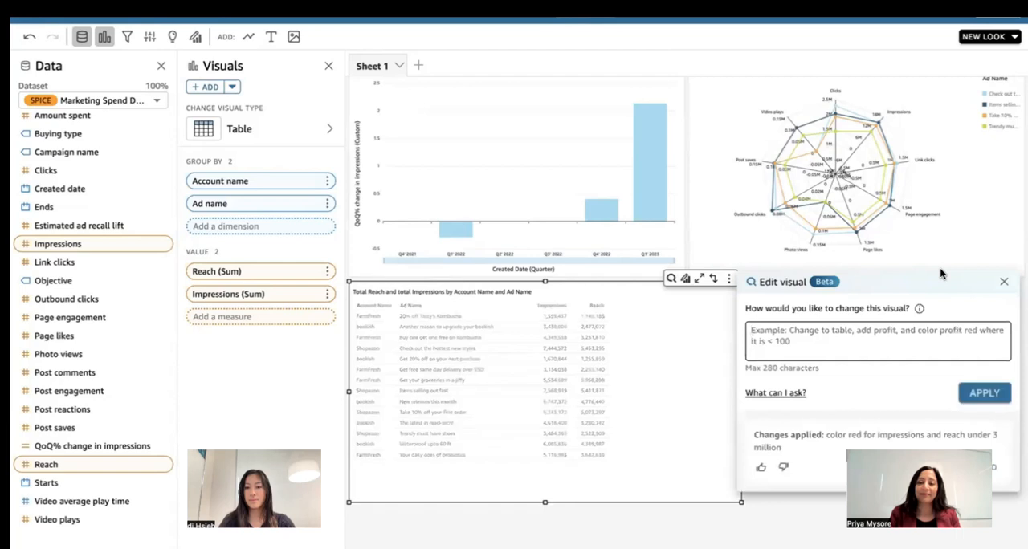
click(1004, 282)
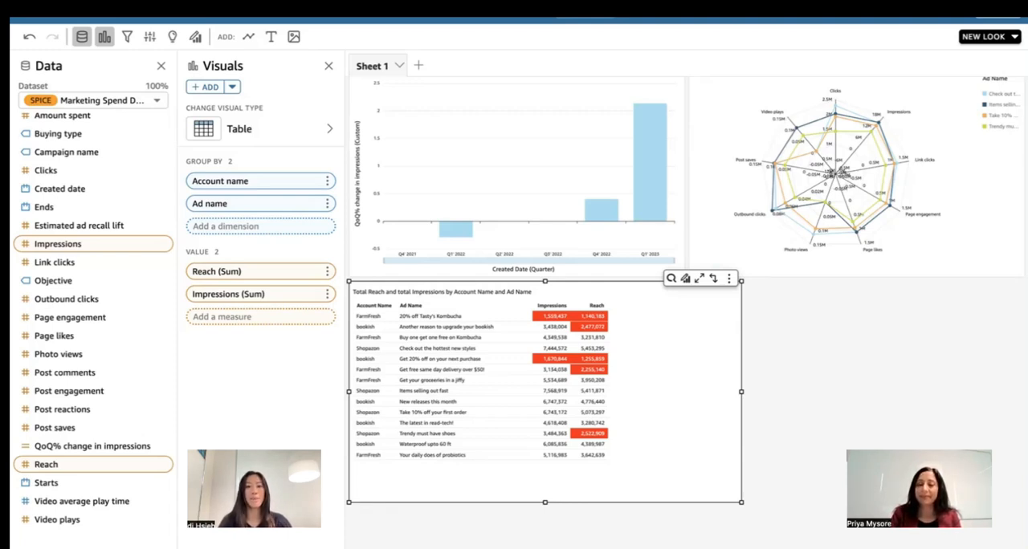
click(888, 357)
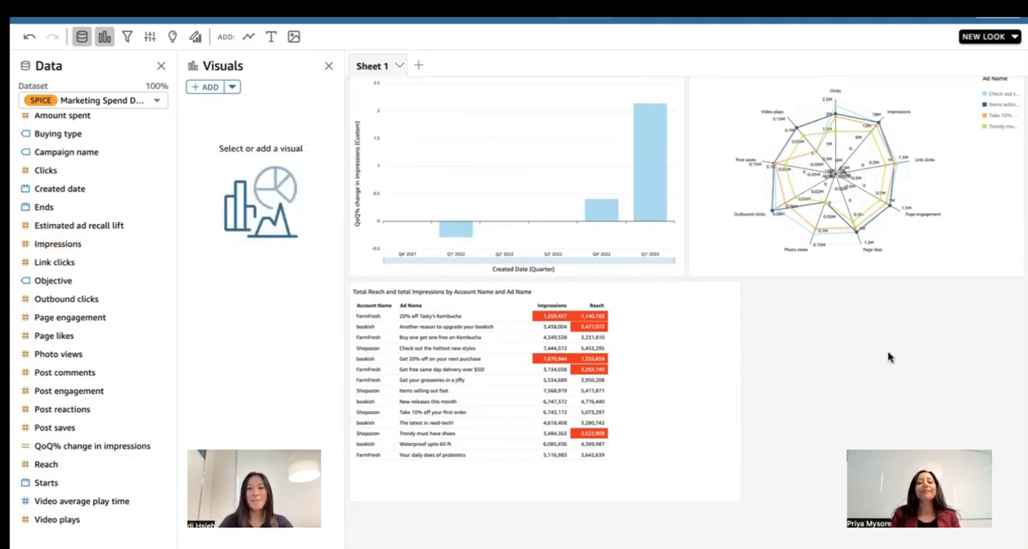
scroll(888, 357, up, 5)
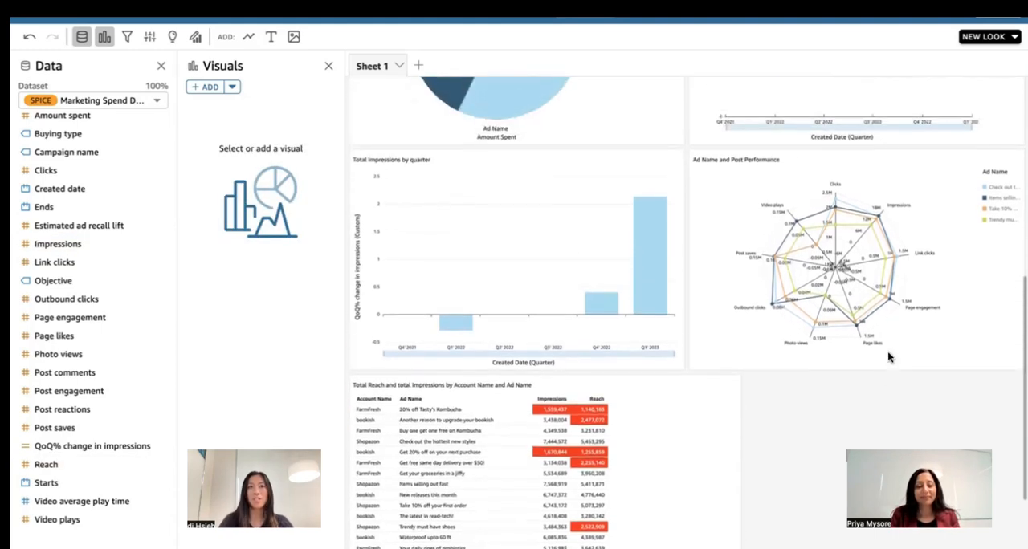
- Review all visuals on Sheet 1, from the amount spent by account bar chart to the reach and impressions table
scroll(888, 356, up, 3)
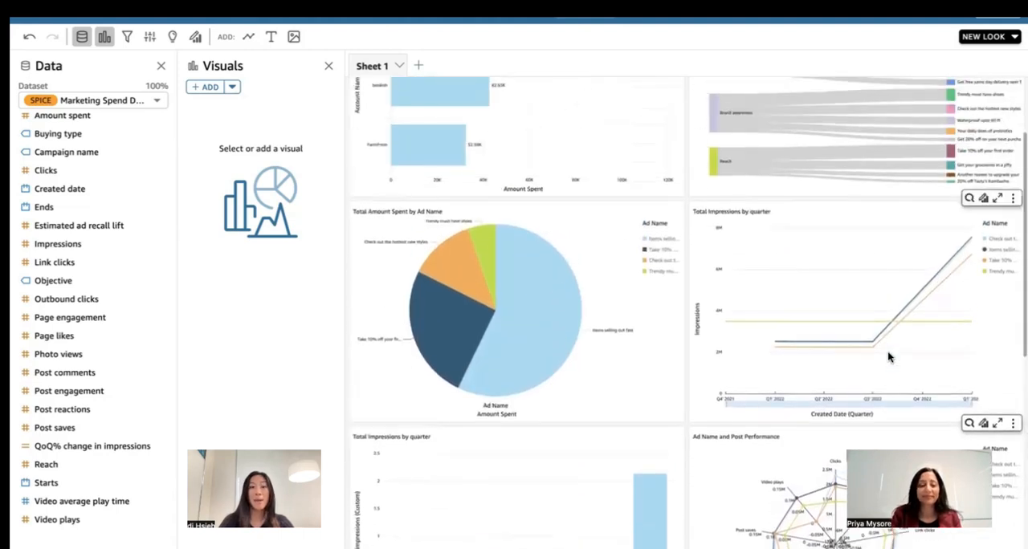
scroll(888, 356, up, 1)
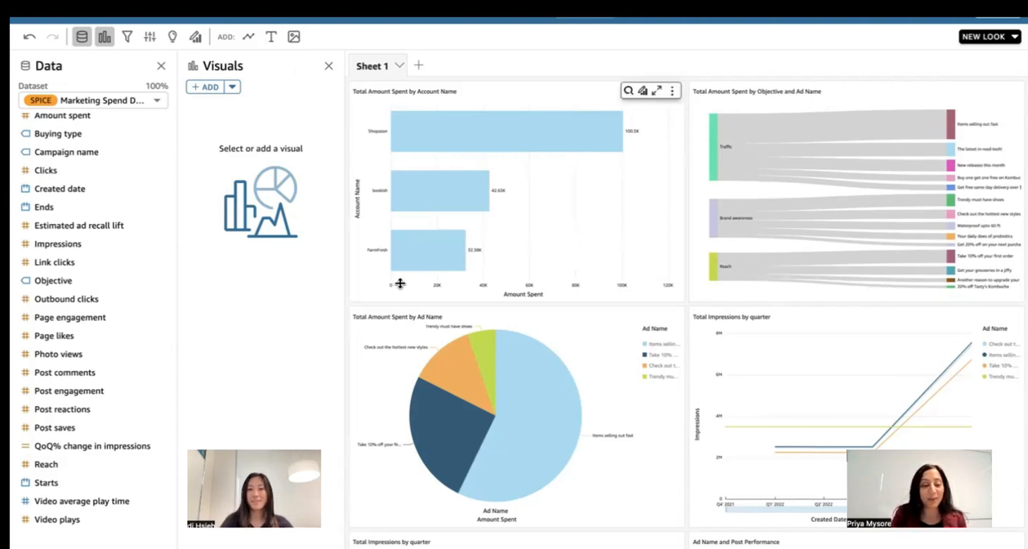
scroll(404, 303, down, 3)
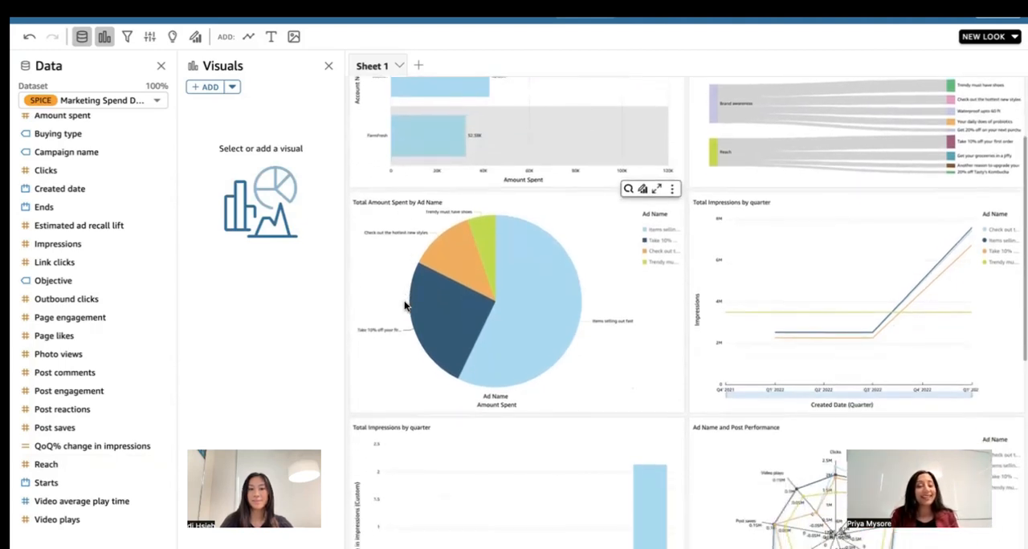
scroll(404, 304, down, 5)
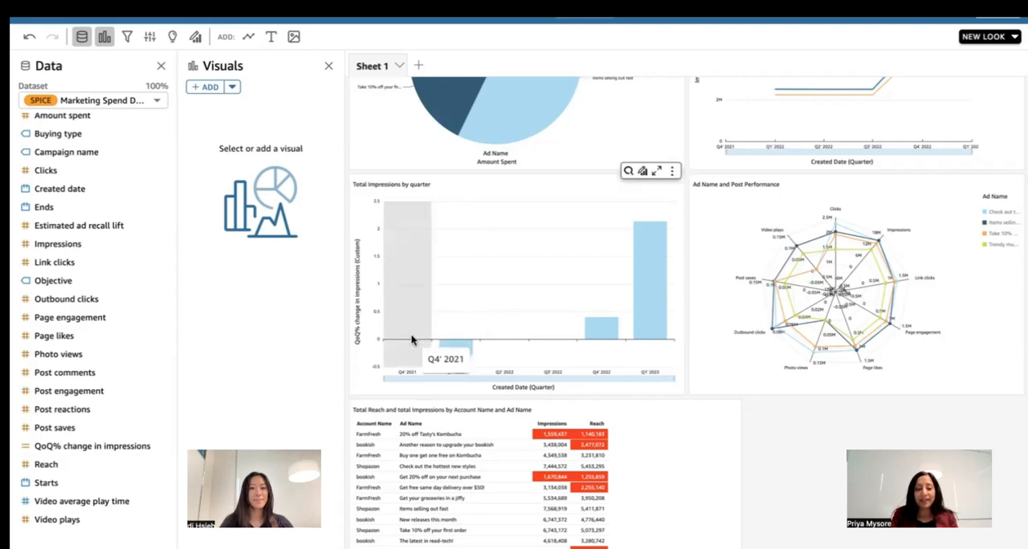
scroll(418, 343, down, 2)
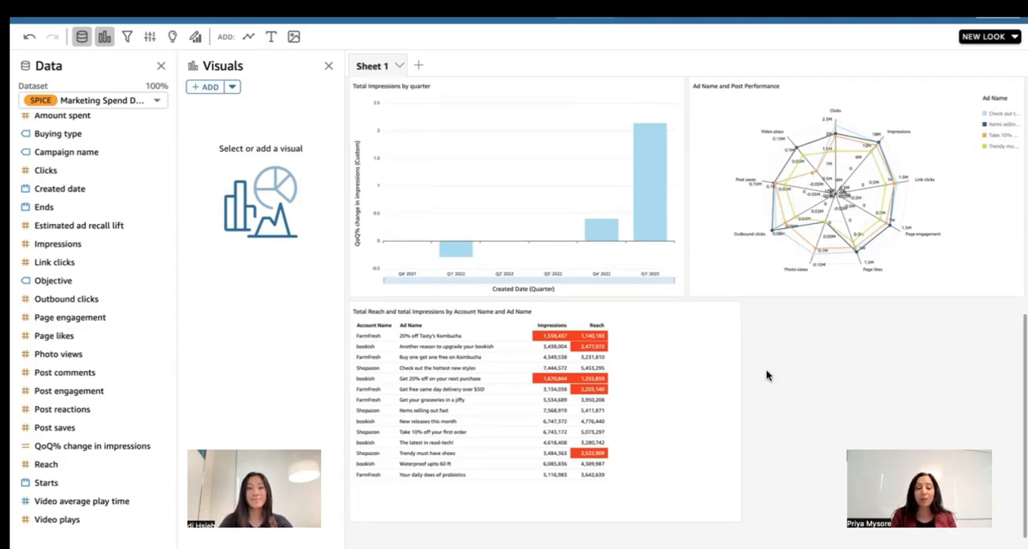
scroll(766, 375, down, 1)
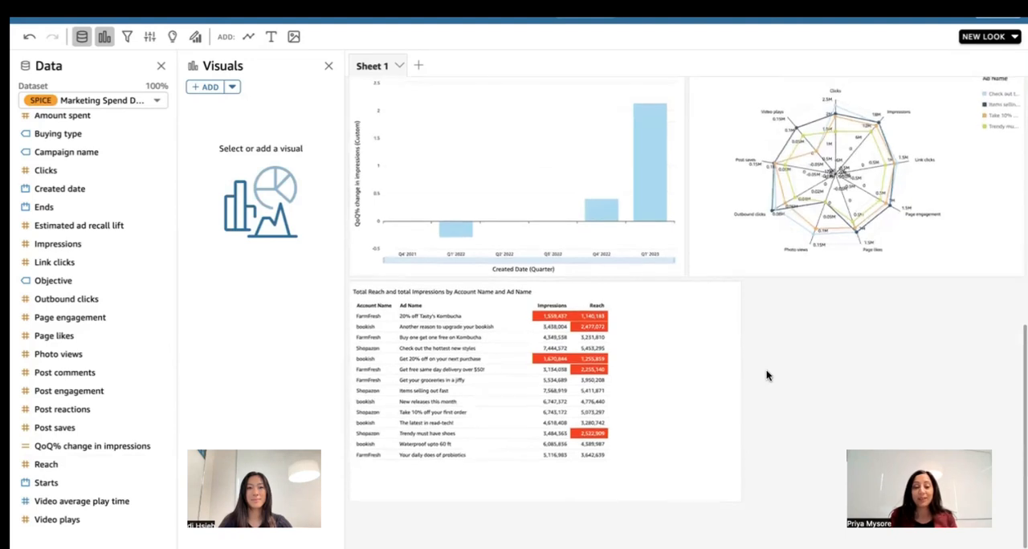